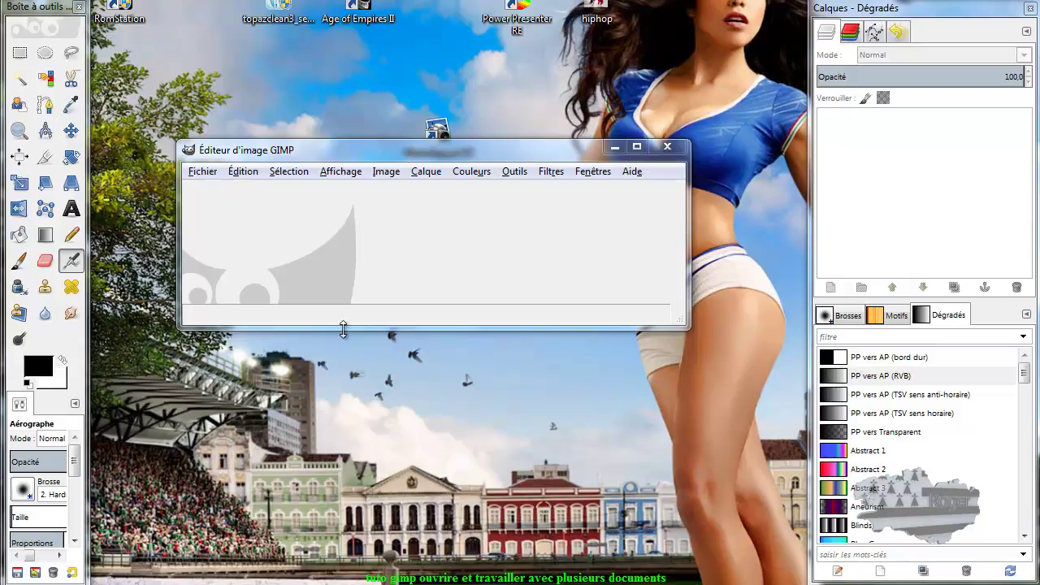
# Step: Enlarge the empty image window by extending it downward, upward, right and left
pyautogui.moveTo(343, 329); pyautogui.dragTo(307, 521)
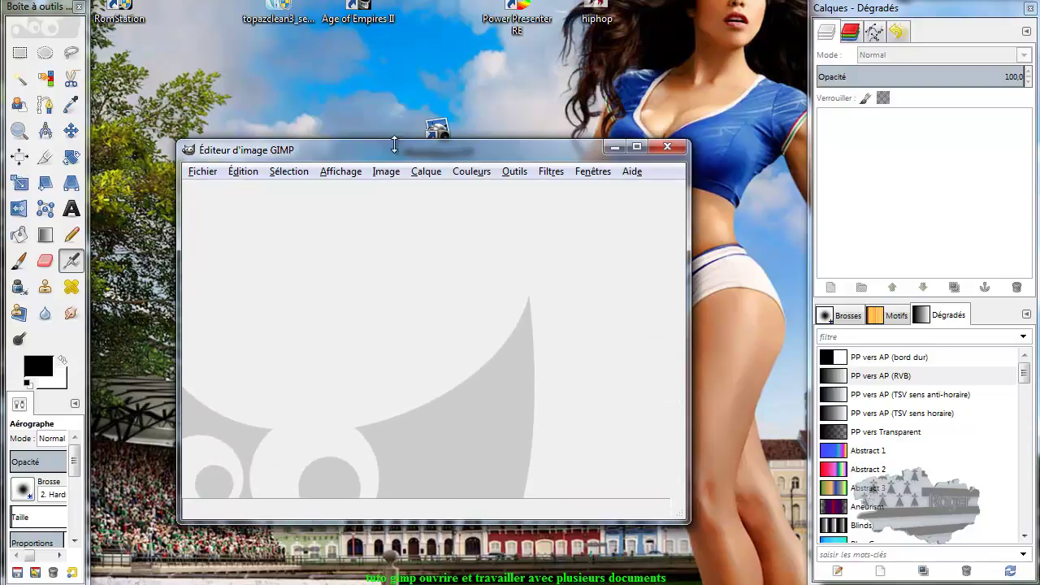
pyautogui.moveTo(395, 144); pyautogui.dragTo(394, 49)
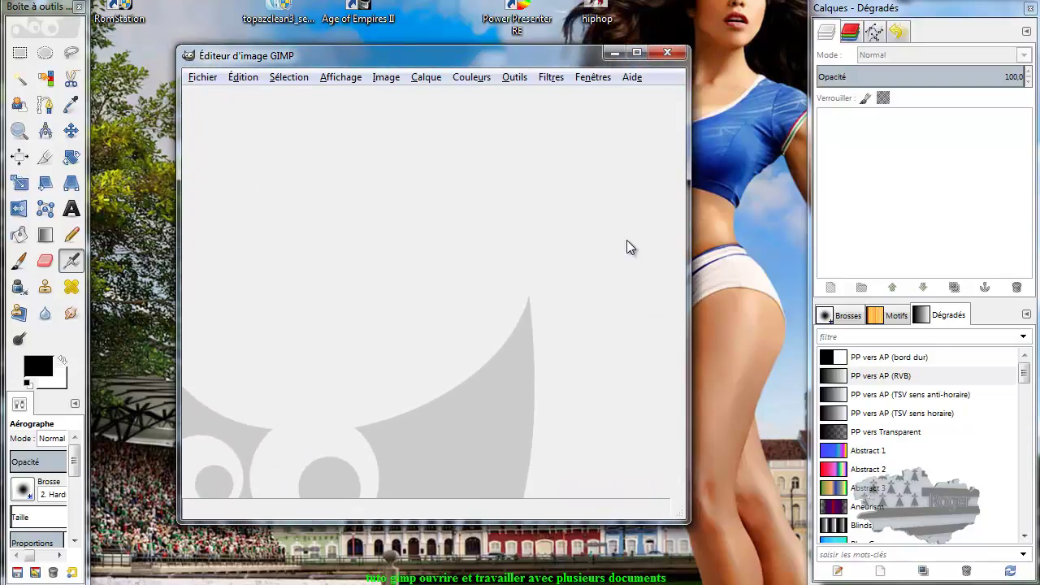
pyautogui.moveTo(690, 273); pyautogui.dragTo(766, 279)
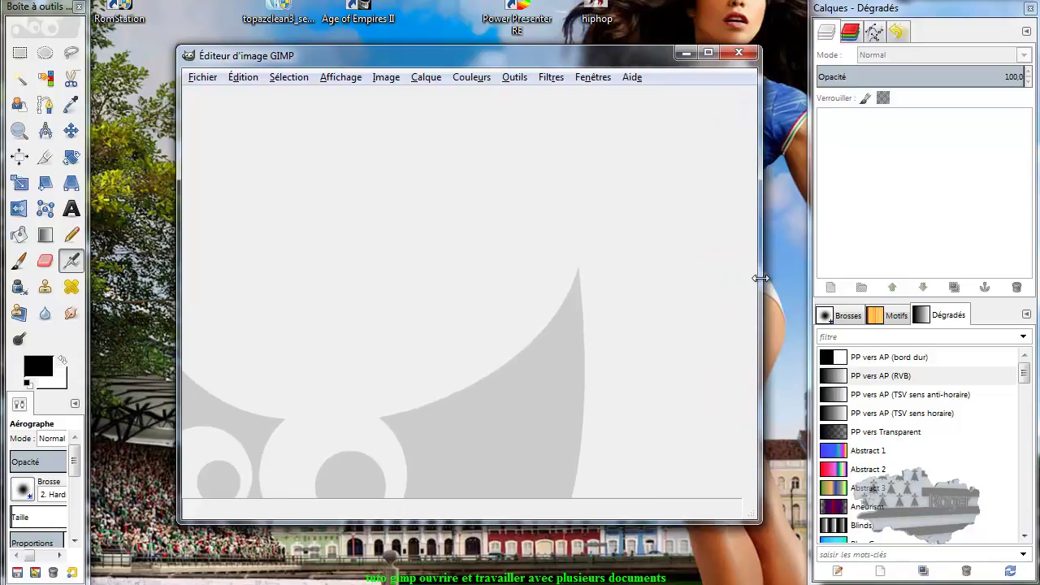
pyautogui.moveTo(180, 282); pyautogui.dragTo(113, 281)
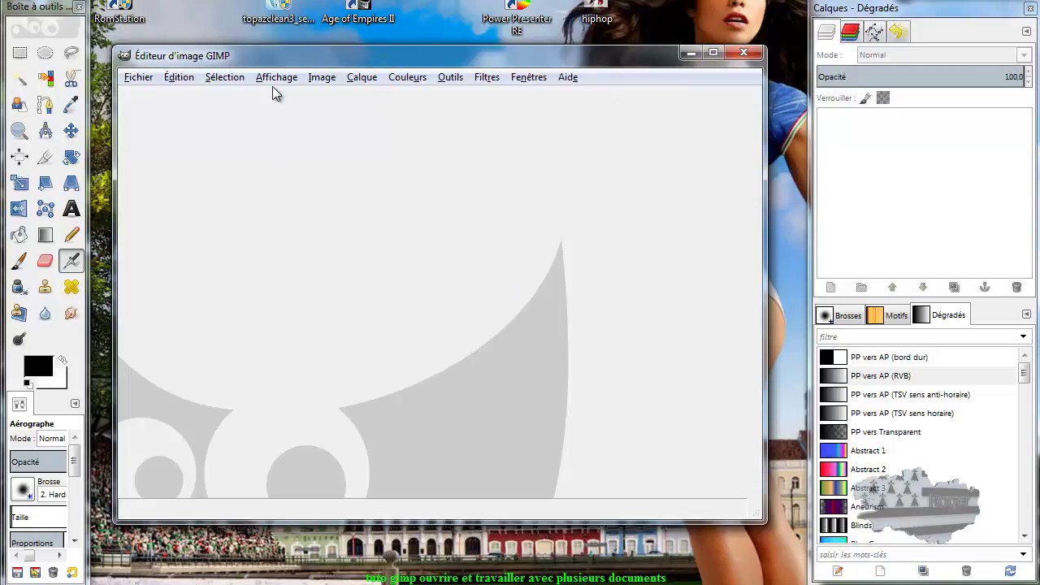
# Step: Bring up the Open Image dialog and browse to the Pictures/tuto folder
pyautogui.click(136, 78)
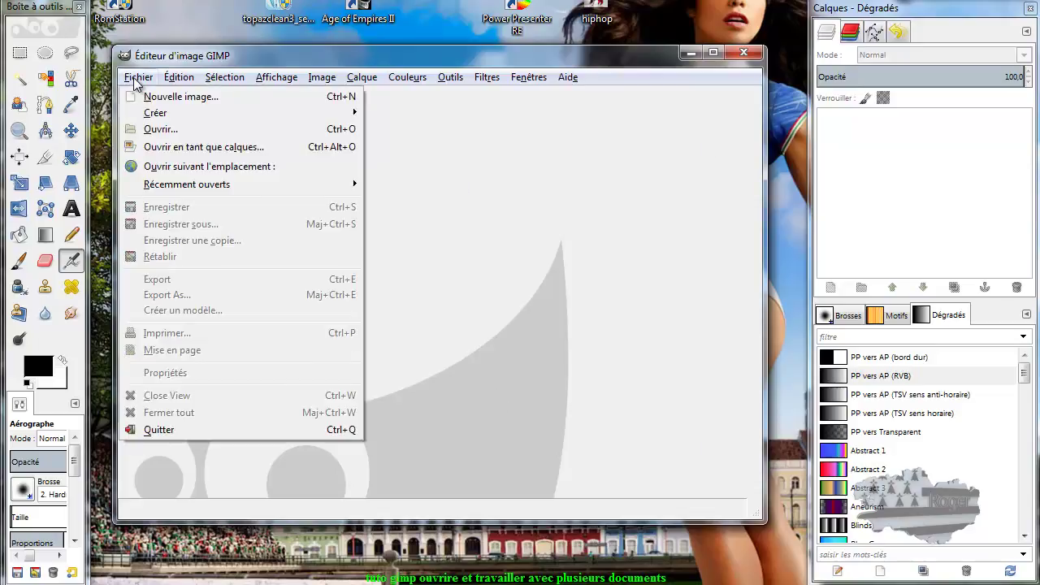
pyautogui.click(161, 130)
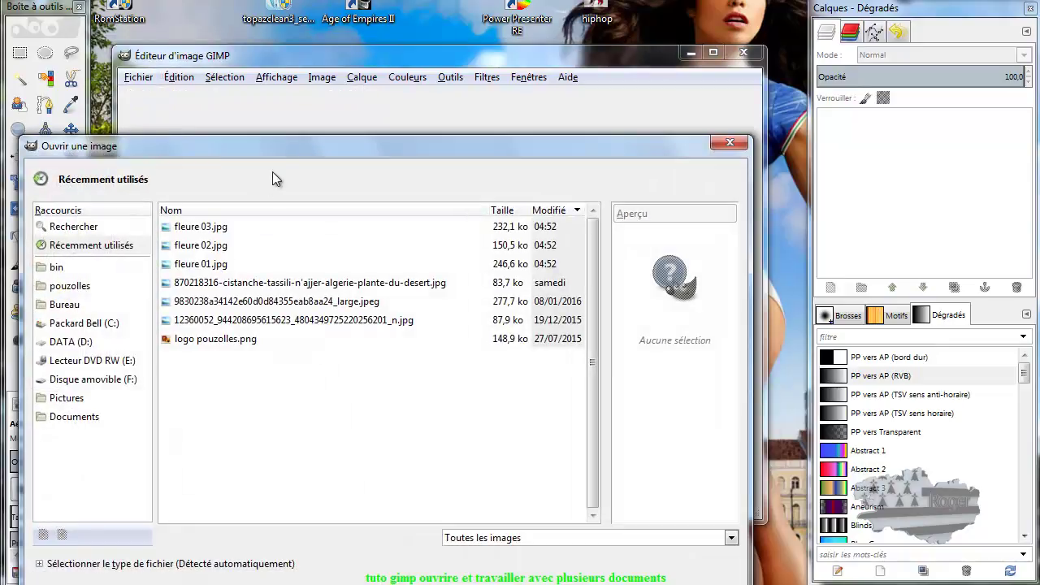
pyautogui.moveTo(288, 145)
pyautogui.mouseDown()
pyautogui.moveTo(332, 100)
pyautogui.moveTo(337, 74)
pyautogui.mouseUp()
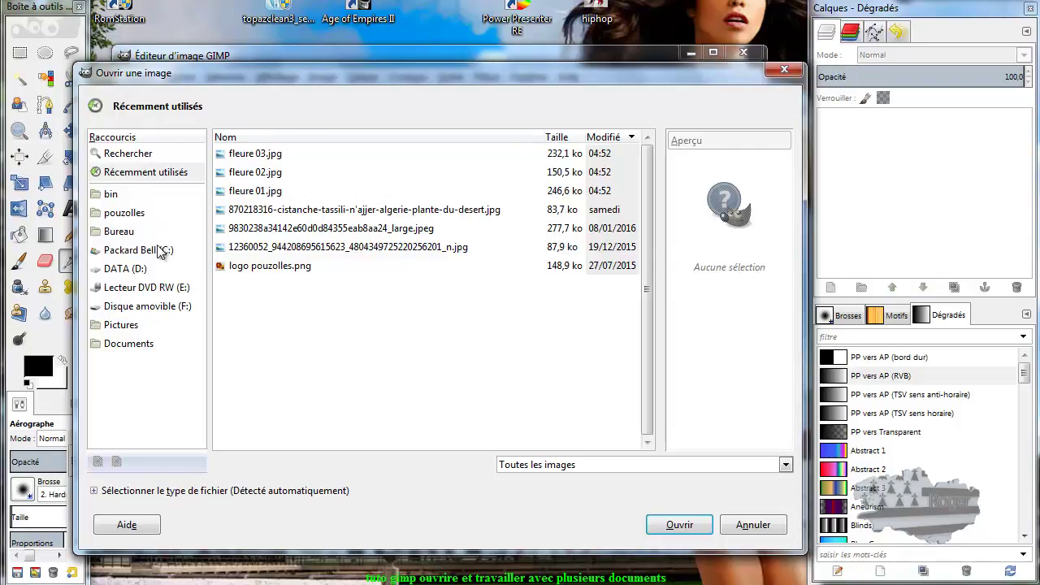
pyautogui.click(123, 327)
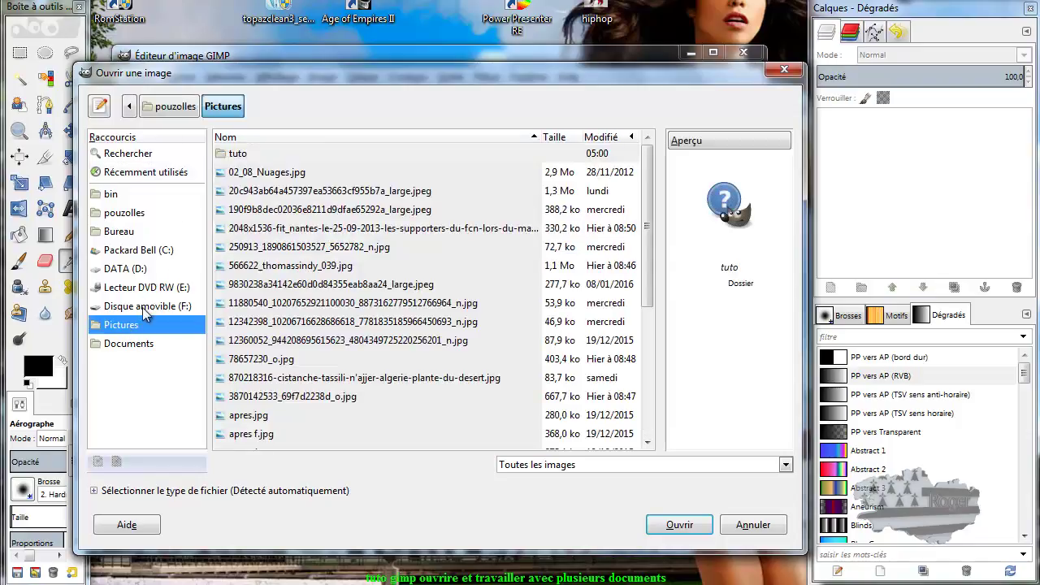
pyautogui.doubleClick(239, 156)
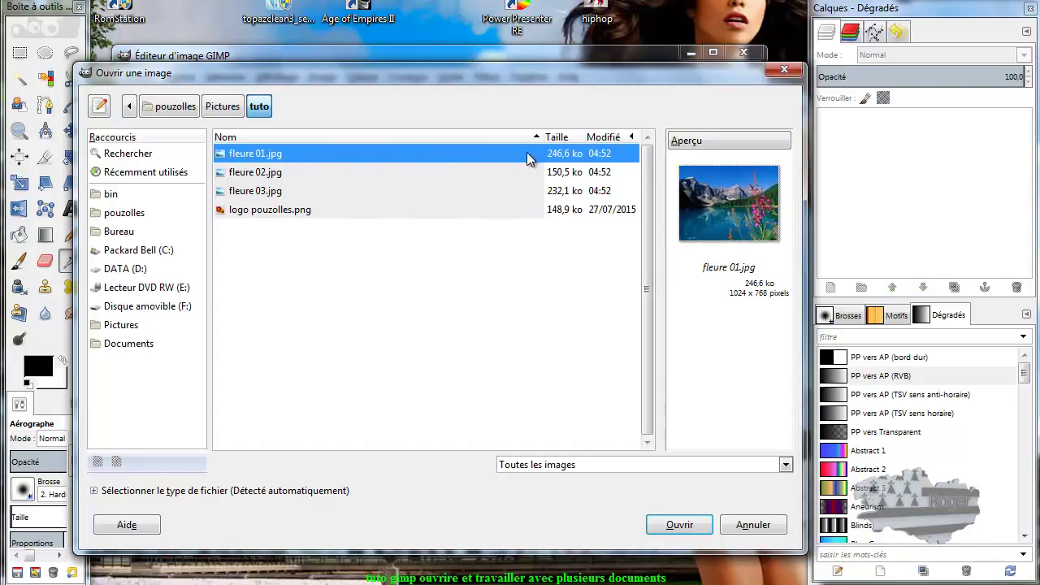
# Step: Sort the tuto folder files by the Modifié date column
pyautogui.click(630, 139)
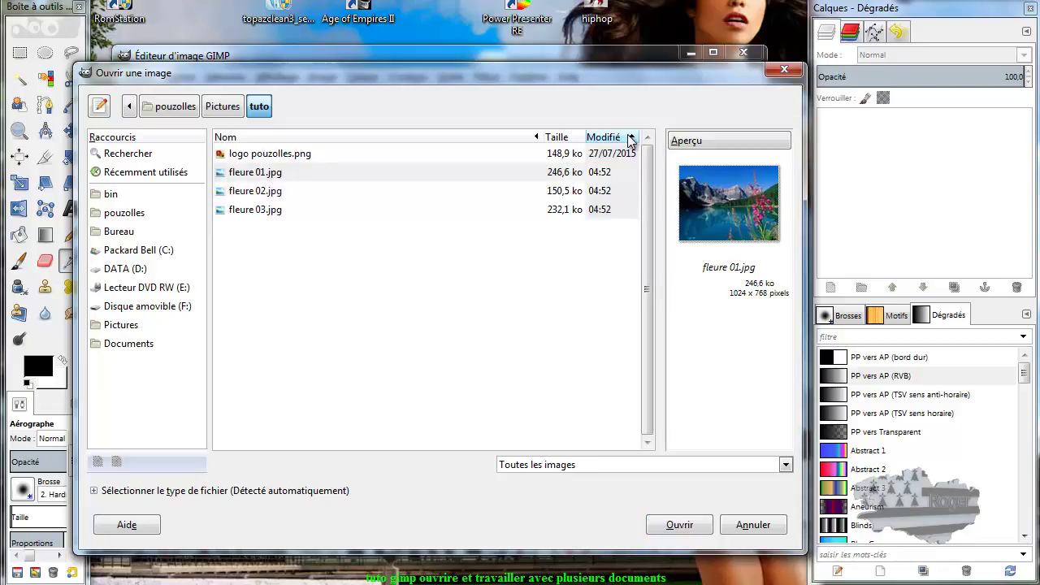
pyautogui.click(629, 138)
pyautogui.click(630, 138)
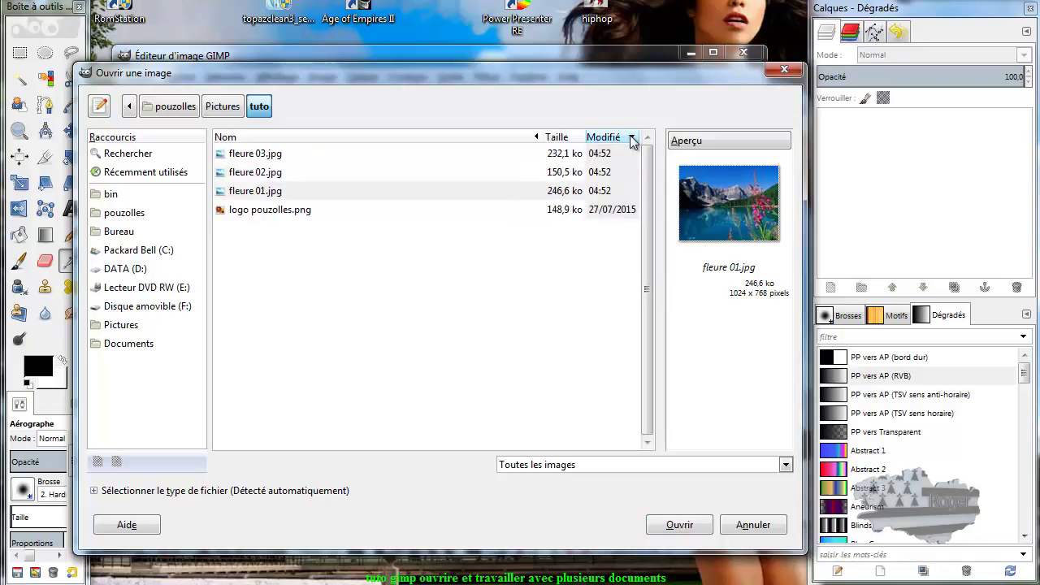
# Step: Preview fleure 03, 02, 01 and logo pouzolles.png, then select fleure 01.jpg
pyautogui.click(251, 156)
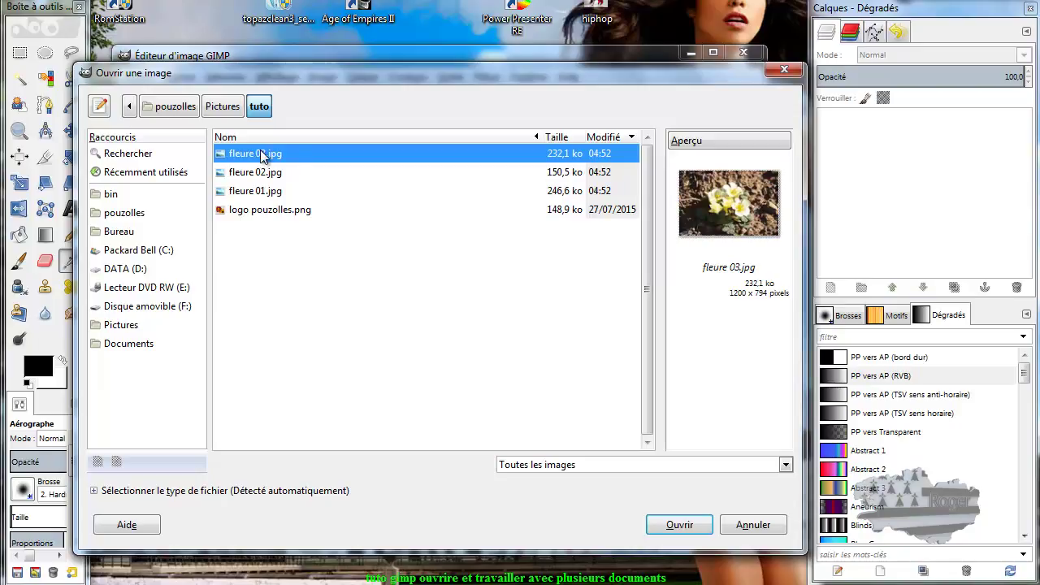
pyautogui.click(262, 172)
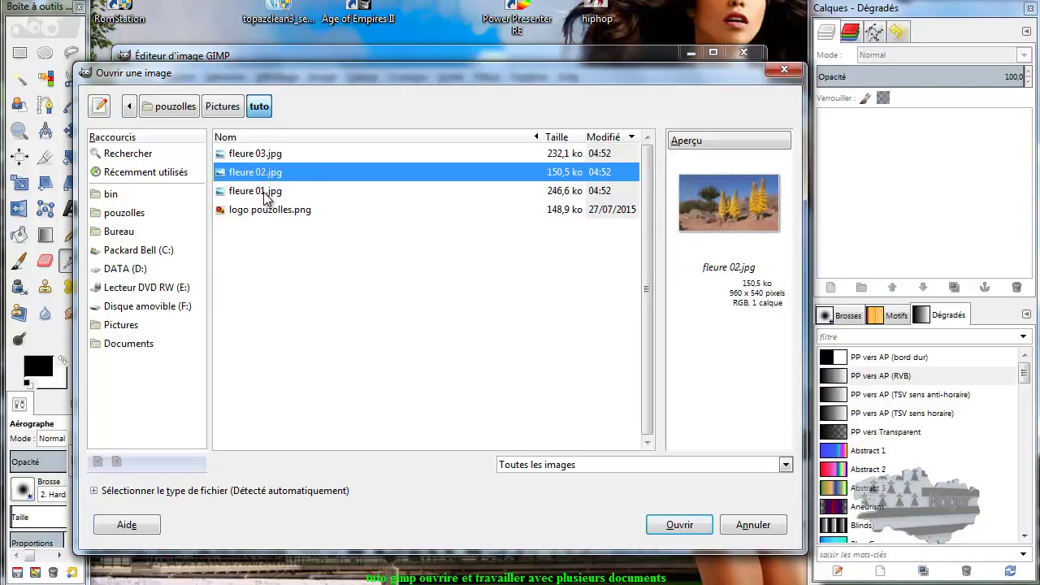
pyautogui.click(267, 195)
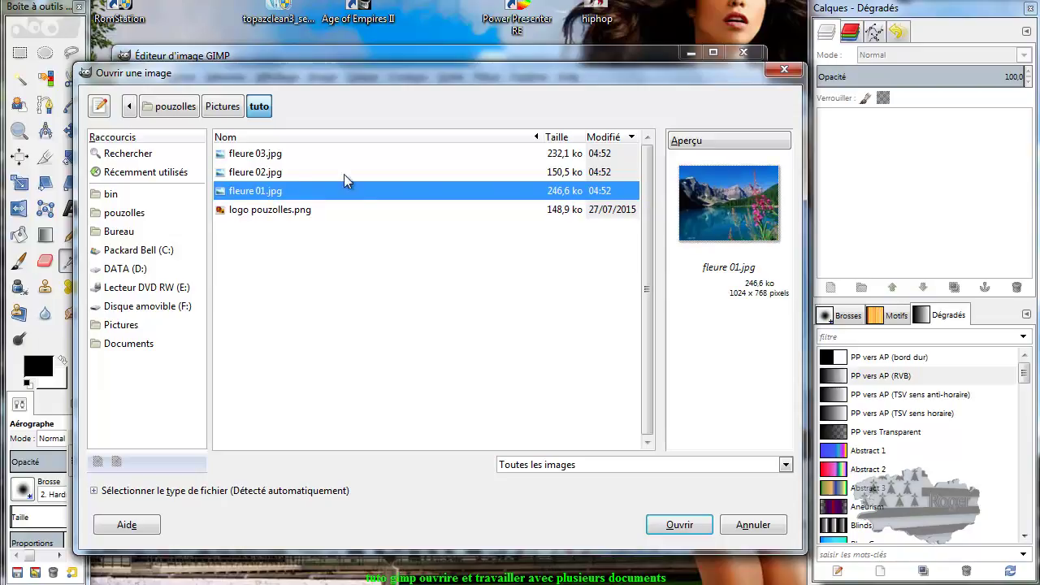
pyautogui.click(273, 208)
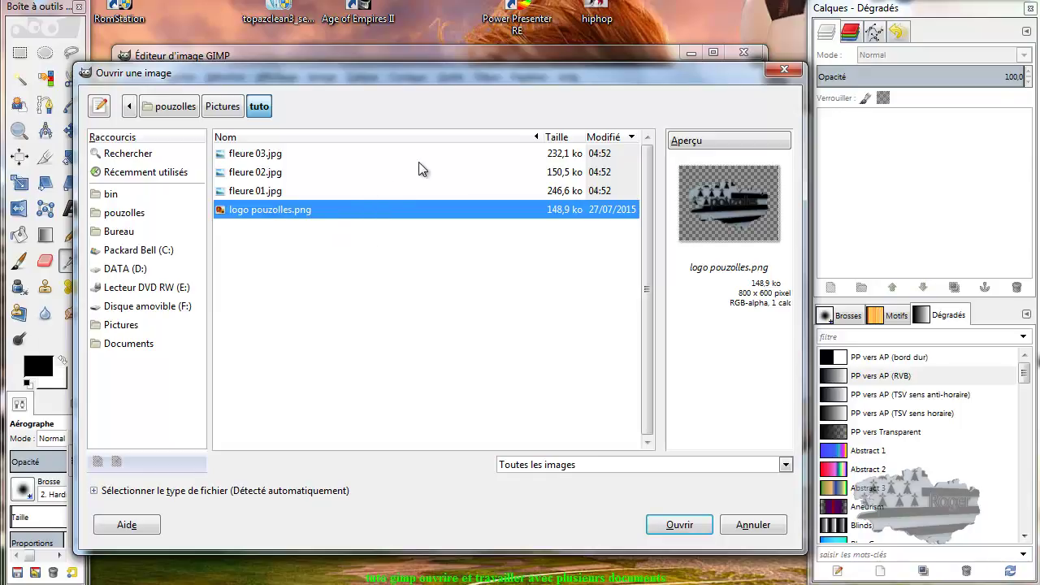
pyautogui.click(253, 195)
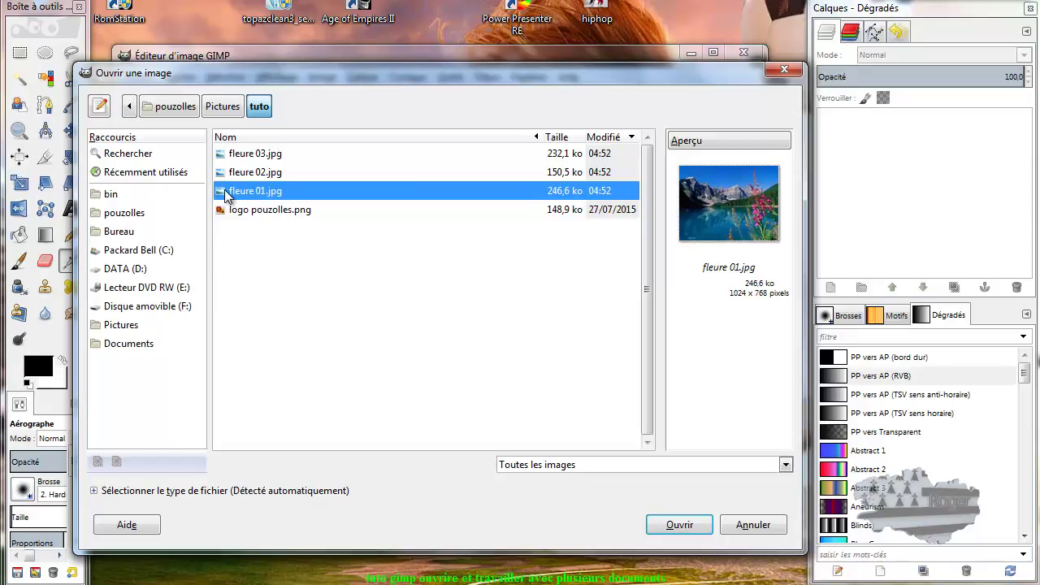
# Step: Open fleure 01.jpg, close it, reopen it via Fichier > Ouvrir, and select the Move tool
pyautogui.doubleClick(225, 196)
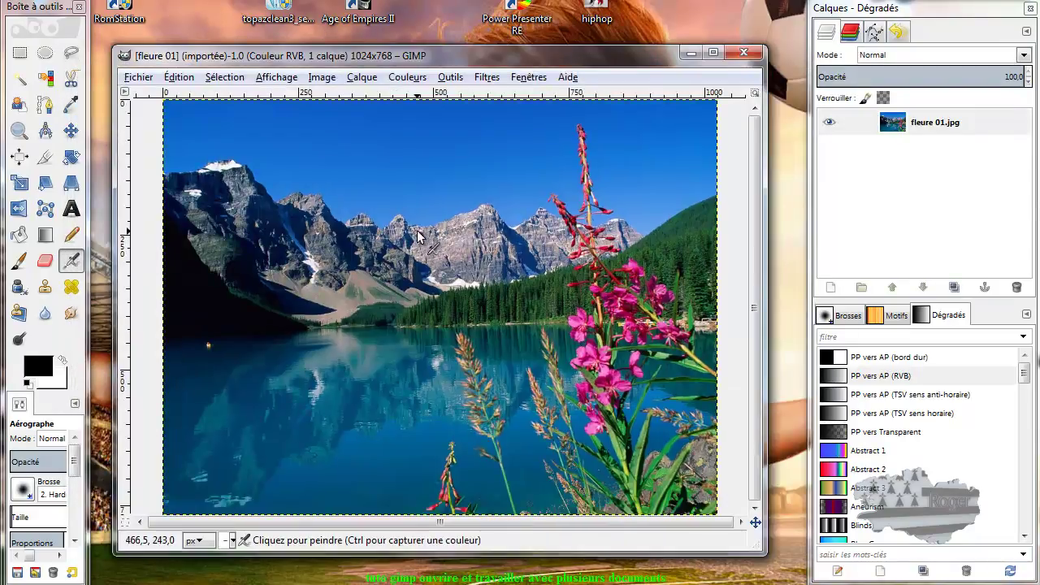
pyautogui.click(744, 53)
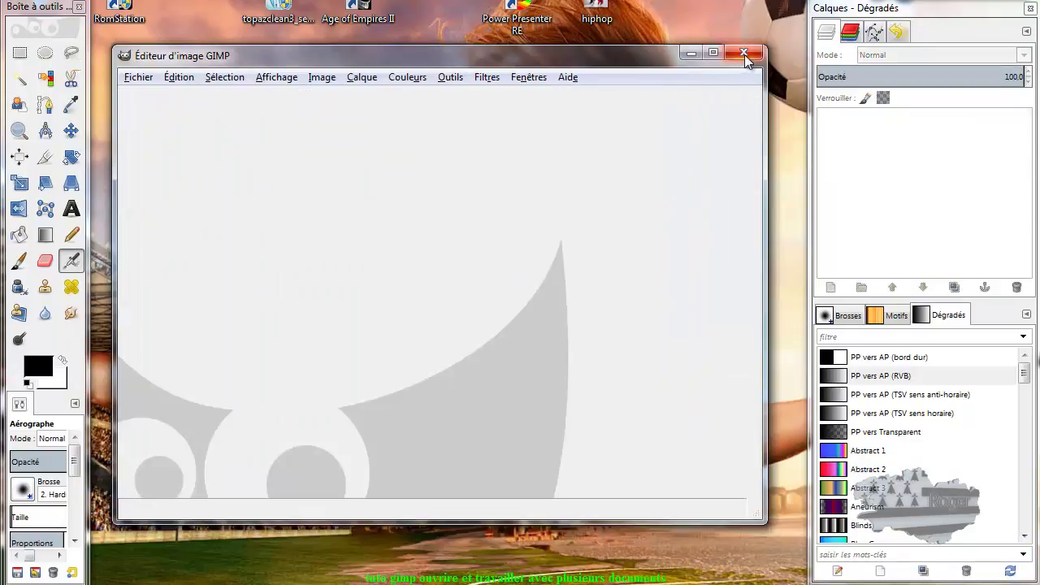
pyautogui.click(139, 80)
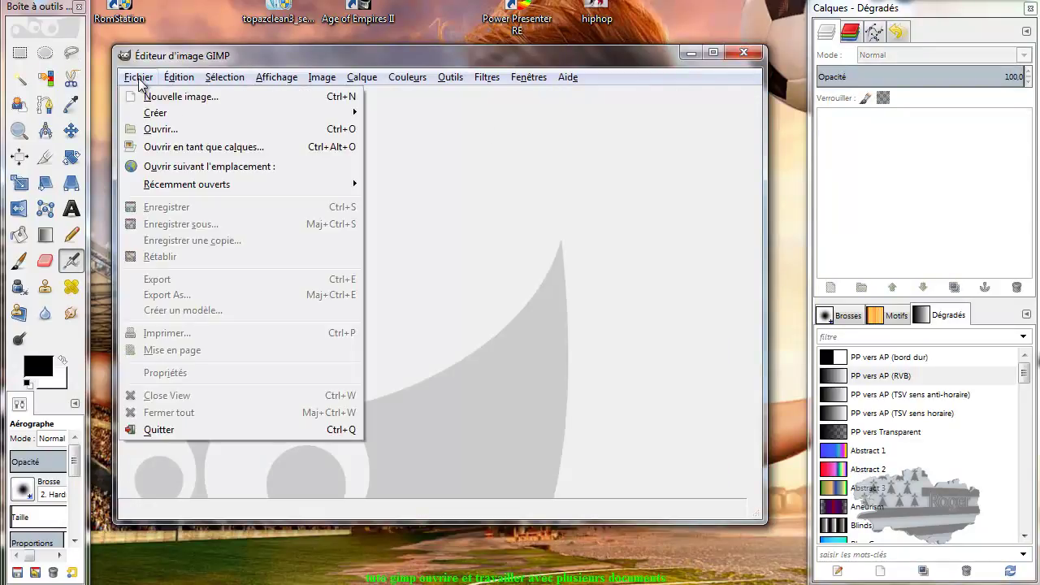
pyautogui.click(155, 132)
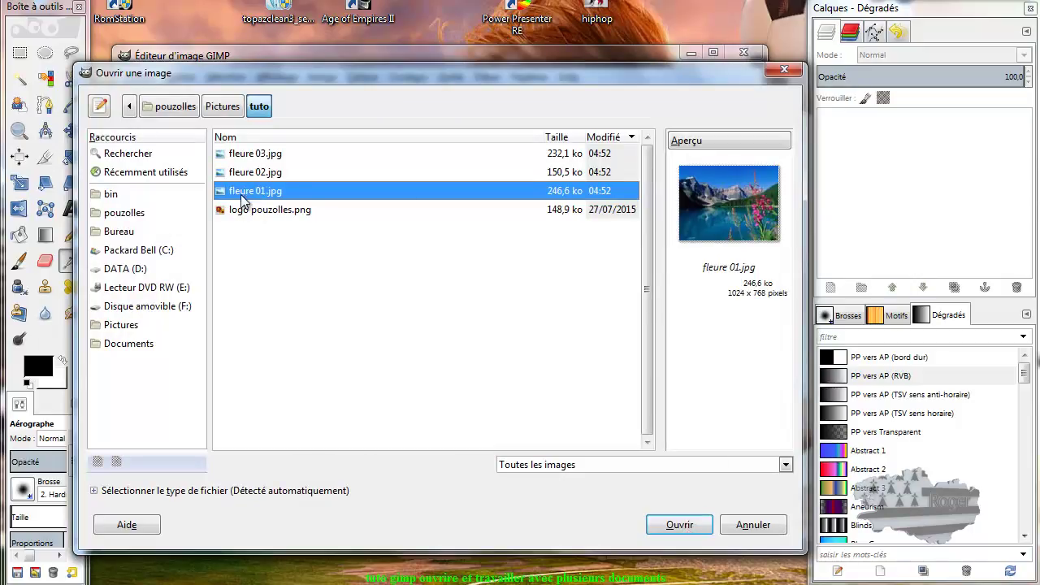
pyautogui.click(683, 524)
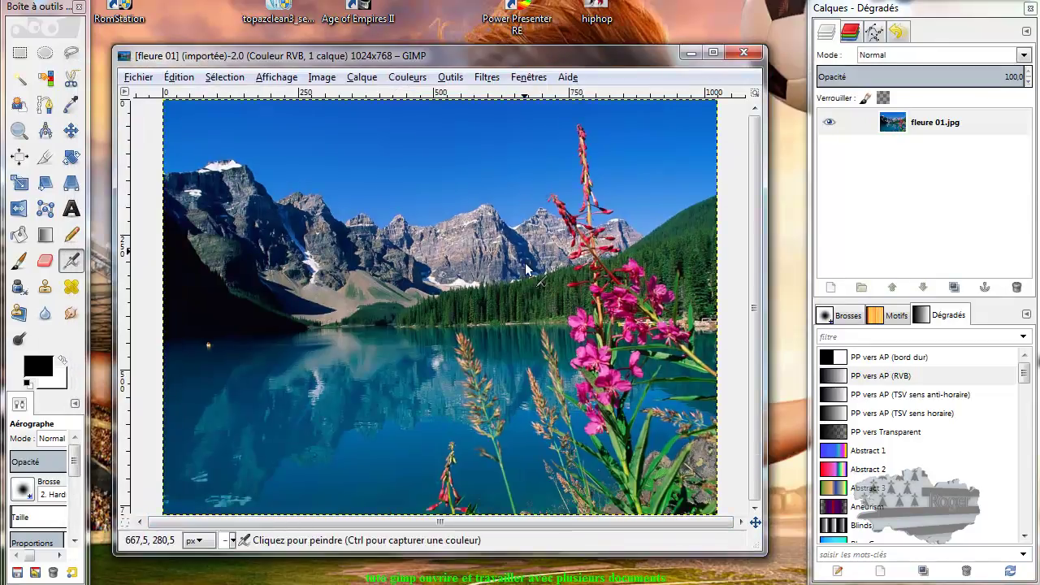
pyautogui.moveTo(523, 56); pyautogui.dragTo(534, 39)
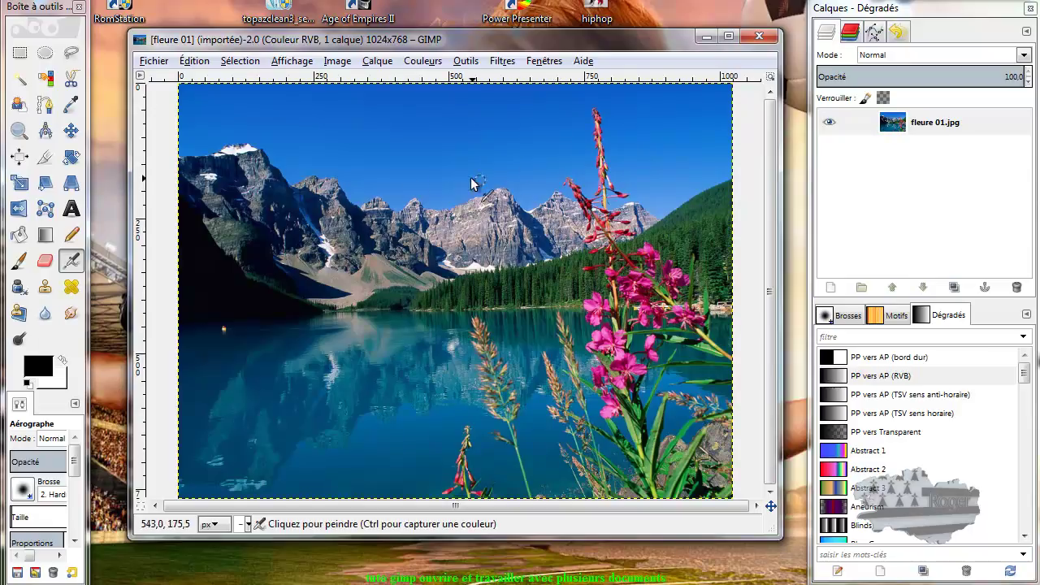
pyautogui.click(71, 130)
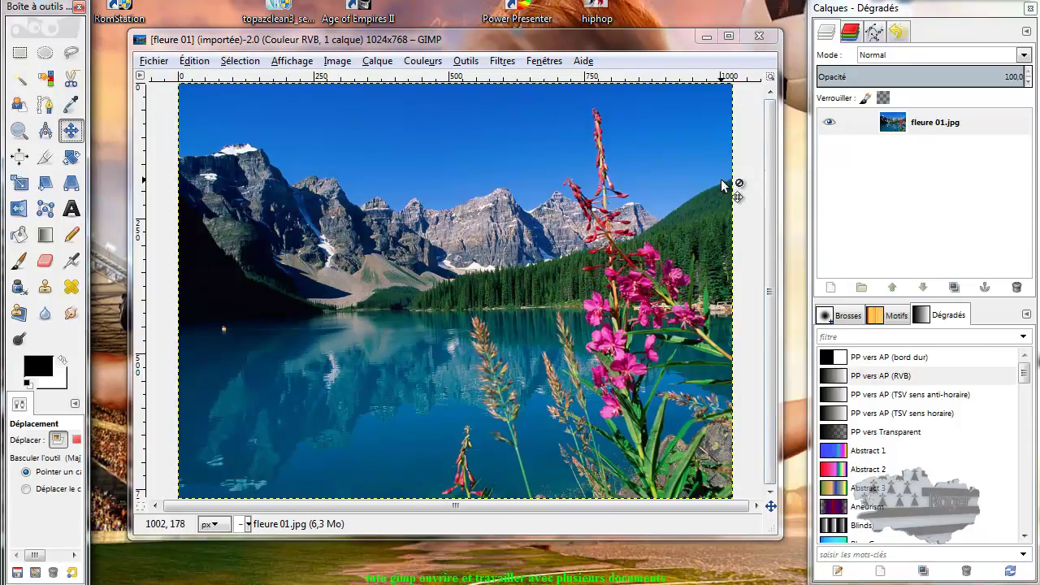
# Step: Open fleure 03.jpg in a second window, placed in front of the lake photo
pyautogui.click(152, 60)
pyautogui.click(187, 109)
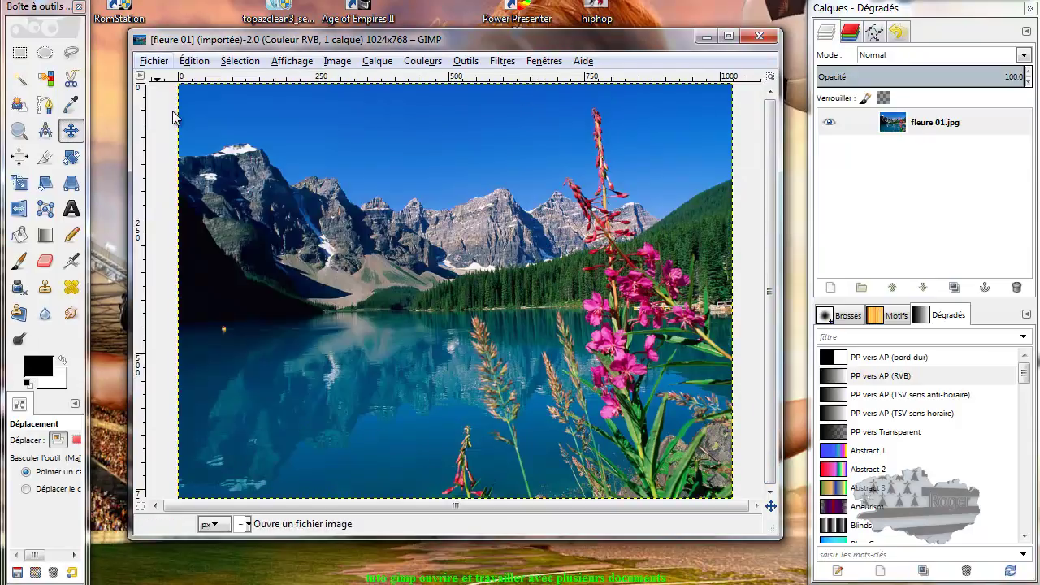
pyautogui.click(252, 155)
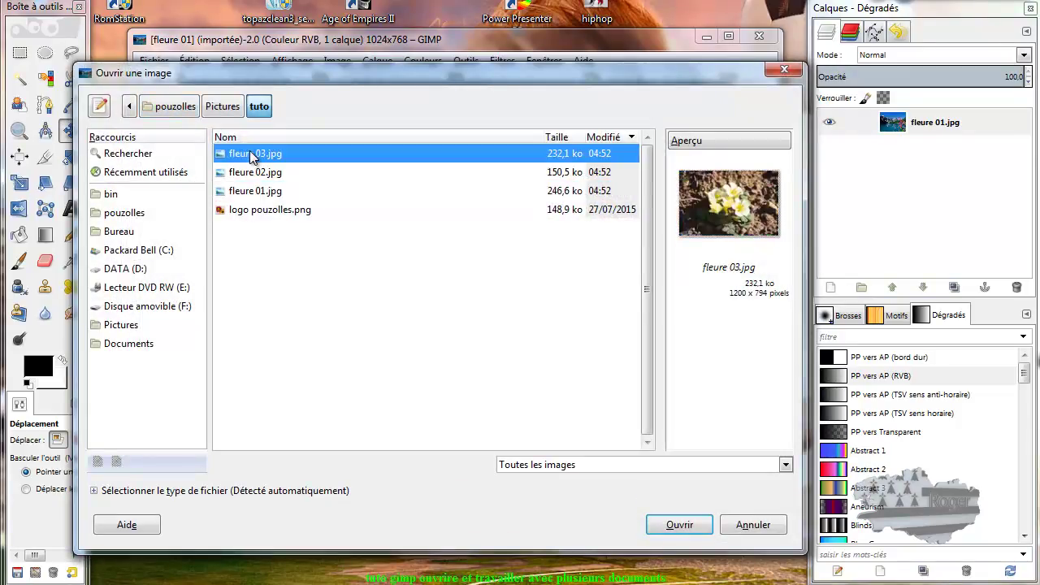
pyautogui.doubleClick(246, 158)
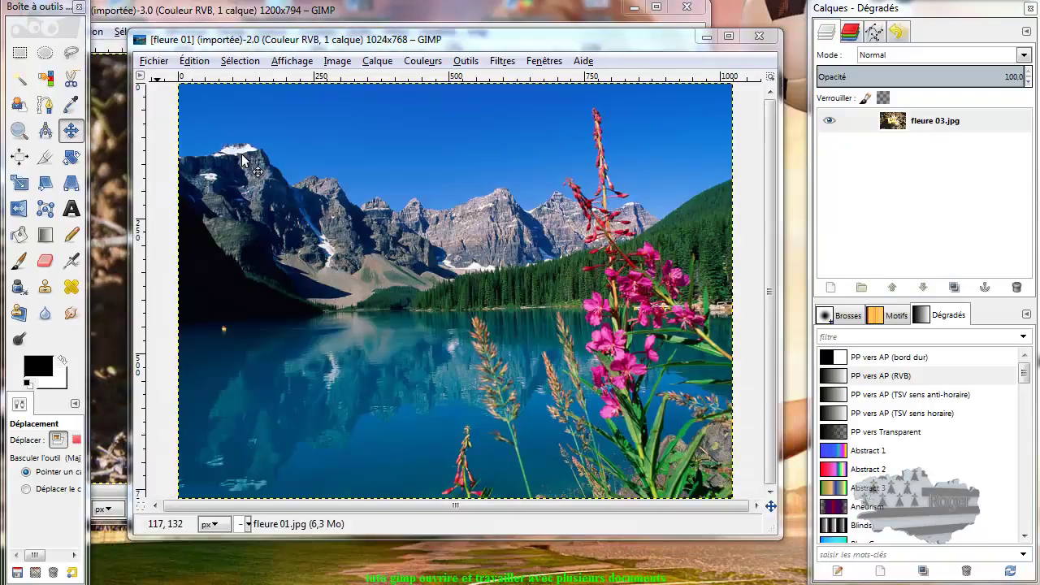
pyautogui.moveTo(508, 41)
pyautogui.mouseDown()
pyautogui.moveTo(617, 60)
pyautogui.moveTo(608, 68)
pyautogui.mouseUp()
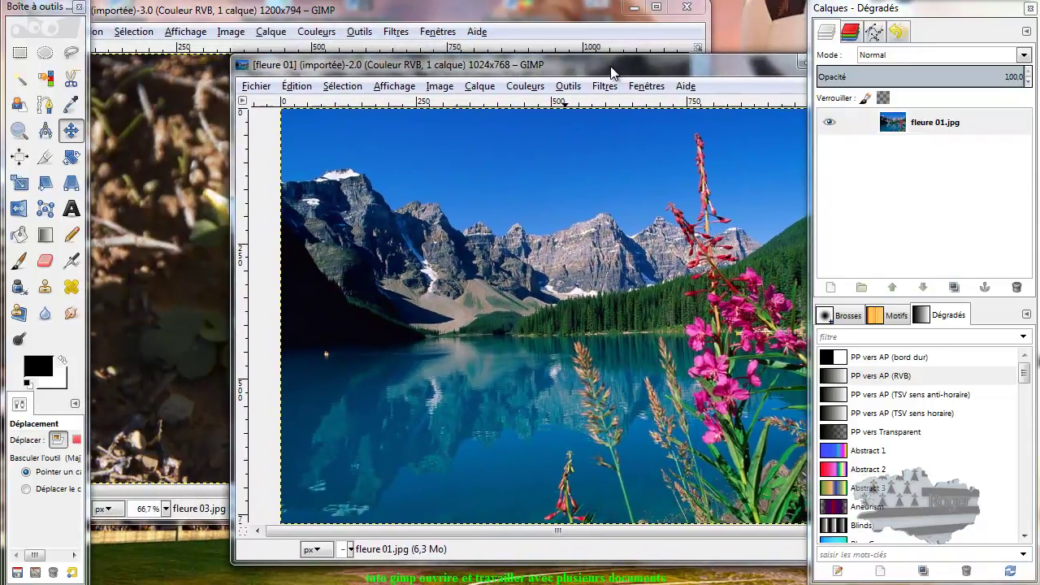
pyautogui.moveTo(476, 10)
pyautogui.mouseDown()
pyautogui.moveTo(560, 60)
pyautogui.moveTo(542, 61)
pyautogui.moveTo(552, 47)
pyautogui.mouseUp()
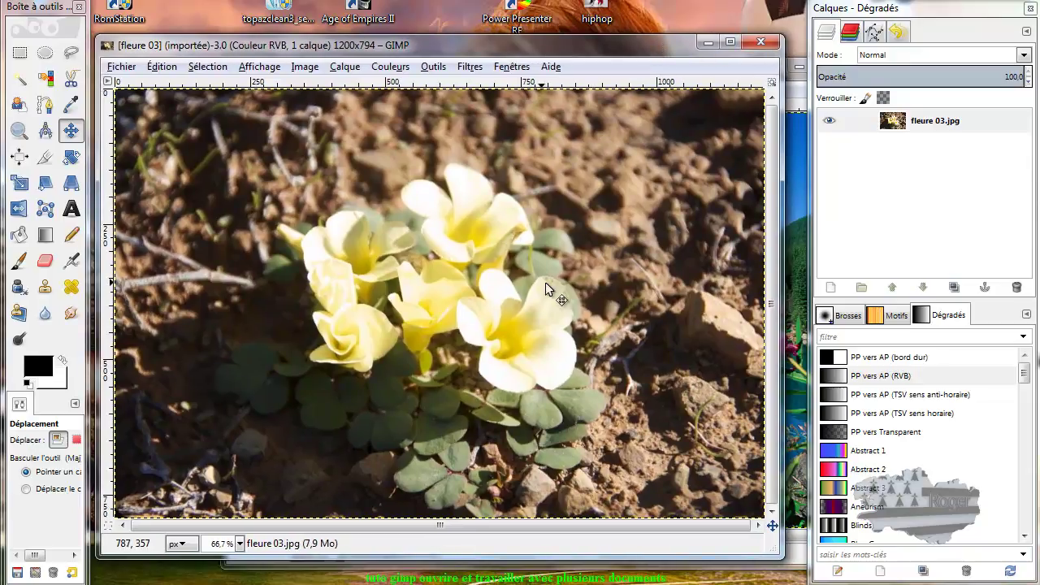
# Step: Close the fleure 01 and fleure 03 windows, discarding their changes
pyautogui.click(792, 174)
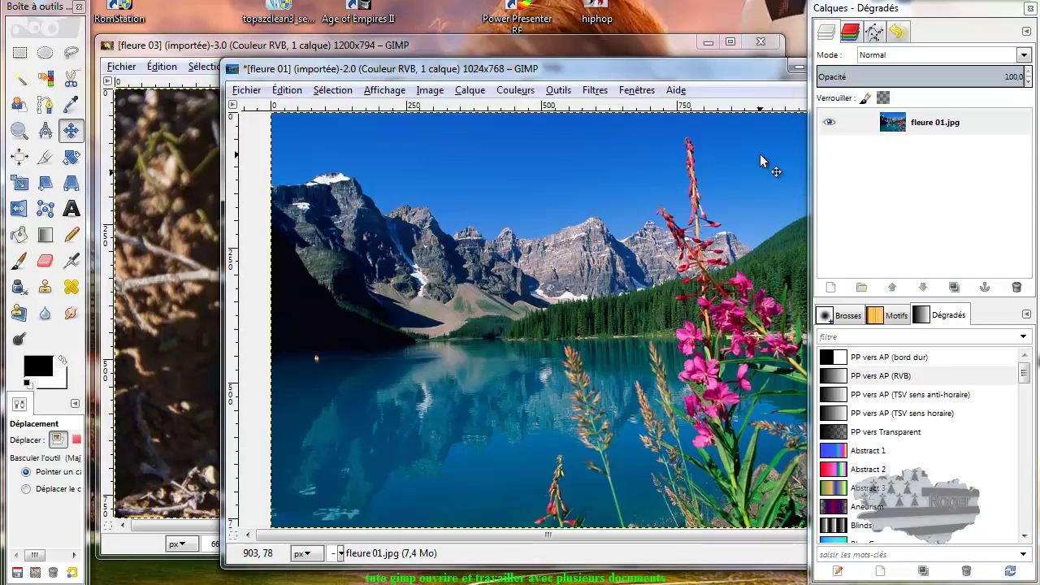
pyautogui.moveTo(677, 66)
pyautogui.mouseDown()
pyautogui.moveTo(612, 76)
pyautogui.moveTo(663, 71)
pyautogui.mouseUp()
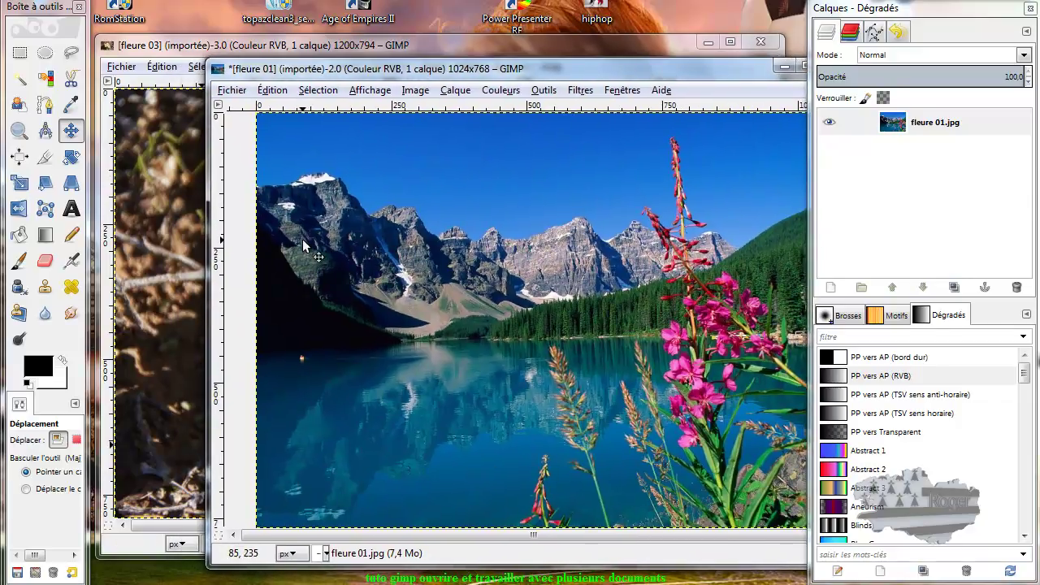
pyautogui.moveTo(742, 75); pyautogui.dragTo(664, 74)
pyautogui.click(761, 65)
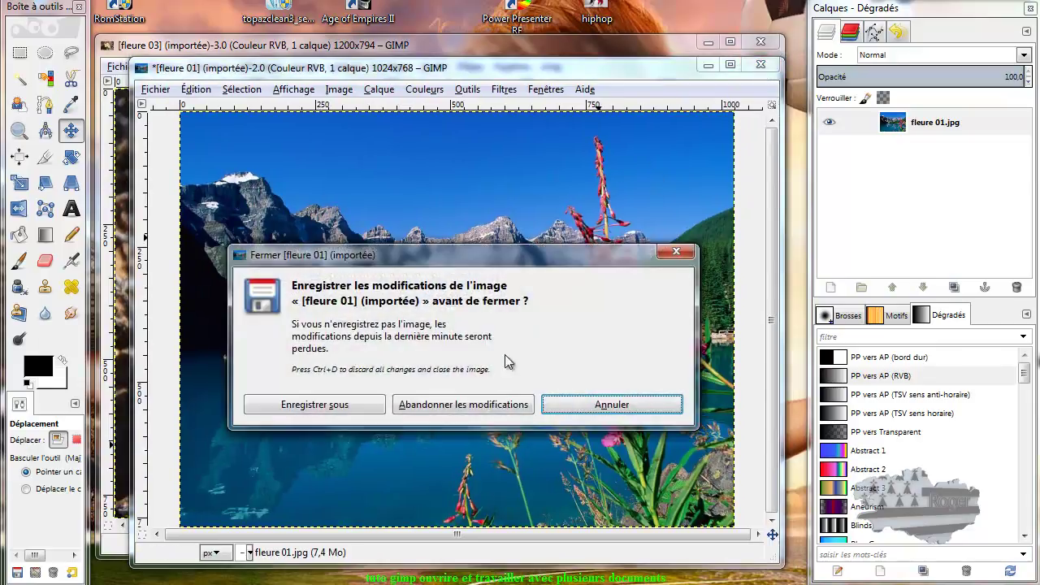
pyautogui.click(483, 402)
pyautogui.click(761, 42)
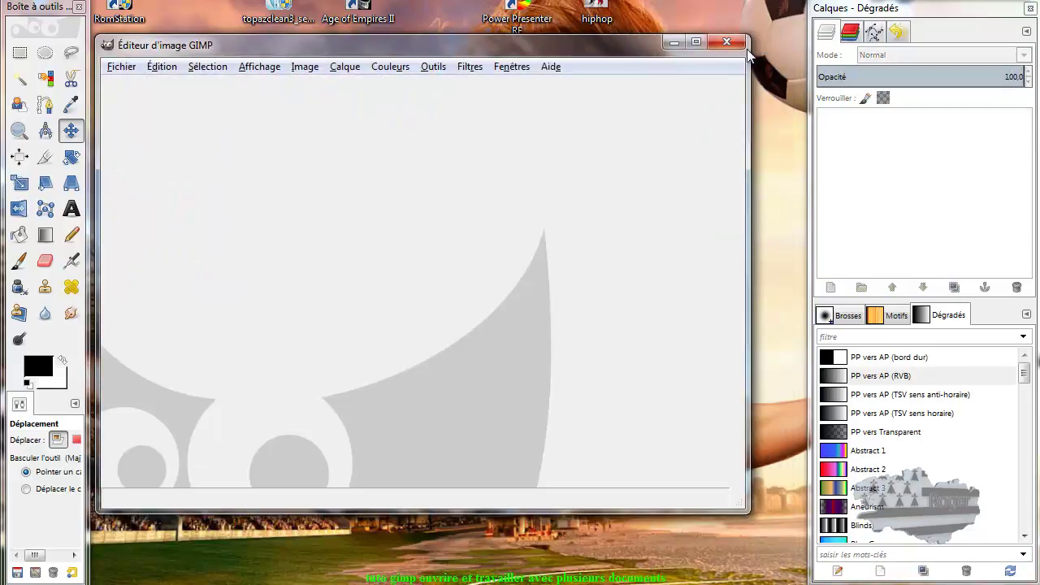
# Step: Open fleure 01, 02, 03 and logo pouzolles.png together, answering the colour-profile prompt
pyautogui.click(122, 67)
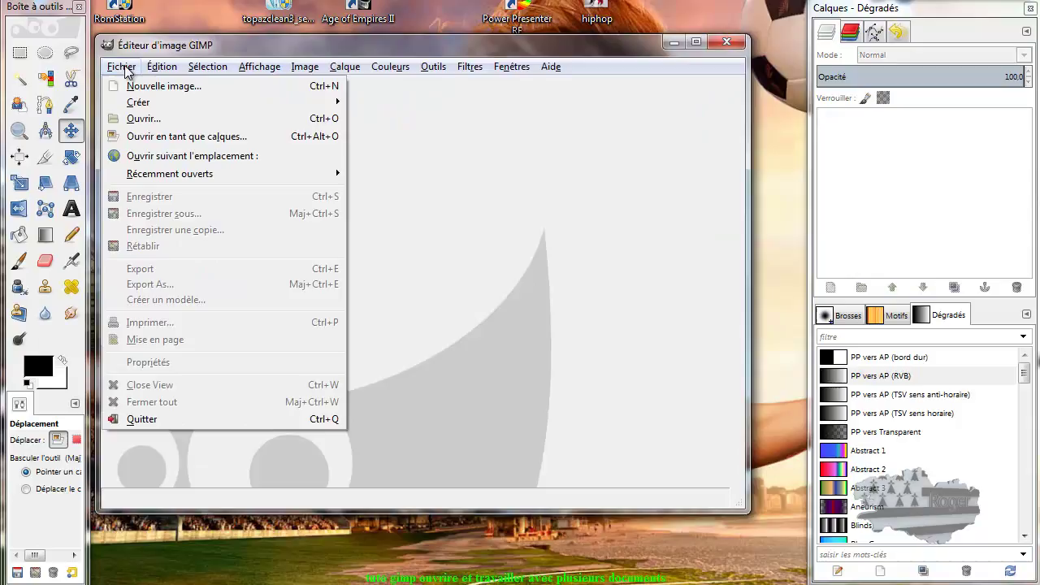
pyautogui.click(139, 122)
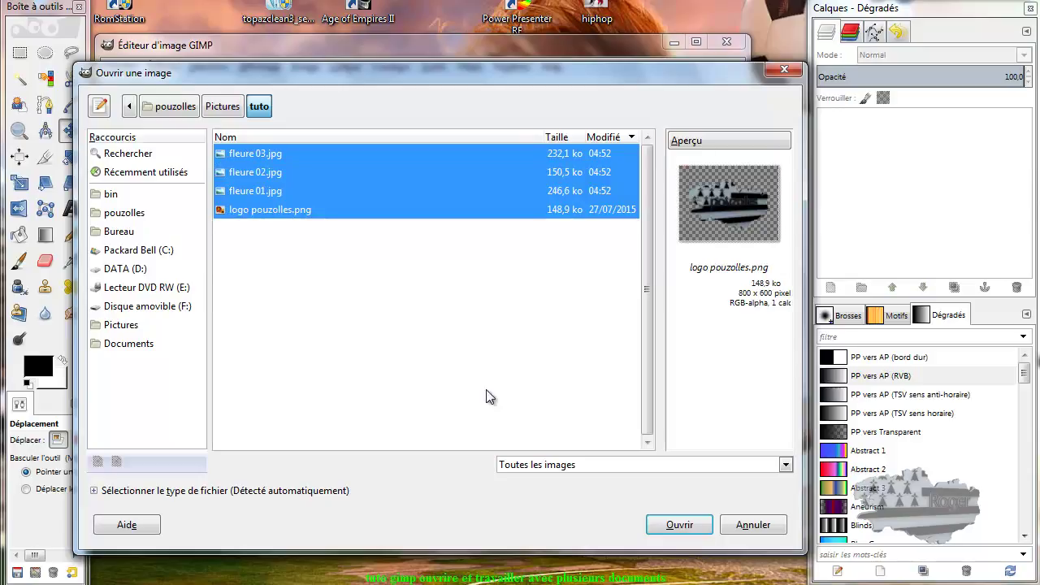
pyautogui.click(674, 524)
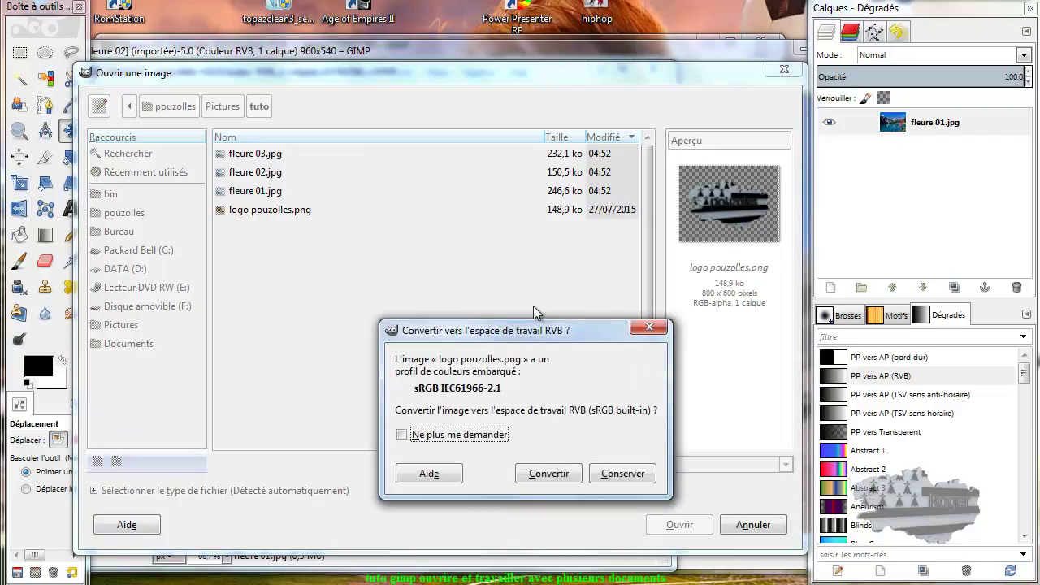
pyautogui.moveTo(515, 297); pyautogui.dragTo(468, 240)
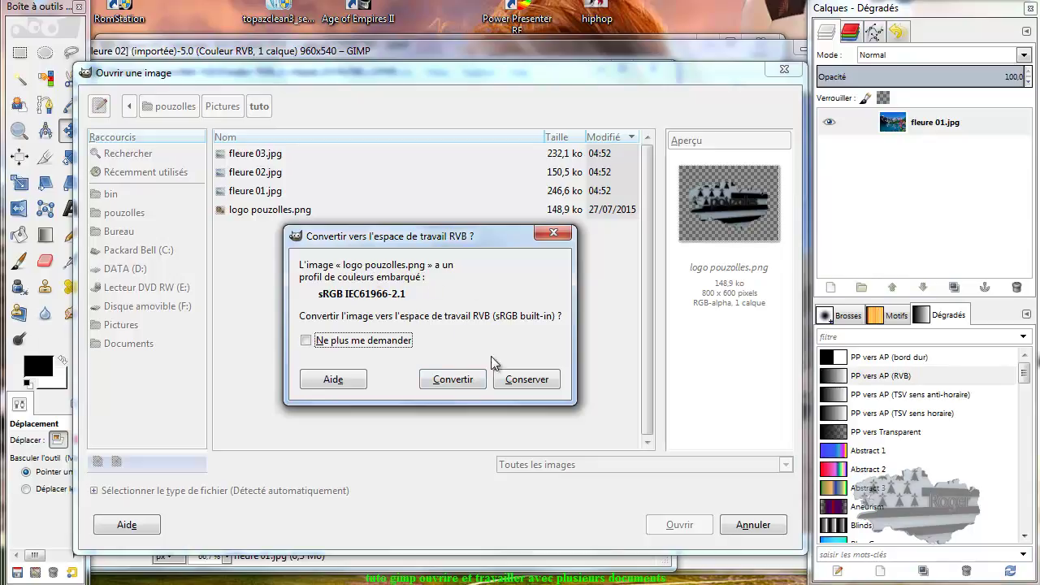
pyautogui.click(458, 380)
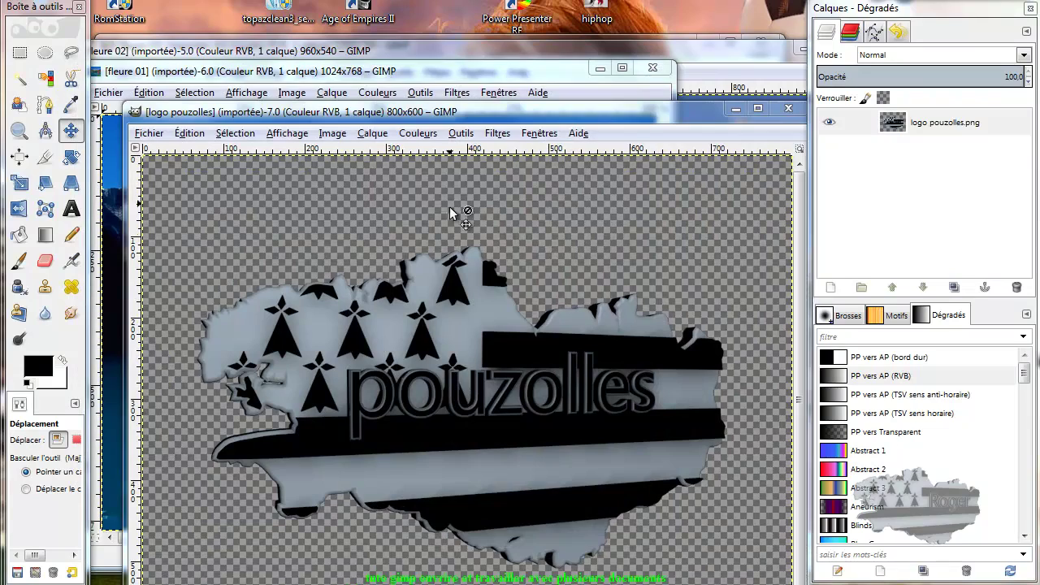
# Step: Rearrange the four image windows so fleure 03 sits in front
pyautogui.moveTo(498, 123)
pyautogui.mouseDown()
pyautogui.moveTo(466, 111)
pyautogui.moveTo(419, 124)
pyautogui.mouseUp()
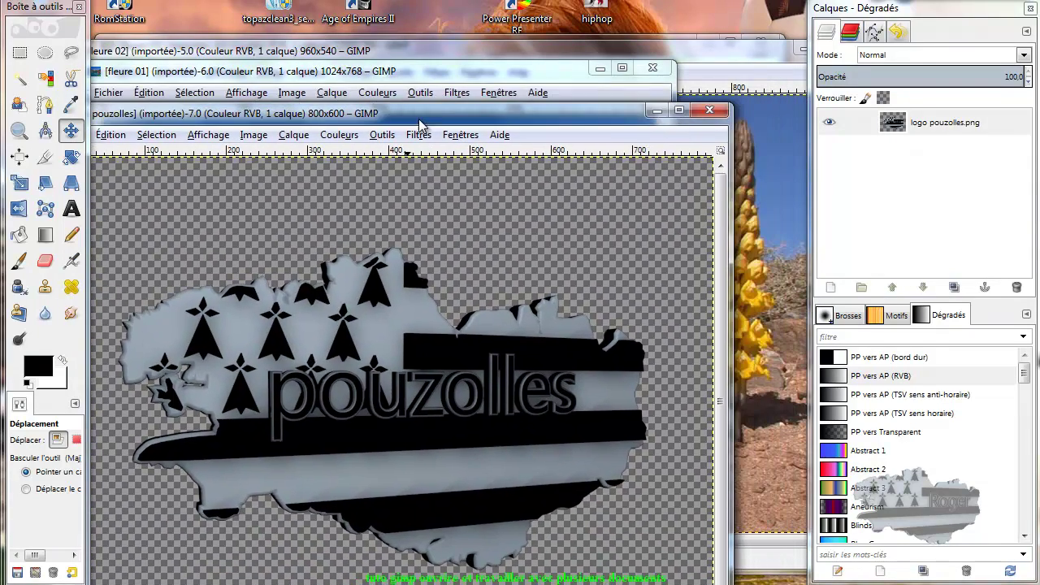
pyautogui.moveTo(465, 77)
pyautogui.mouseDown()
pyautogui.moveTo(543, 143)
pyautogui.moveTo(599, 160)
pyautogui.mouseUp()
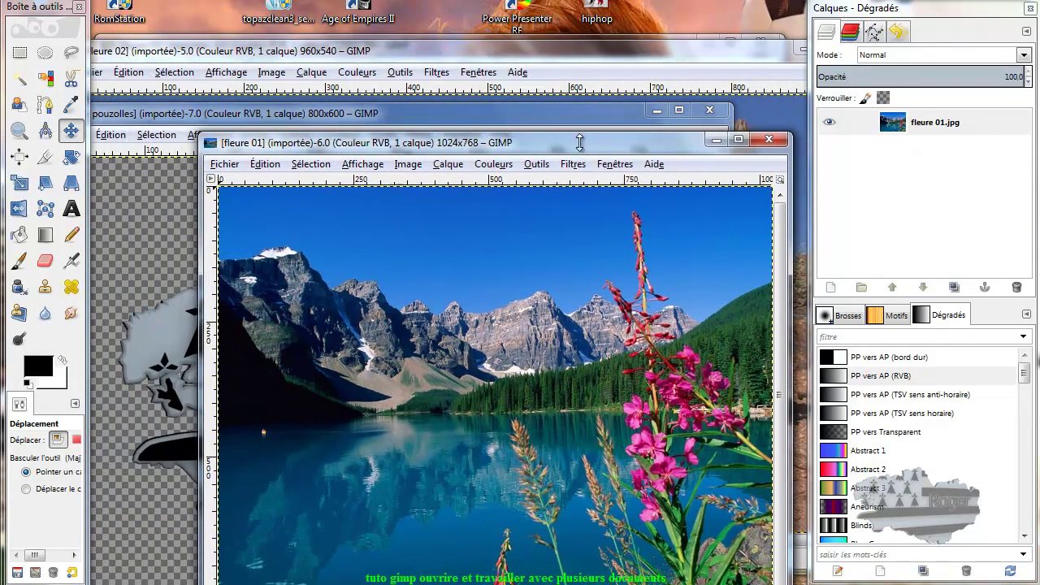
pyautogui.moveTo(570, 57)
pyautogui.mouseDown()
pyautogui.moveTo(534, 149)
pyautogui.moveTo(568, 85)
pyautogui.mouseUp()
pyautogui.moveTo(506, 49)
pyautogui.mouseDown()
pyautogui.moveTo(521, 92)
pyautogui.moveTo(523, 85)
pyautogui.mouseUp()
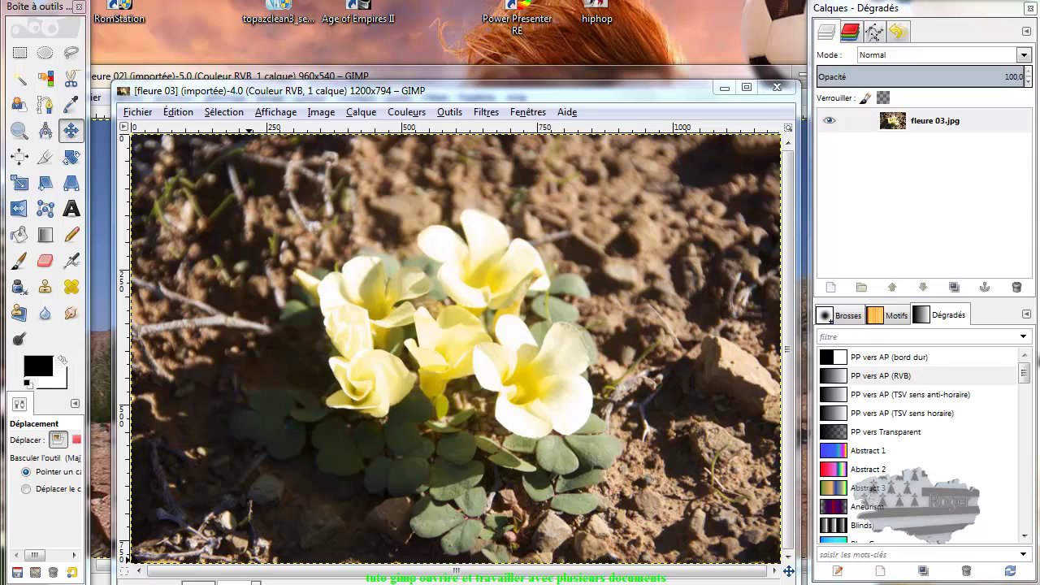
pyautogui.hotkey('alt', 'Tab')
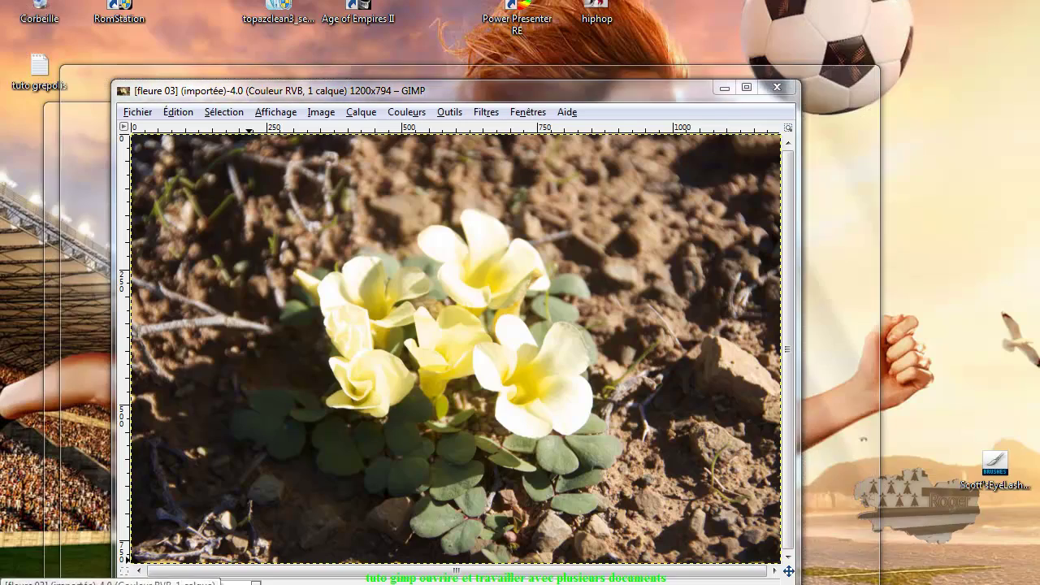
pyautogui.press('Tab')
pyautogui.press('Tab')
pyautogui.press('Tab')
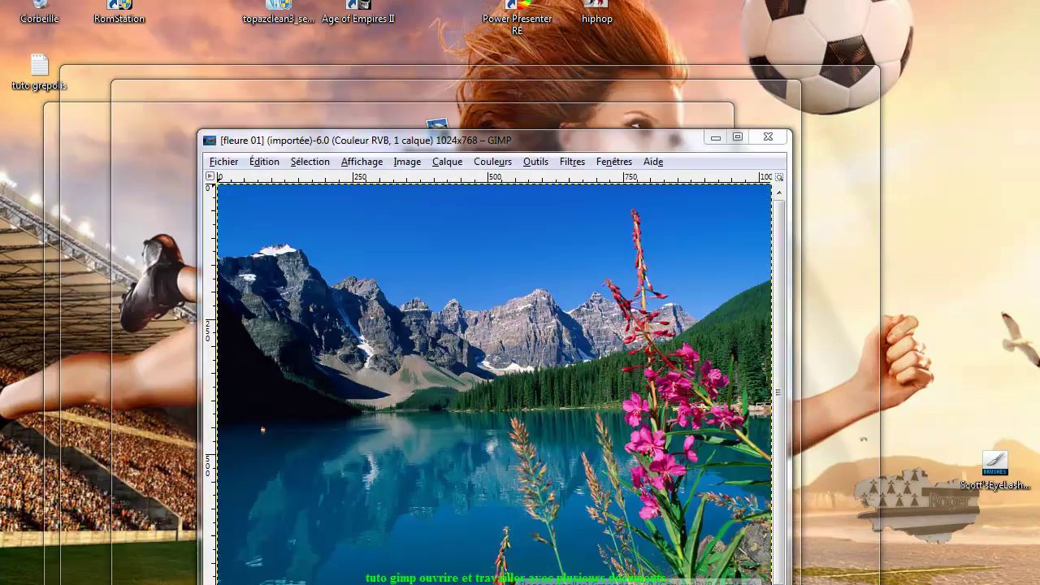
pyautogui.press('Tab')
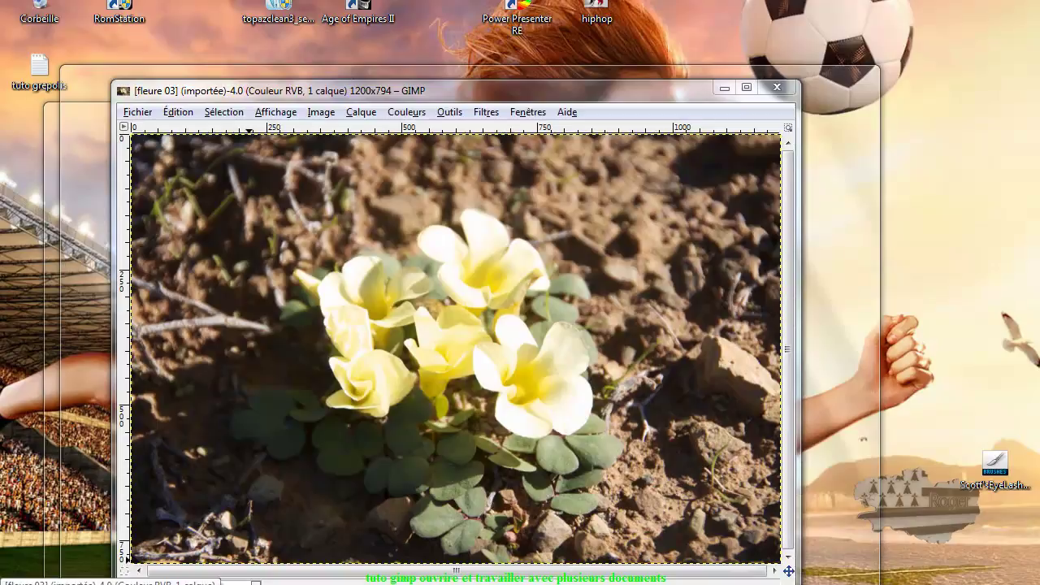
pyautogui.press('Tab')
pyautogui.press('Tab')
pyautogui.press('Tab')
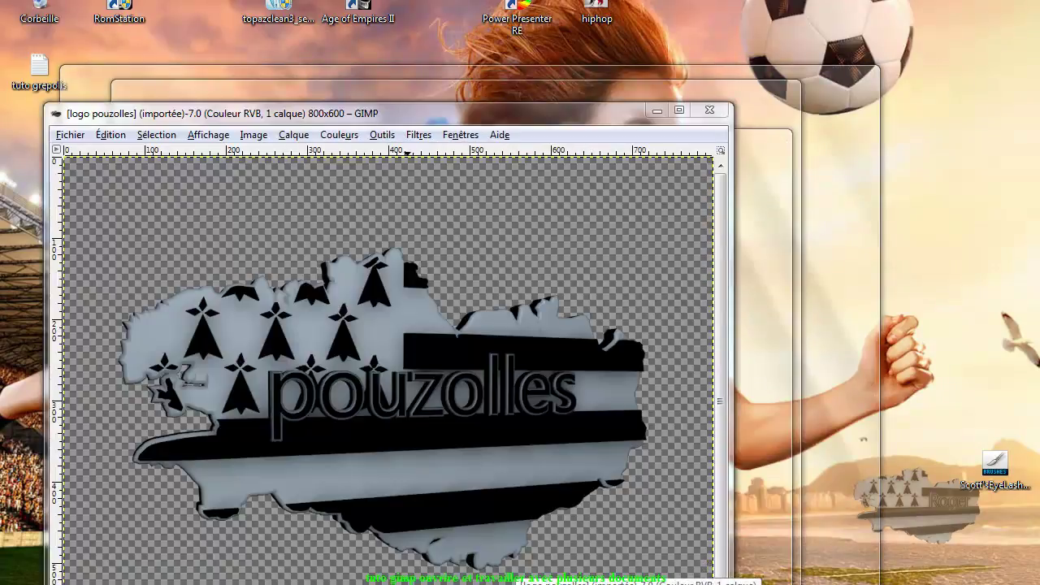
pyautogui.press('Tab')
pyautogui.press('Tab')
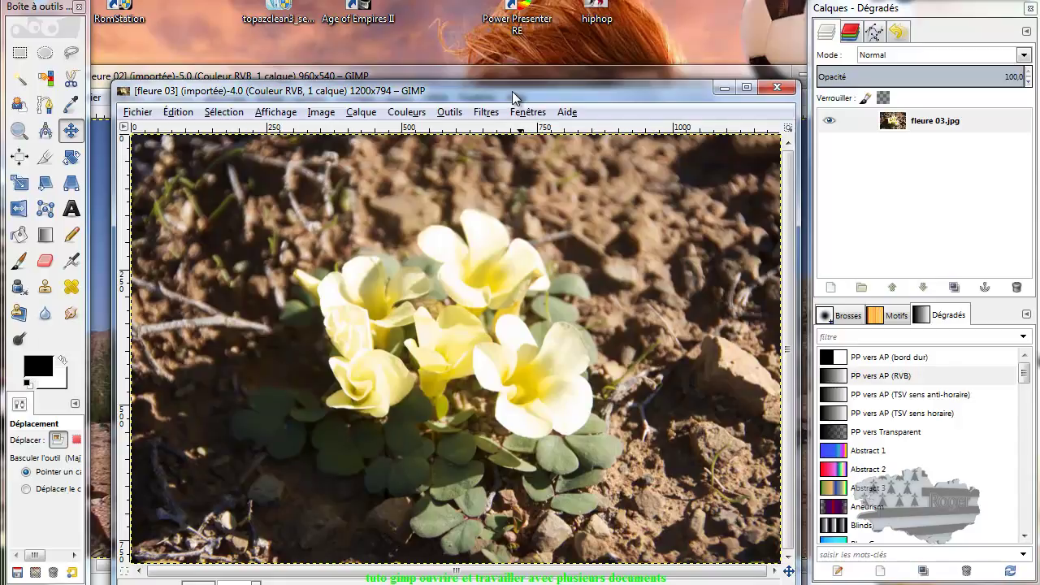
pyautogui.moveTo(511, 91); pyautogui.dragTo(514, 80)
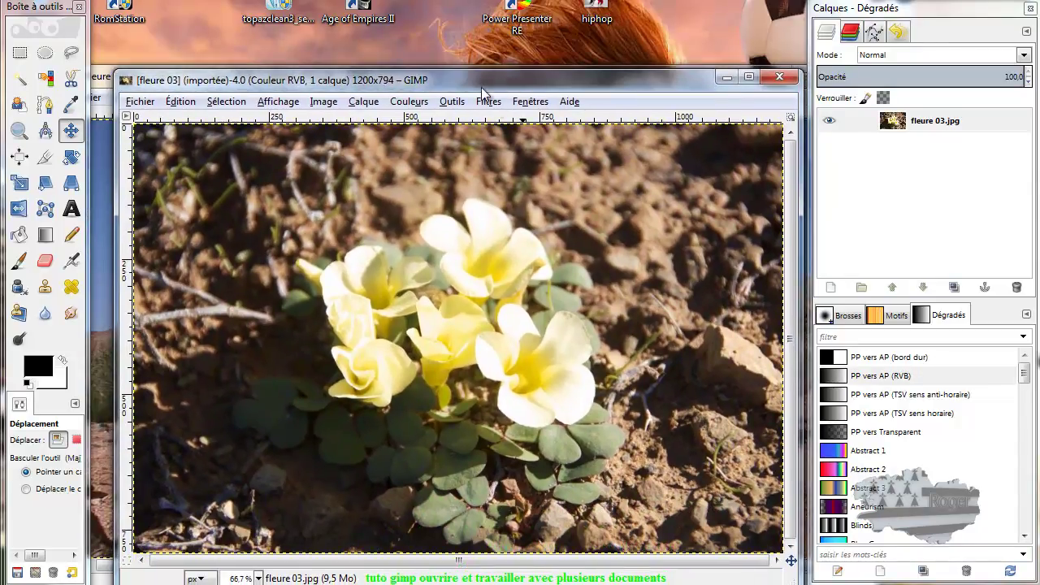
# Step: Switch GIMP to Mode fenêtre unique and maximize the window
pyautogui.click(529, 102)
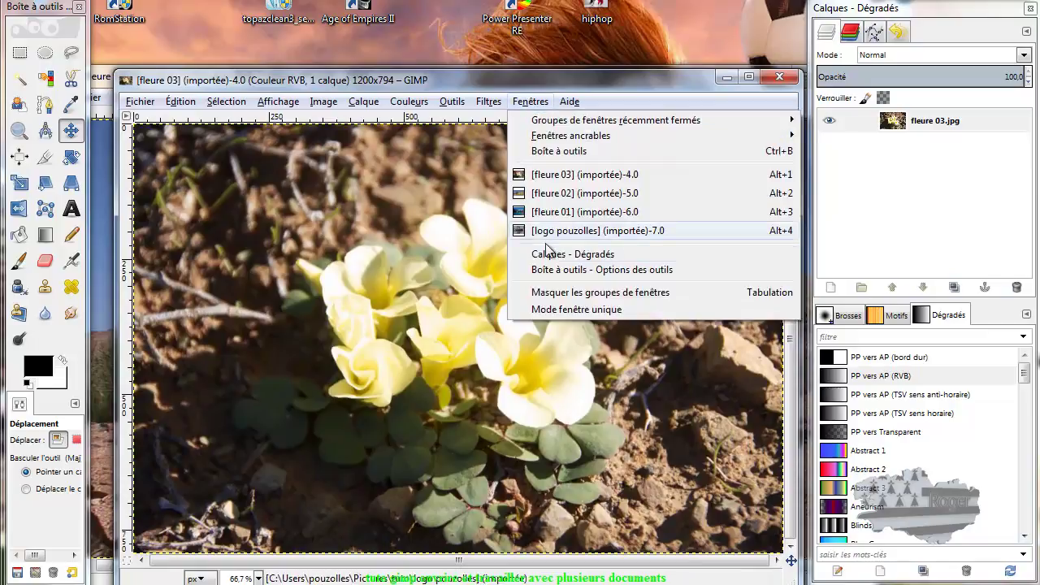
pyautogui.click(561, 310)
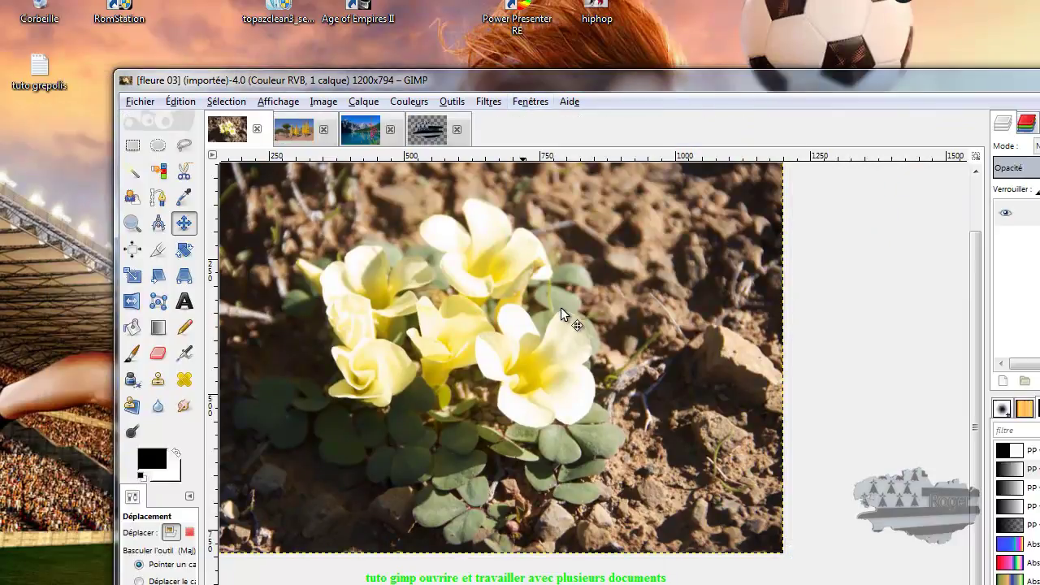
pyautogui.doubleClick(646, 81)
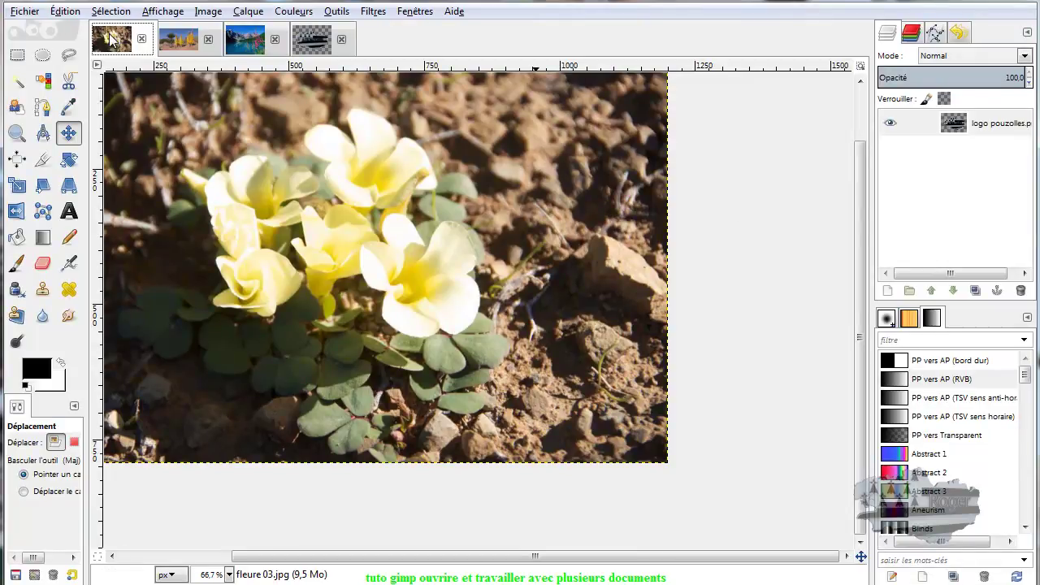
pyautogui.click(172, 39)
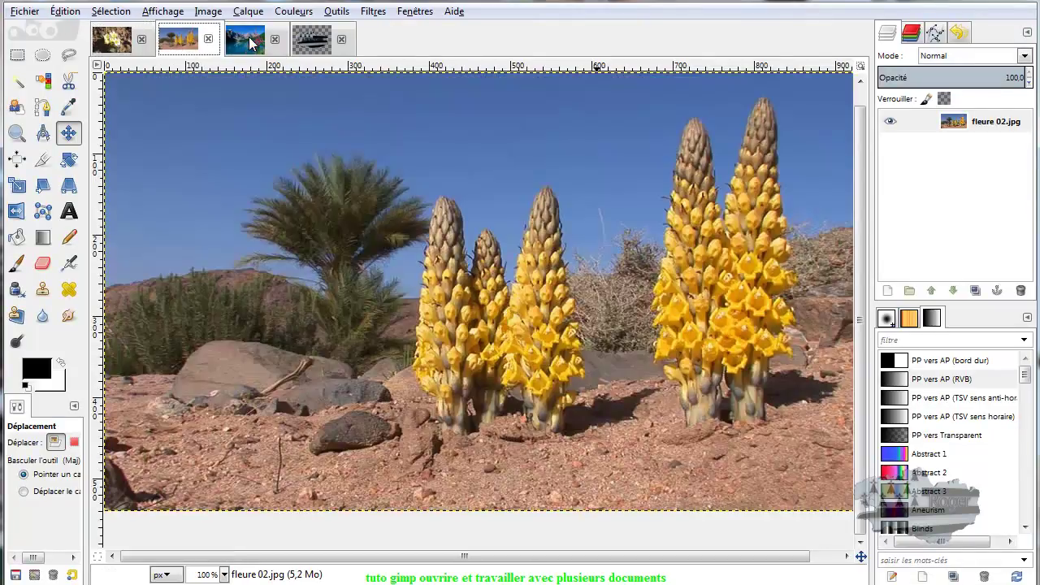
pyautogui.click(249, 41)
pyautogui.click(312, 41)
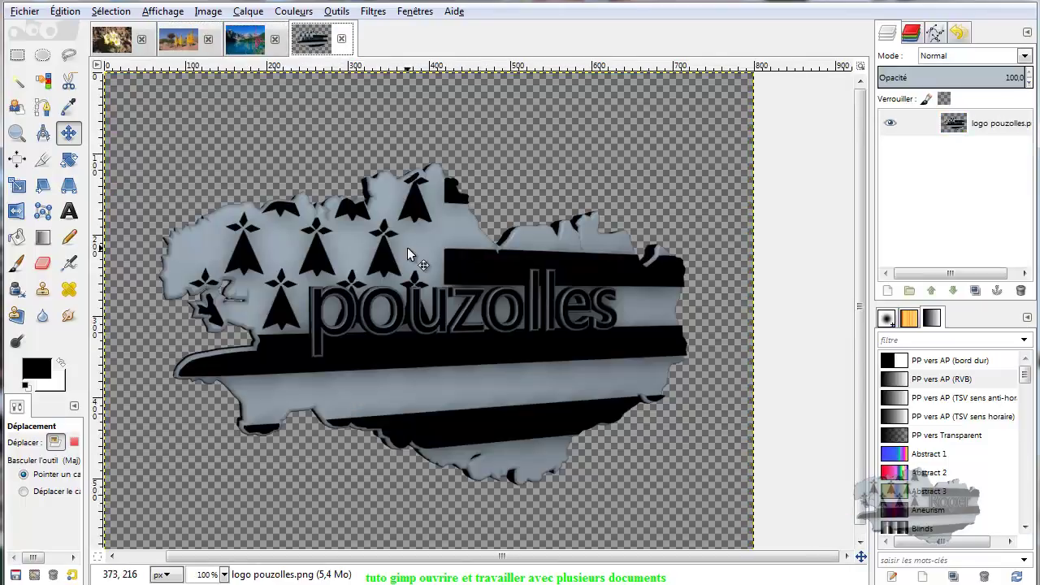
pyautogui.click(116, 41)
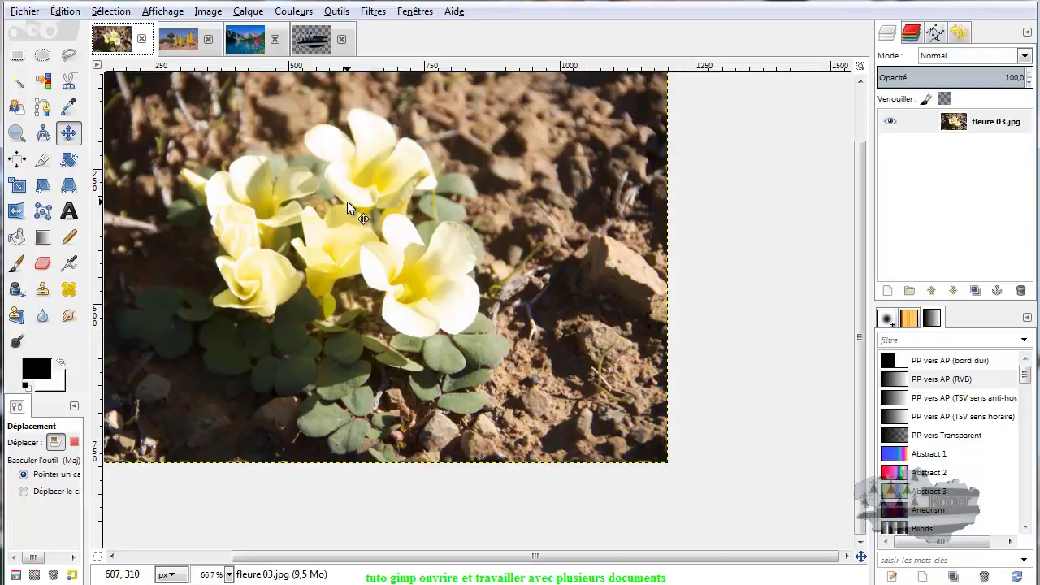
pyautogui.click(69, 135)
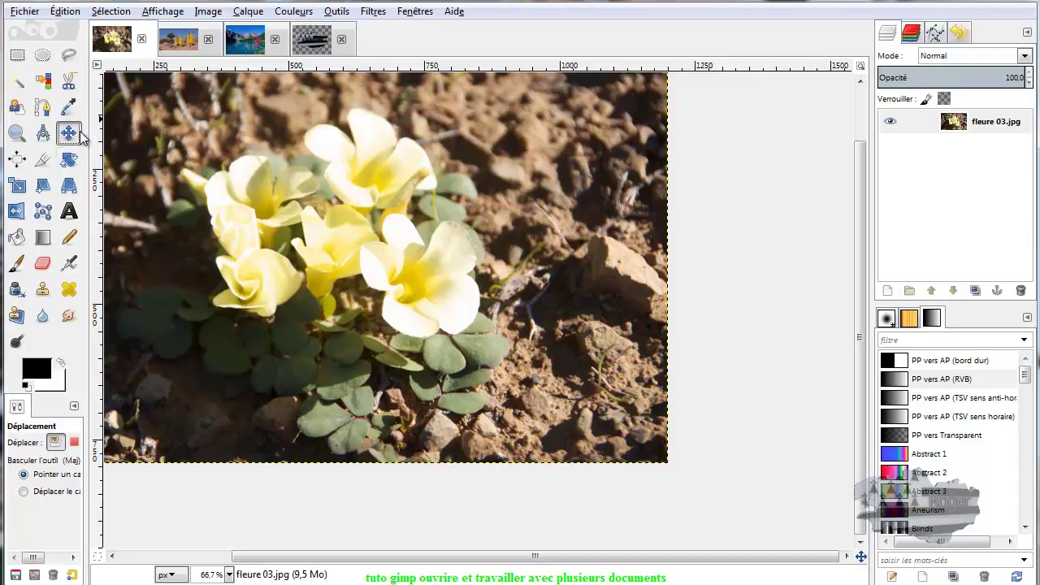
pyautogui.moveTo(86, 140); pyautogui.dragTo(205, 149)
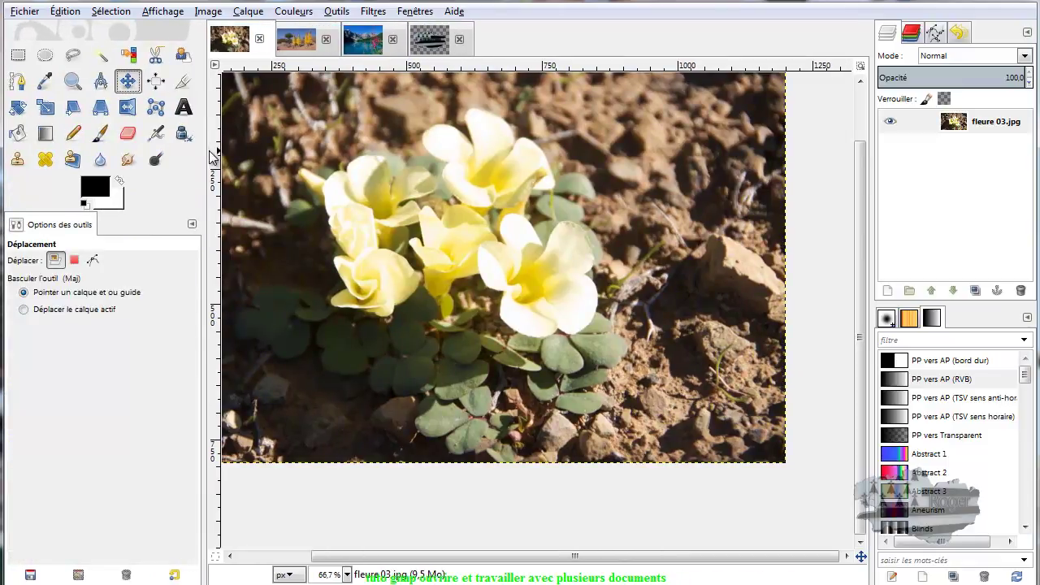
pyautogui.moveTo(200, 154); pyautogui.dragTo(69, 162)
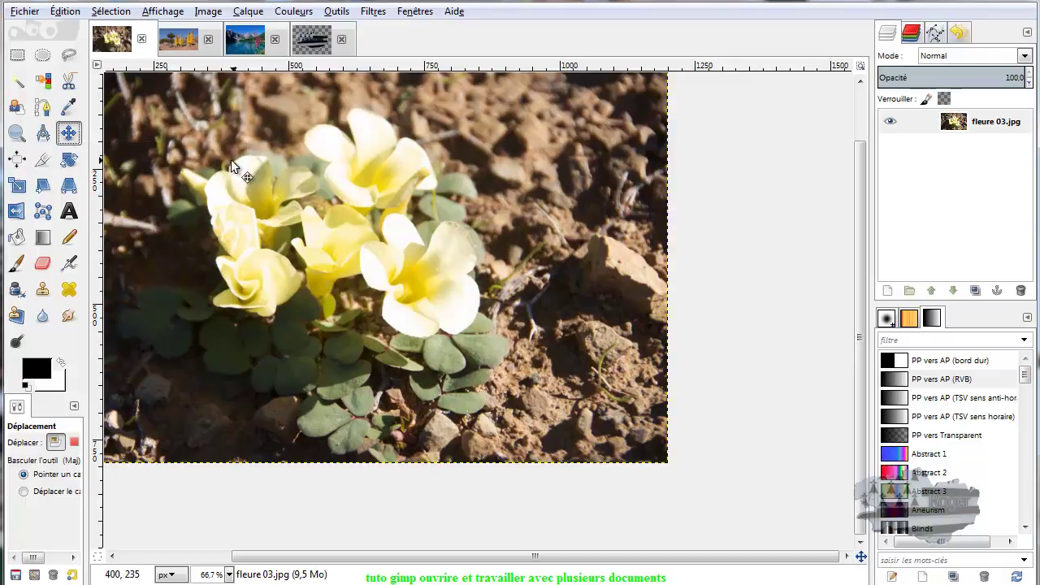
pyautogui.moveTo(304, 194); pyautogui.dragTo(473, 296)
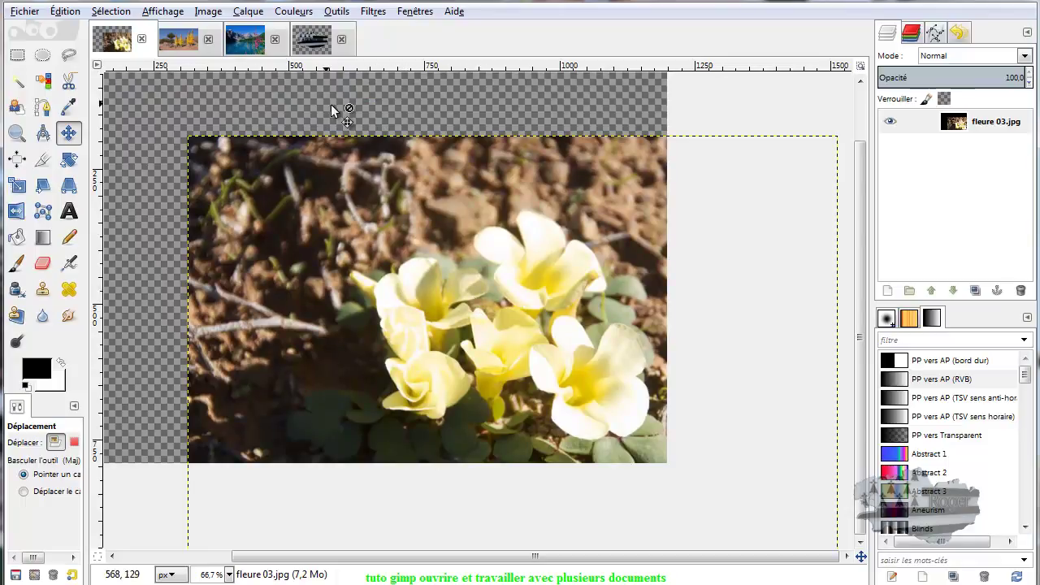
pyautogui.click(66, 11)
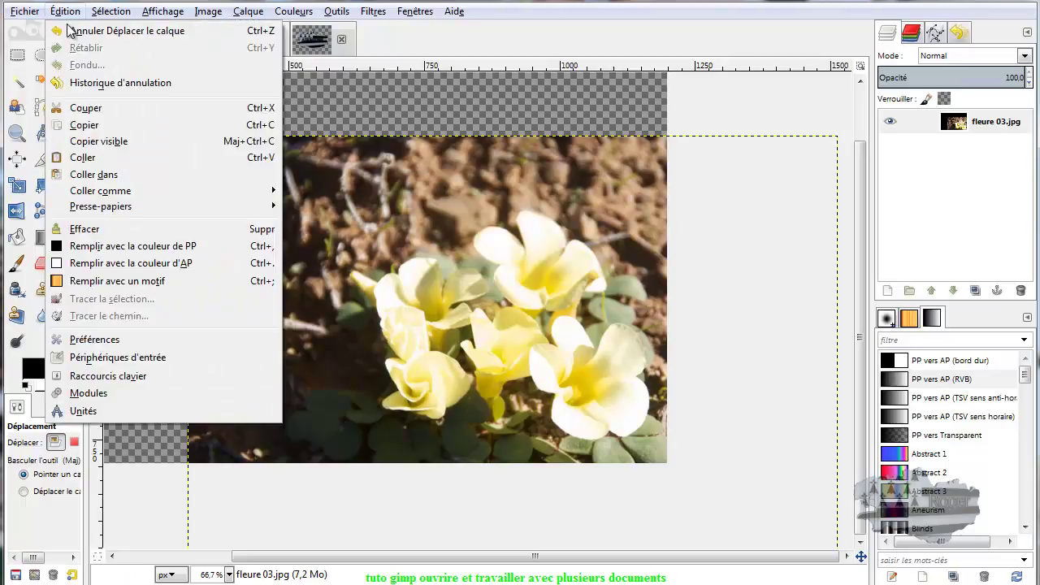
pyautogui.click(77, 32)
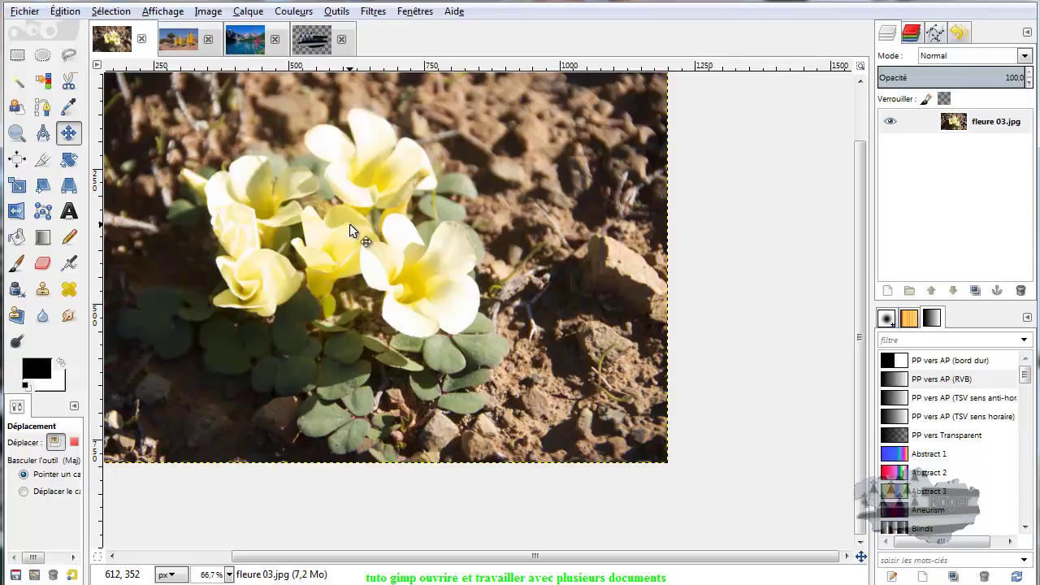
pyautogui.moveTo(349, 225)
pyautogui.mouseDown()
pyautogui.moveTo(511, 284)
pyautogui.moveTo(495, 282)
pyautogui.mouseUp()
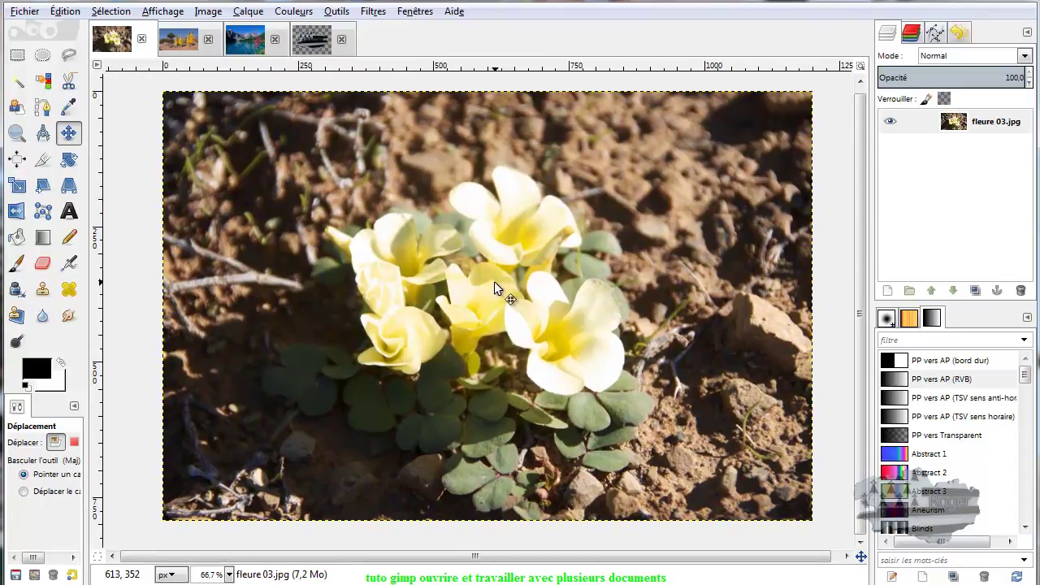
# Step: On the fleure 02 tab, drag its layer up and to the right
pyautogui.click(180, 47)
pyautogui.moveTo(467, 316)
pyautogui.mouseDown()
pyautogui.moveTo(412, 385)
pyautogui.moveTo(465, 319)
pyautogui.mouseUp()
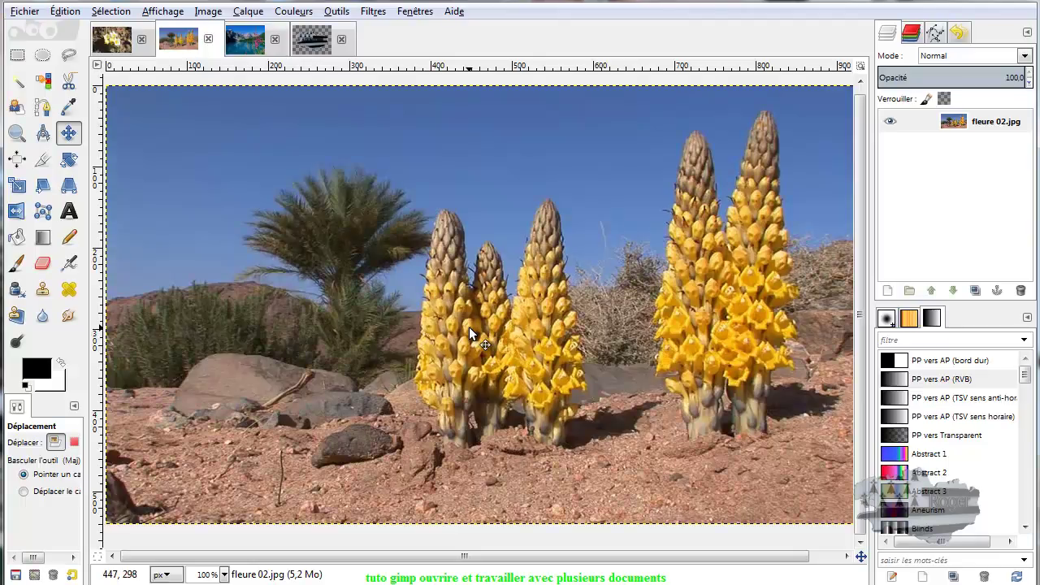
pyautogui.click(470, 334)
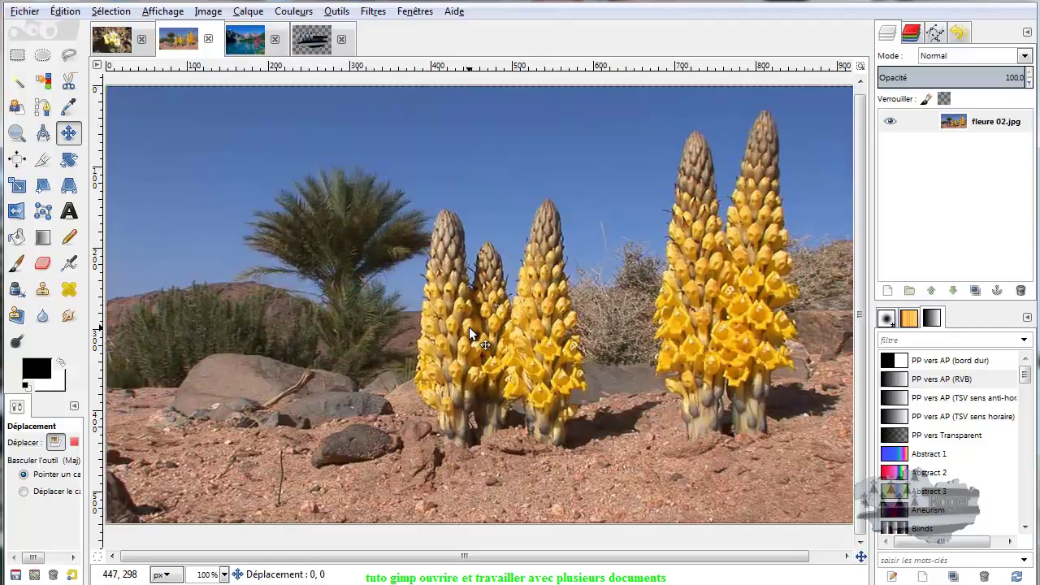
pyautogui.moveTo(470, 333); pyautogui.dragTo(504, 255)
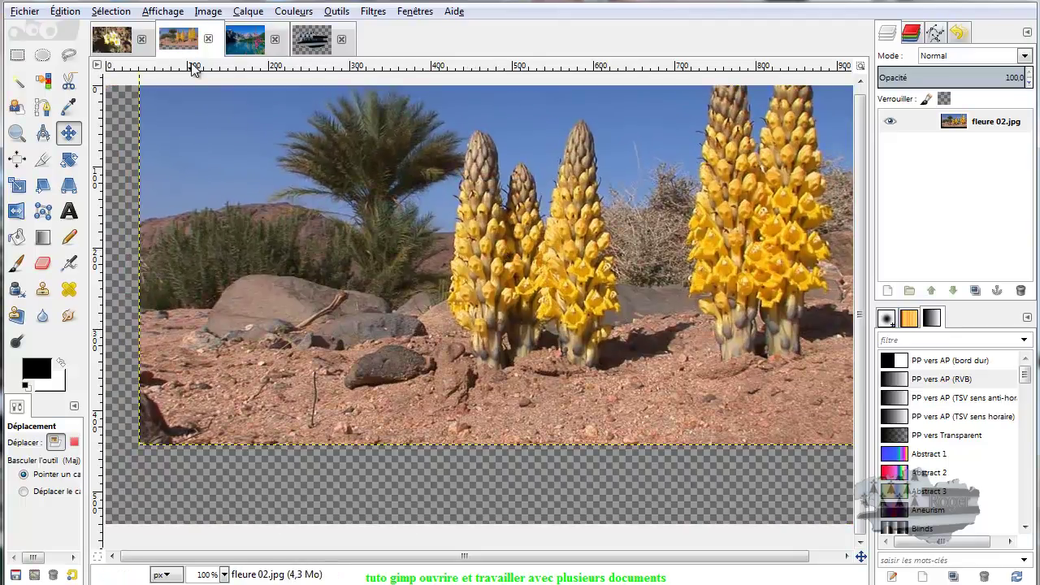
# Step: Undo the layer move, close the fourth image tab, and display fleure 03.jpg
pyautogui.click(65, 11)
pyautogui.click(82, 31)
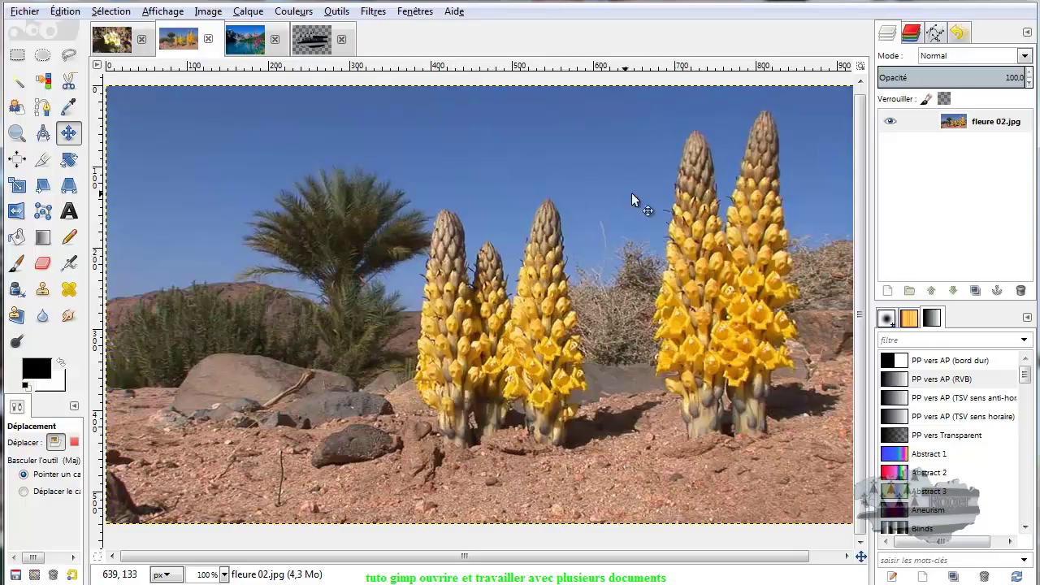
pyautogui.click(342, 43)
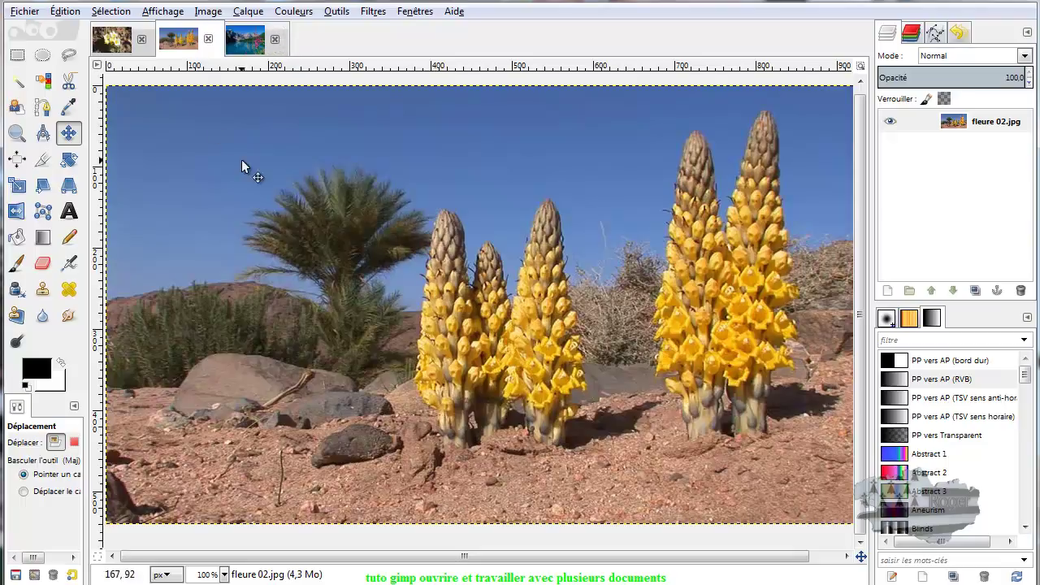
pyautogui.click(112, 41)
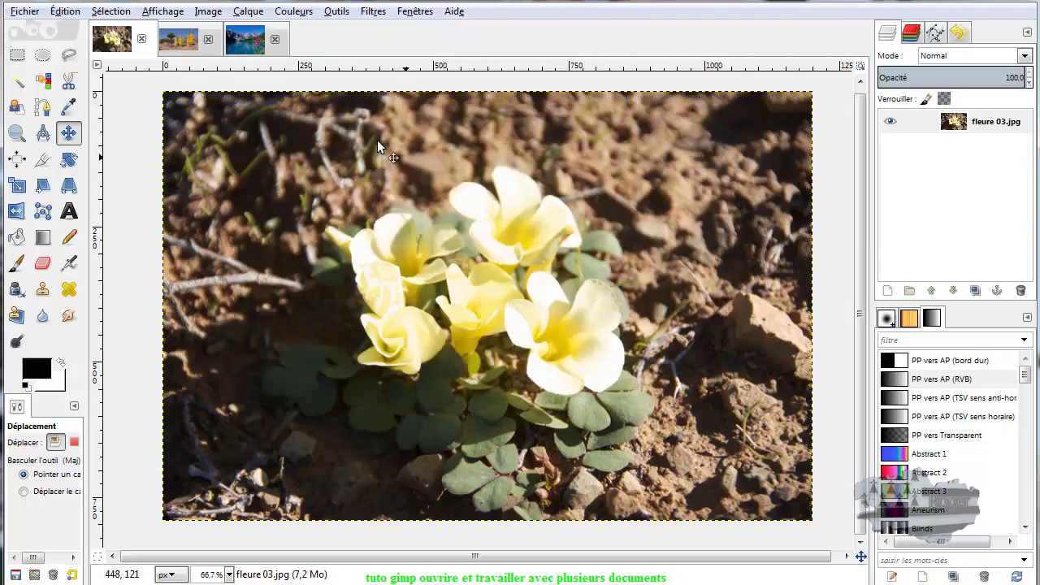
# Step: Add logo pouzolles.png as an RGB-converted layer on fleure 03.jpg and drag it up-left
pyautogui.click(25, 13)
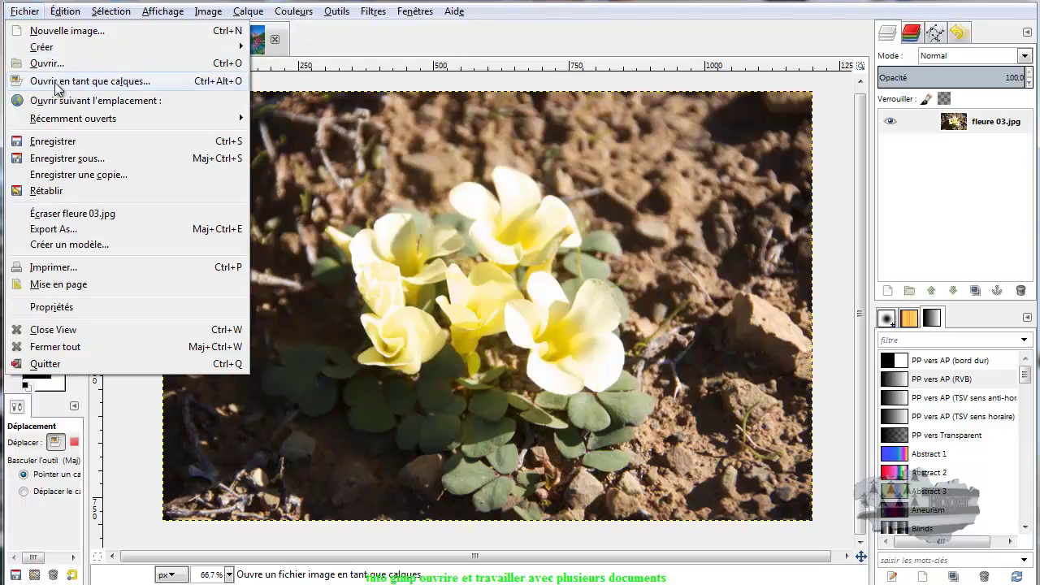
pyautogui.click(114, 84)
pyautogui.moveTo(386, 76); pyautogui.dragTo(340, 74)
pyautogui.click(237, 210)
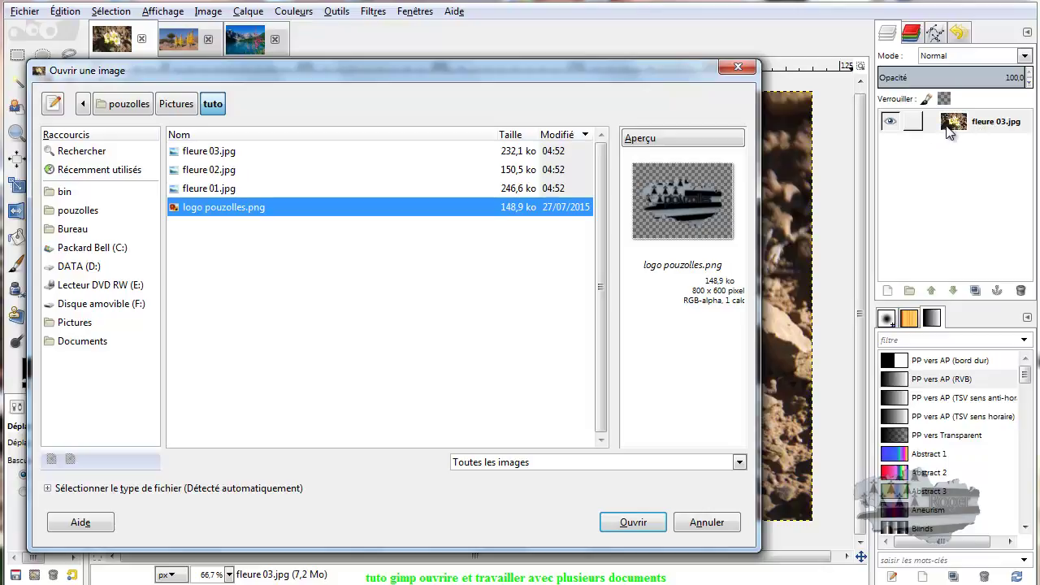
pyautogui.doubleClick(231, 207)
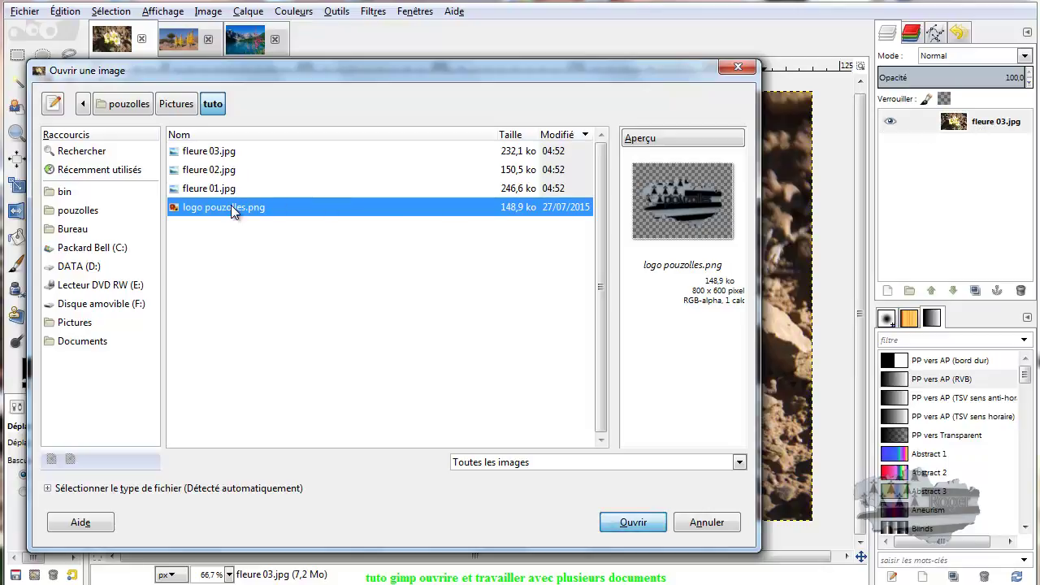
pyautogui.click(534, 473)
pyautogui.moveTo(537, 336)
pyautogui.mouseDown()
pyautogui.moveTo(511, 252)
pyautogui.moveTo(483, 262)
pyautogui.mouseUp()
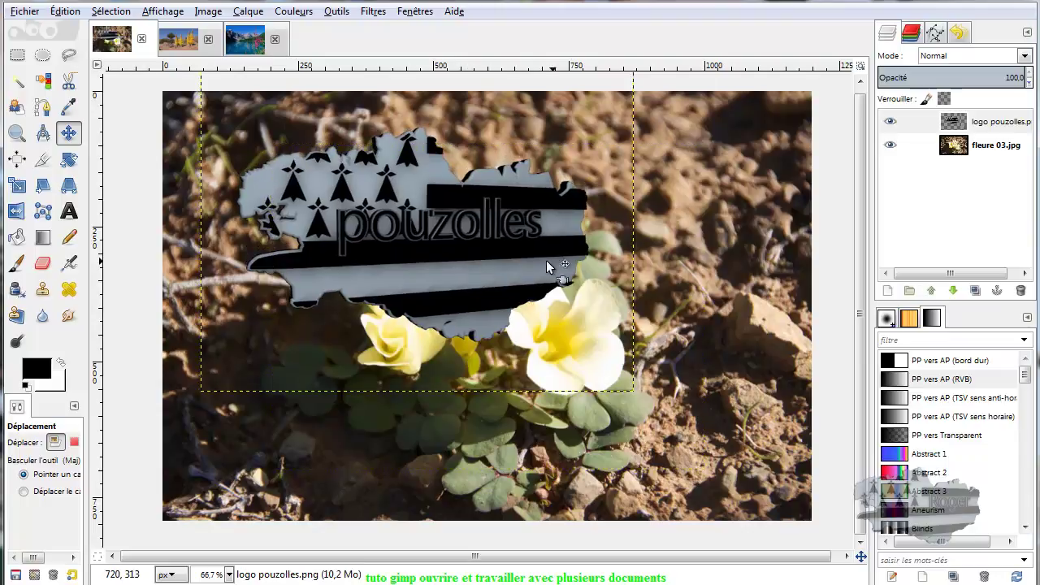
# Step: Nudge and toggle the logo layer's visibility, then delete it, leaving fleure 03.jpg active
pyautogui.moveTo(464, 264); pyautogui.dragTo(516, 317)
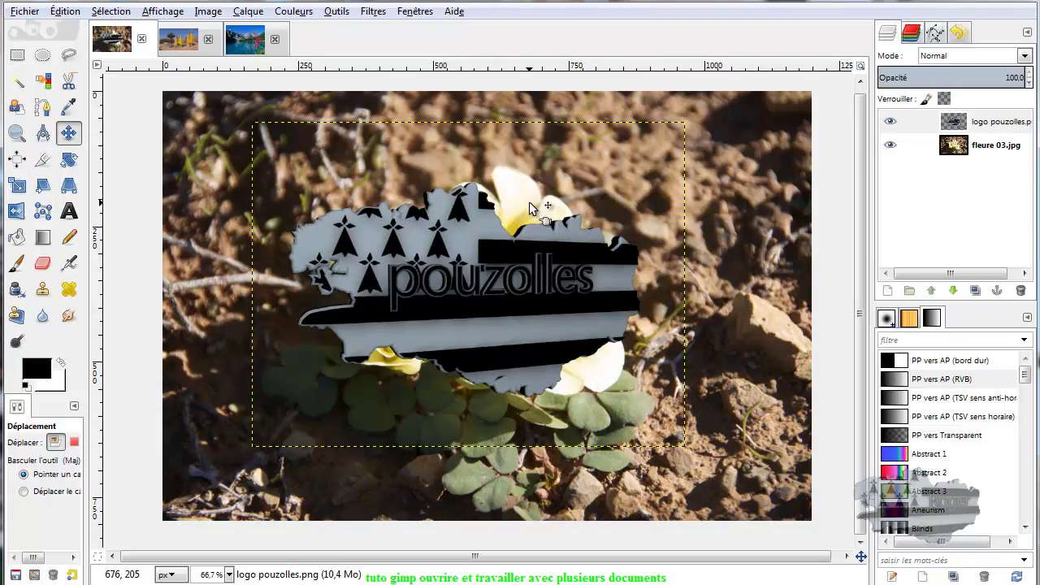
pyautogui.click(891, 122)
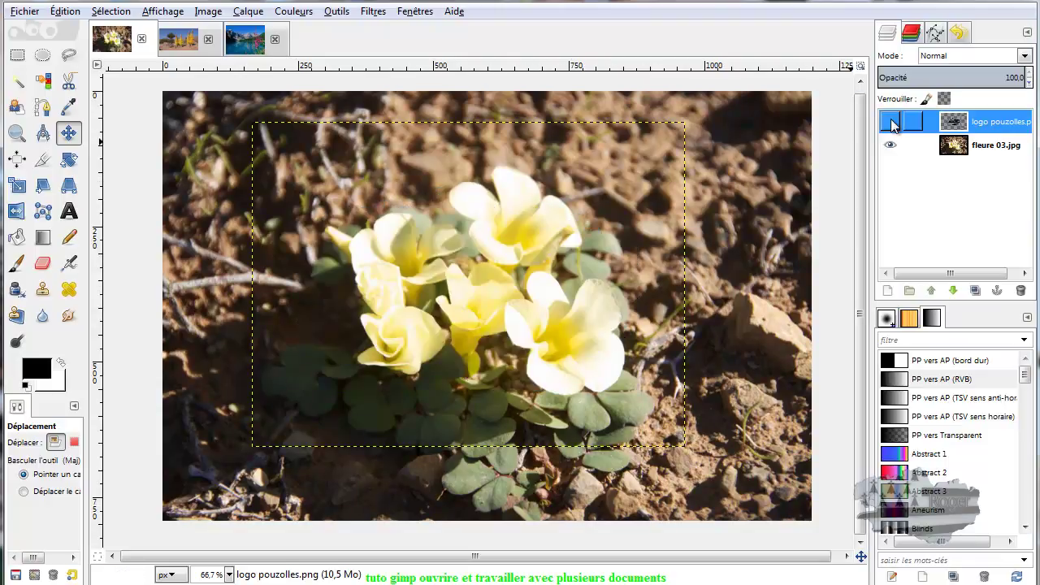
pyautogui.click(891, 122)
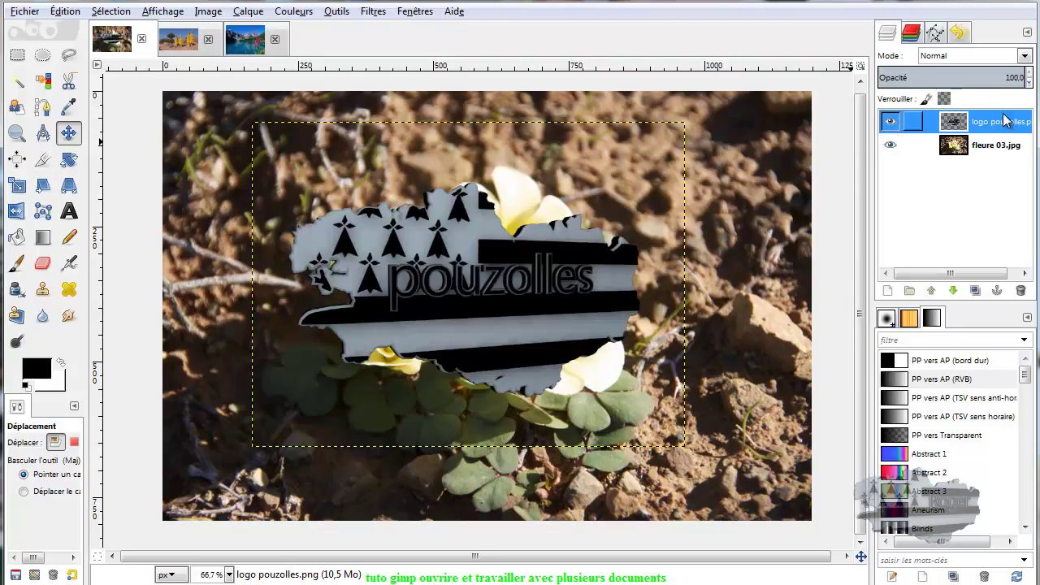
pyautogui.click(1021, 291)
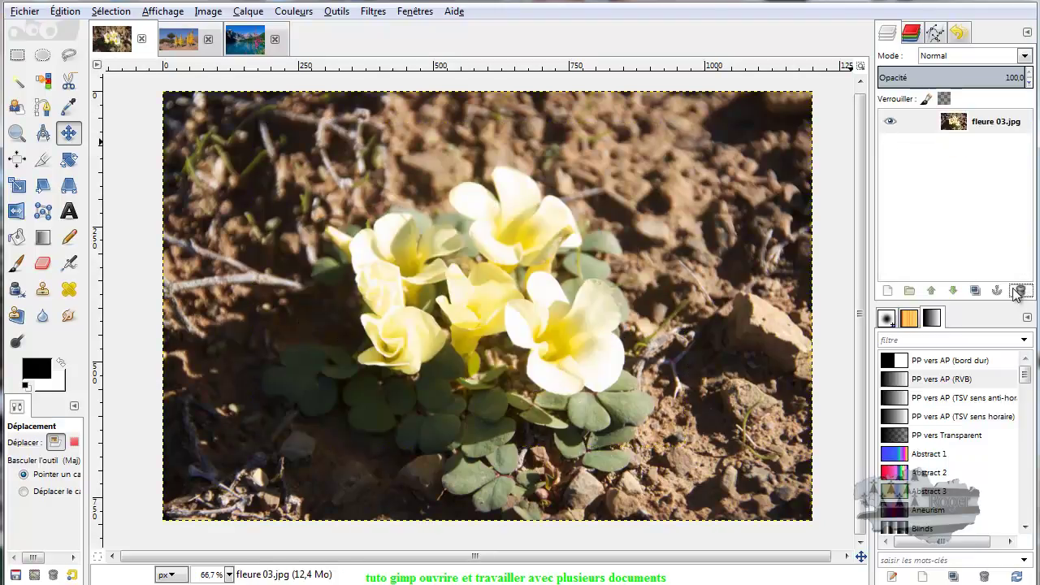
pyautogui.click(967, 132)
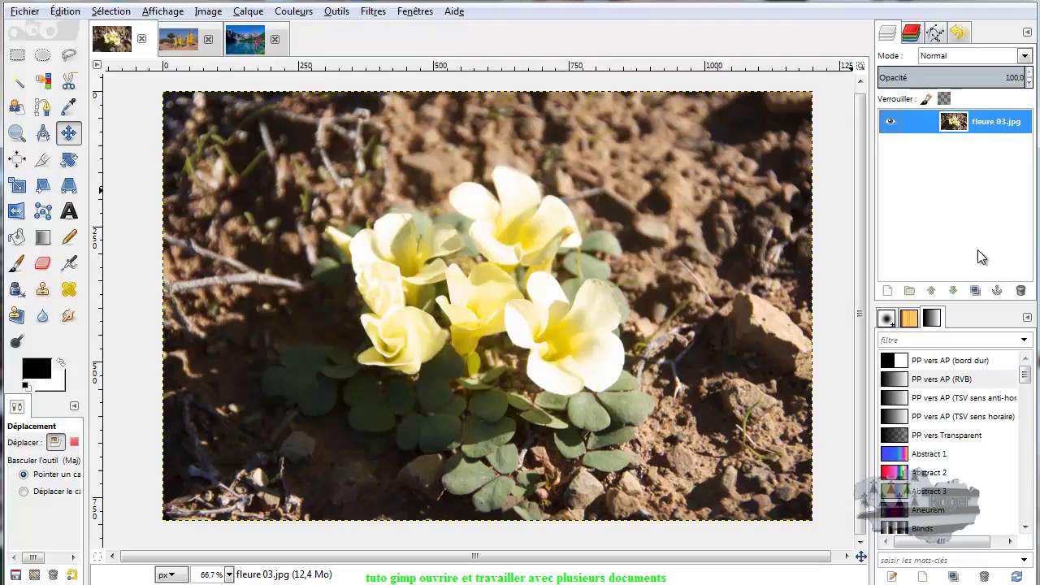
# Step: Open logo pouzolles.png as a separate RGB-converted image, then return to fleure 03.jpg
pyautogui.click(29, 15)
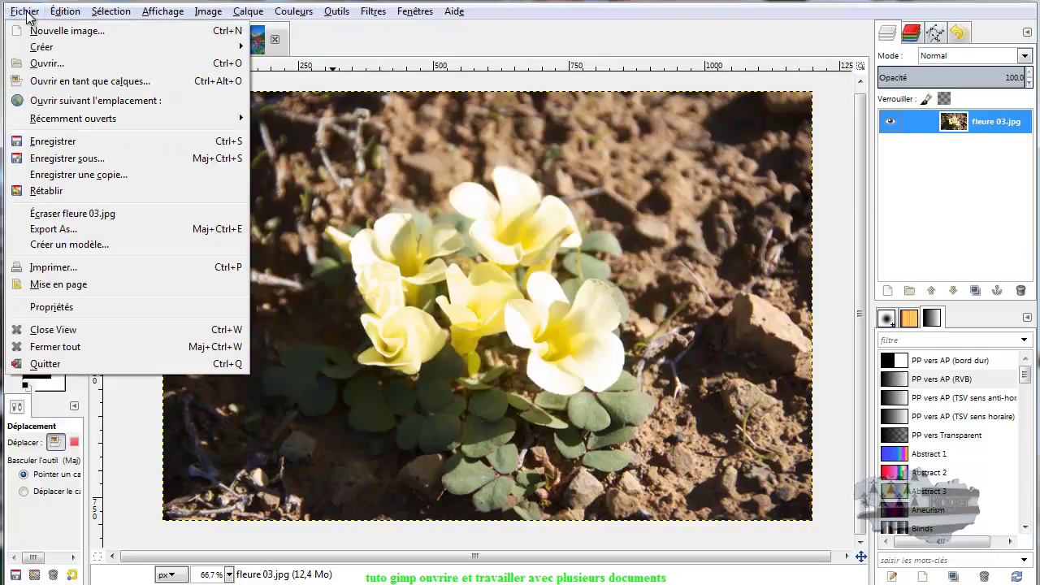
pyautogui.click(47, 65)
pyautogui.doubleClick(221, 210)
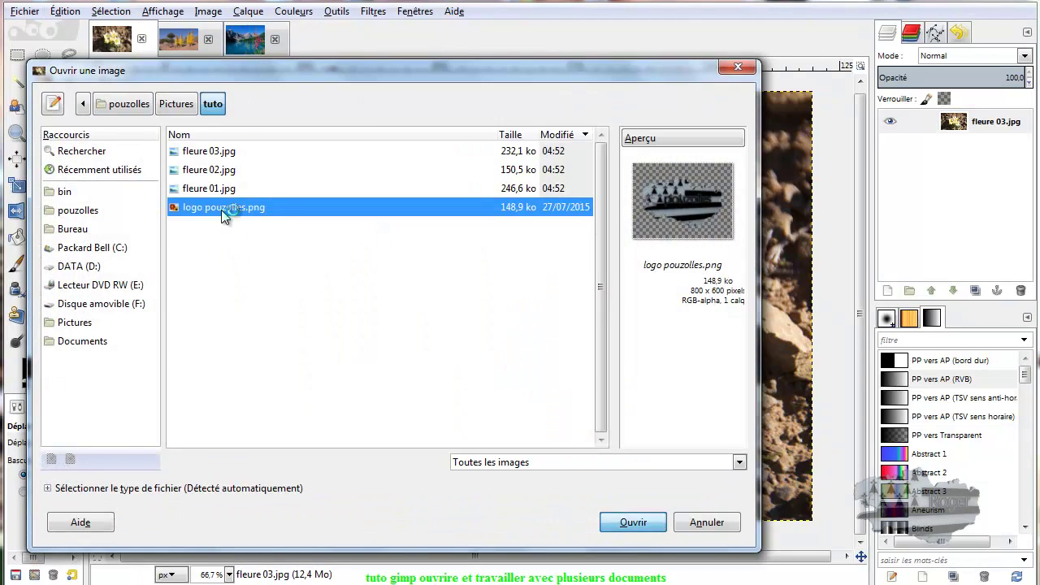
pyautogui.click(560, 479)
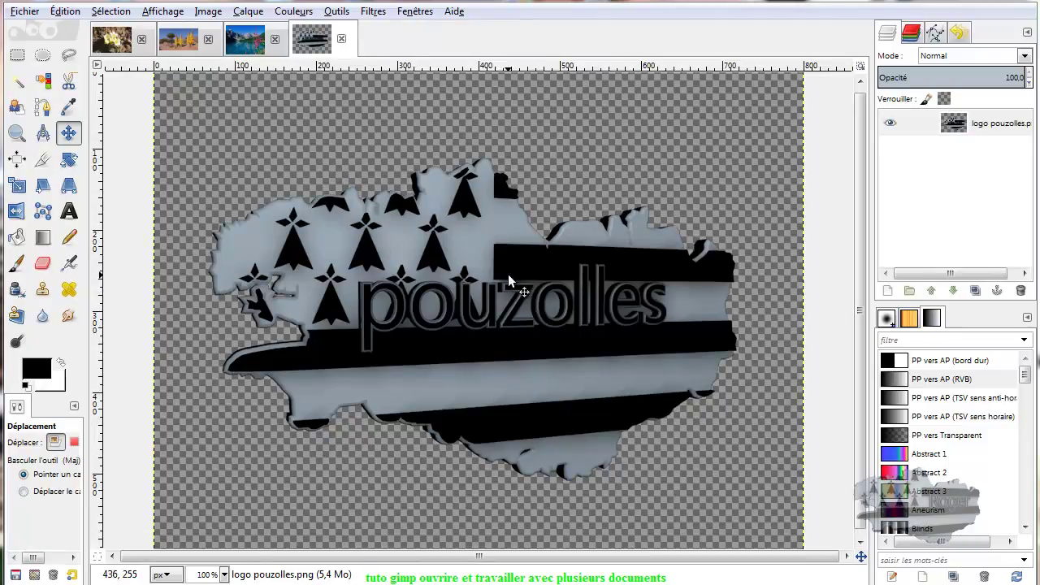
pyautogui.click(112, 41)
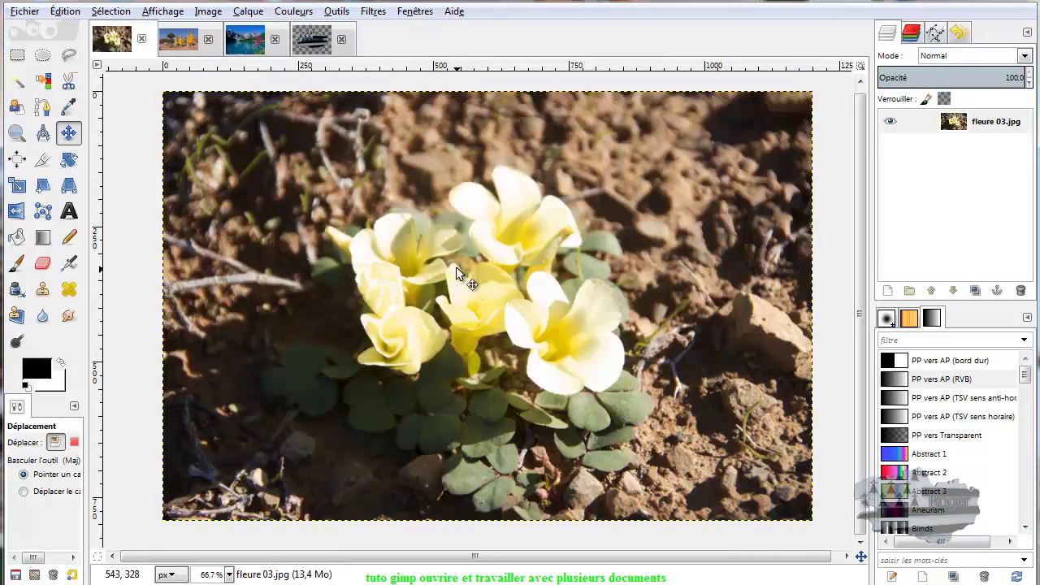
pyautogui.click(310, 46)
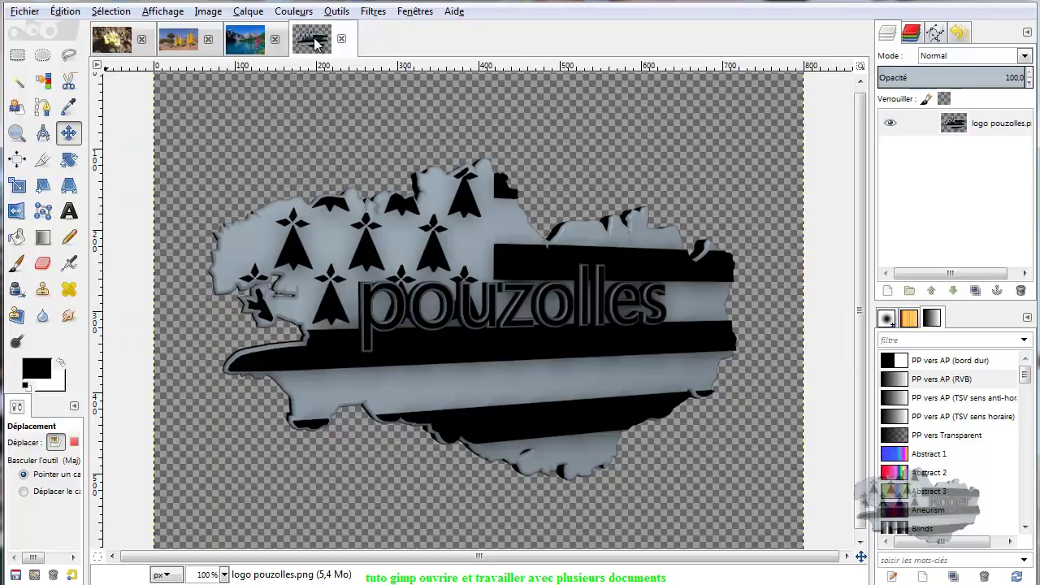
pyautogui.click(316, 43)
pyautogui.moveTo(316, 45)
pyautogui.mouseDown()
pyautogui.moveTo(218, 66)
pyautogui.moveTo(147, 63)
pyautogui.mouseUp()
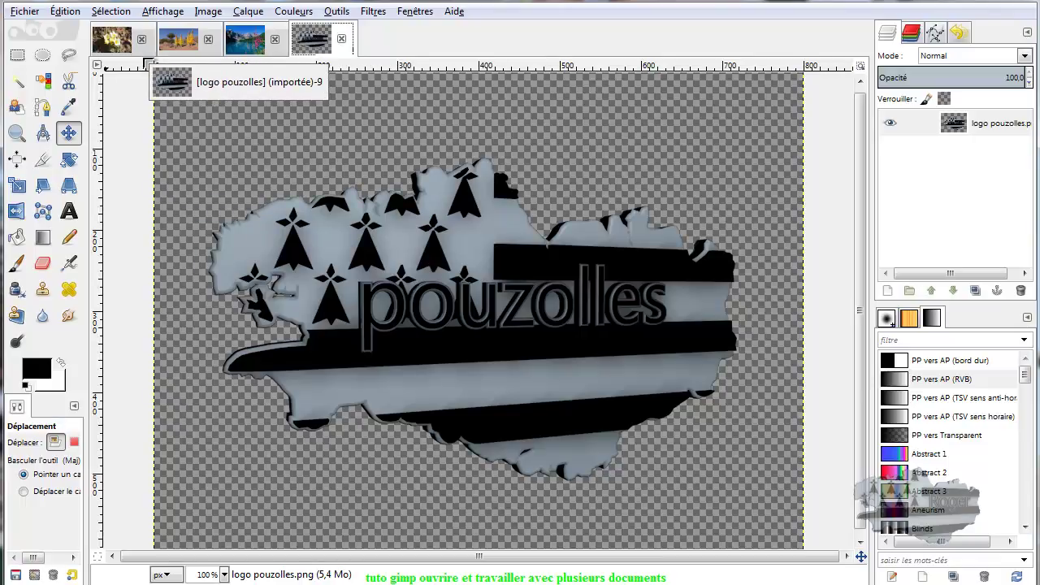
pyautogui.moveTo(147, 62)
pyautogui.mouseDown()
pyautogui.moveTo(108, 38)
pyautogui.moveTo(330, 51)
pyautogui.moveTo(158, 60)
pyautogui.moveTo(126, 39)
pyautogui.moveTo(309, 49)
pyautogui.moveTo(138, 52)
pyautogui.moveTo(121, 37)
pyautogui.mouseUp()
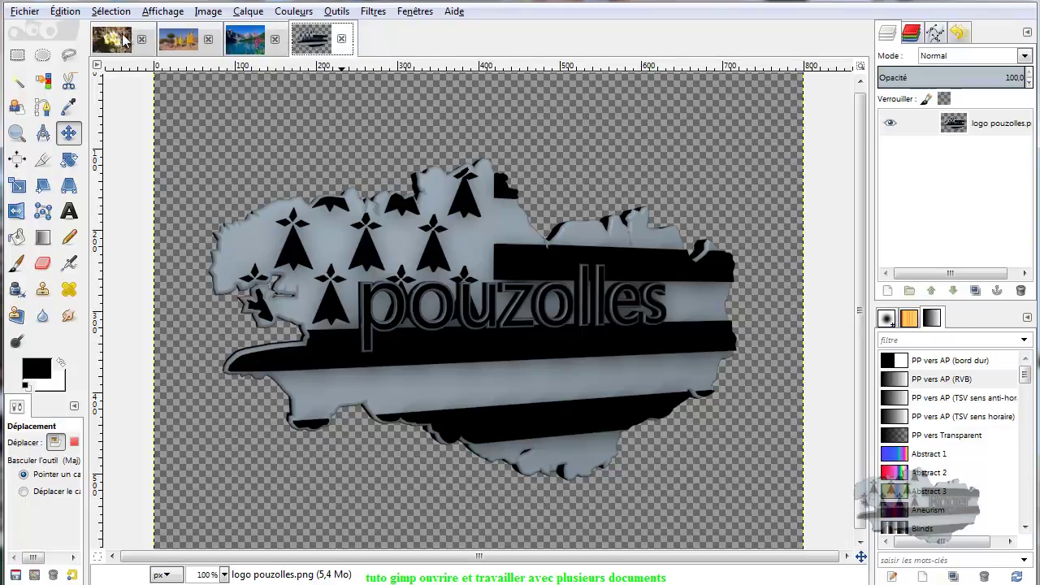
pyautogui.click(118, 38)
pyautogui.click(311, 49)
pyautogui.moveTo(312, 45); pyautogui.dragTo(114, 40)
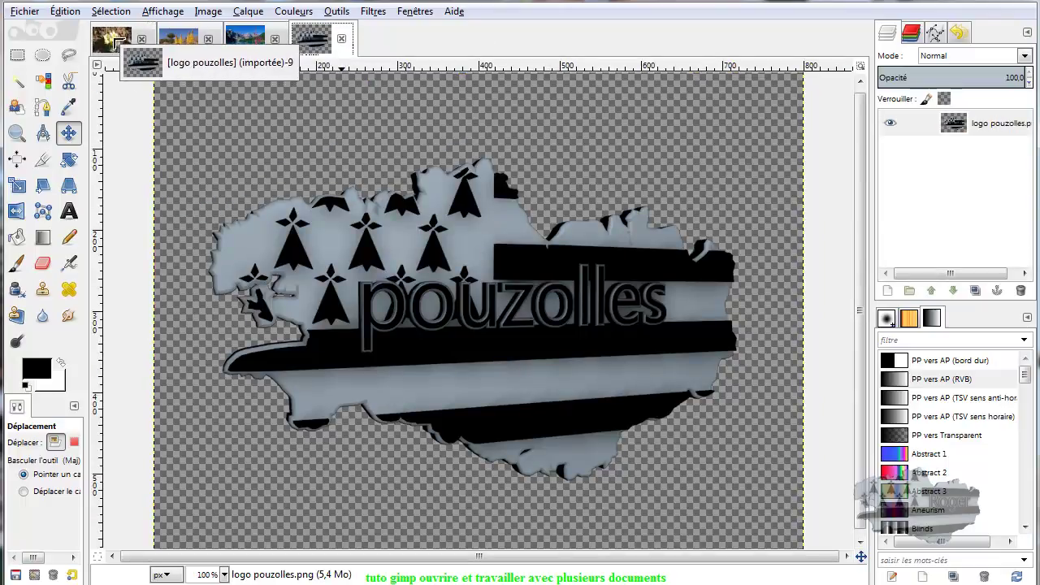
pyautogui.moveTo(115, 39); pyautogui.dragTo(261, 43)
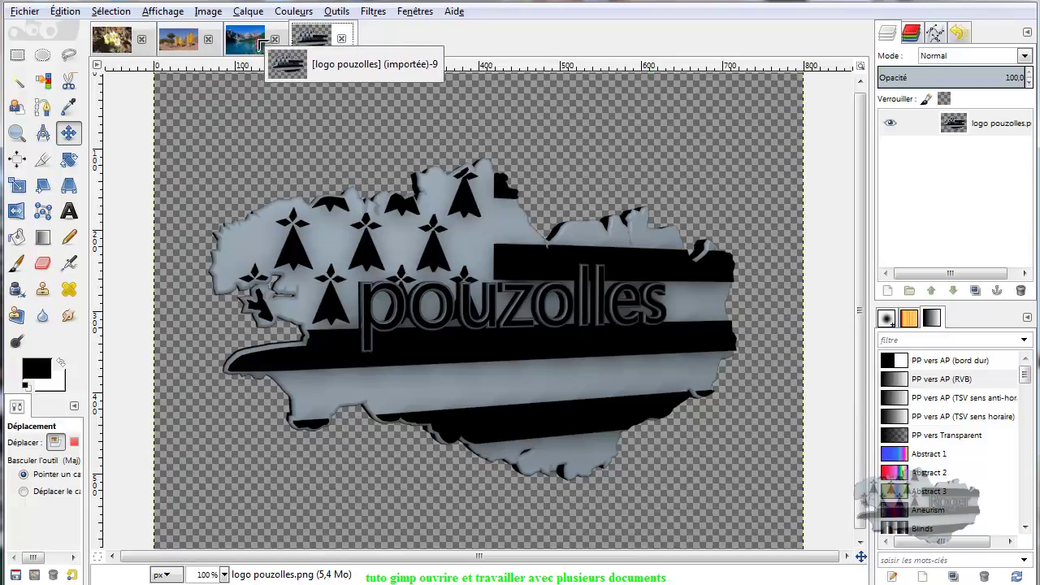
pyautogui.moveTo(261, 43); pyautogui.dragTo(314, 40)
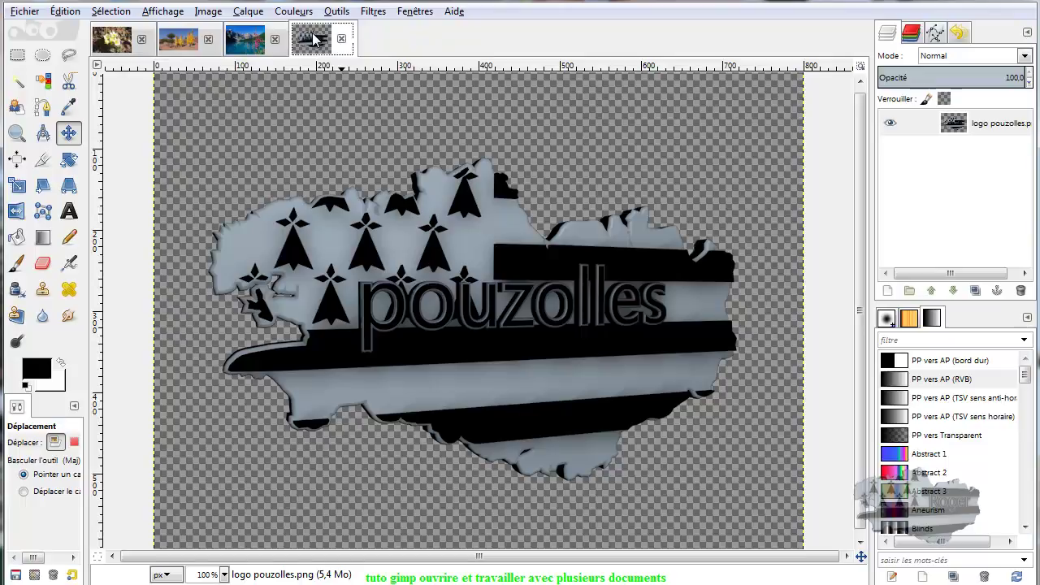
pyautogui.moveTo(116, 41); pyautogui.dragTo(279, 41)
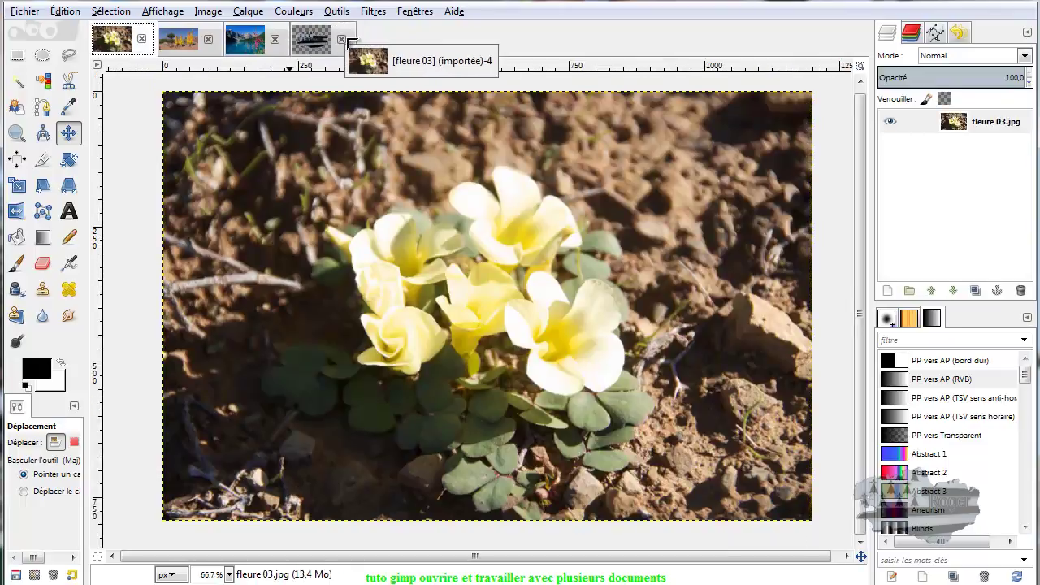
pyautogui.moveTo(111, 42)
pyautogui.mouseDown()
pyautogui.moveTo(315, 40)
pyautogui.moveTo(321, 123)
pyautogui.mouseUp()
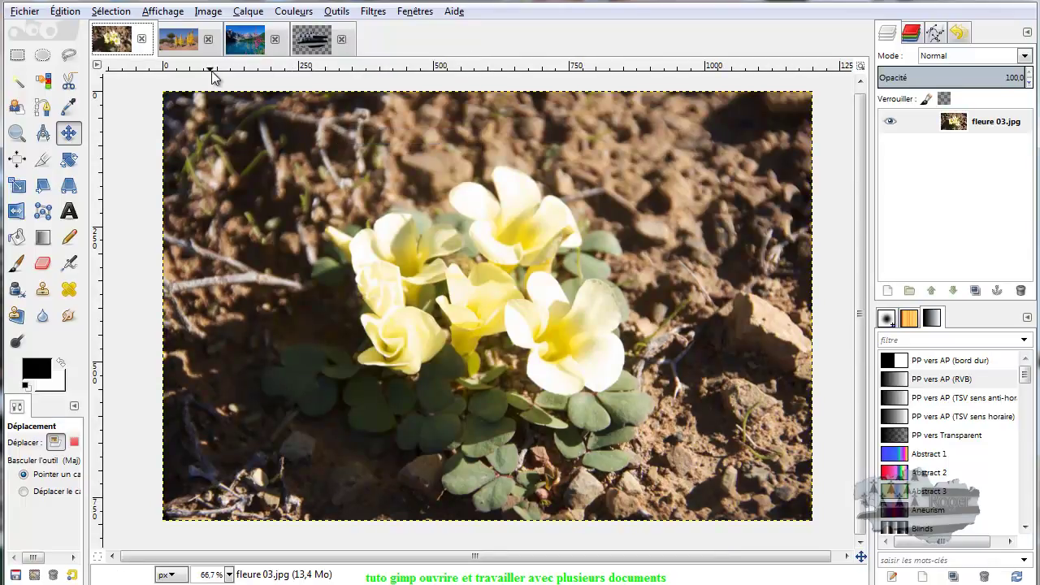
pyautogui.click(18, 55)
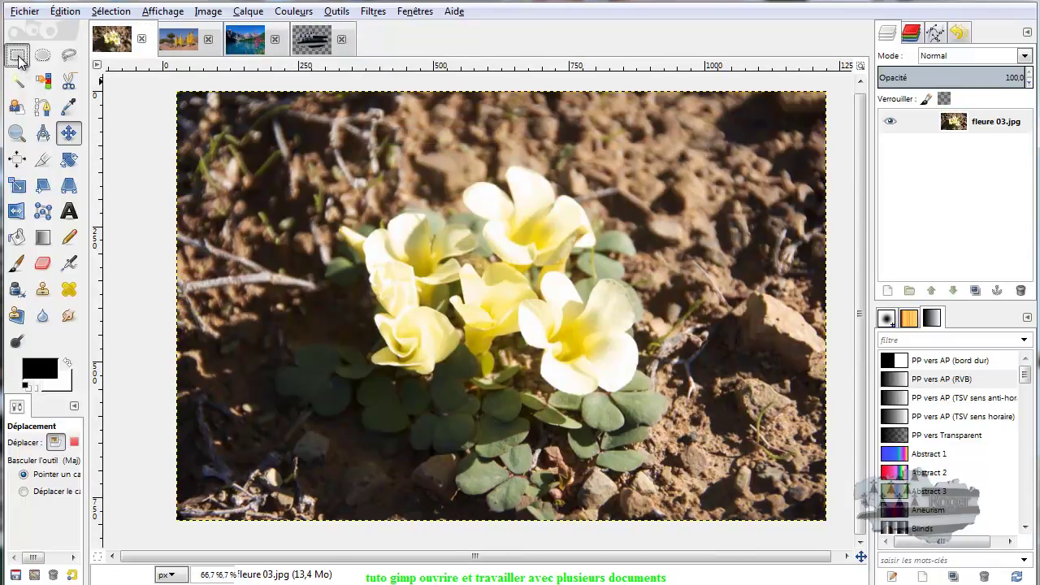
pyautogui.moveTo(135, 41); pyautogui.dragTo(333, 94)
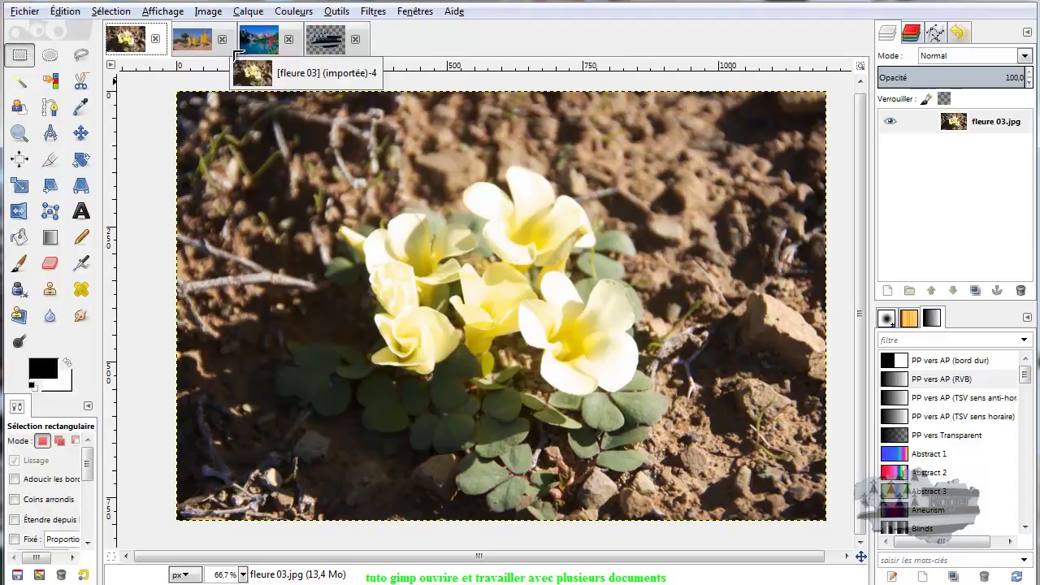
pyautogui.moveTo(334, 93); pyautogui.dragTo(312, 163)
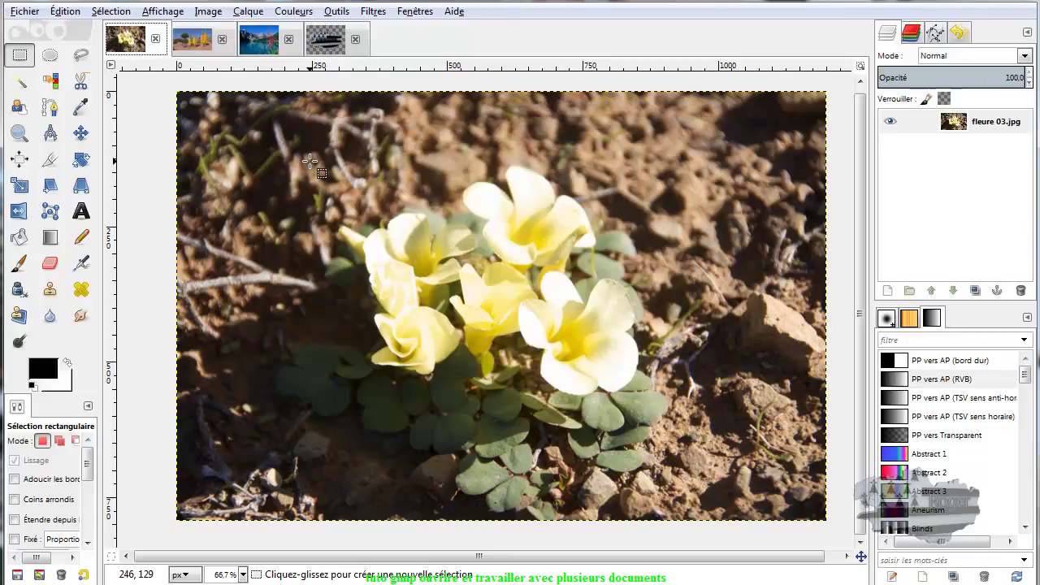
pyautogui.moveTo(330, 41)
pyautogui.mouseDown()
pyautogui.moveTo(346, 128)
pyautogui.moveTo(125, 38)
pyautogui.mouseUp()
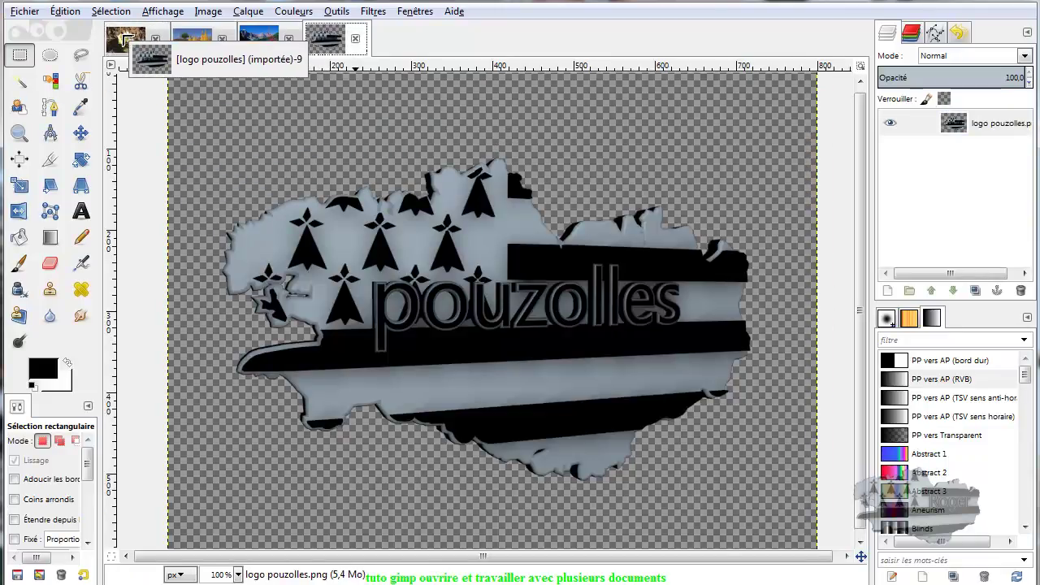
pyautogui.moveTo(125, 38); pyautogui.dragTo(260, 47)
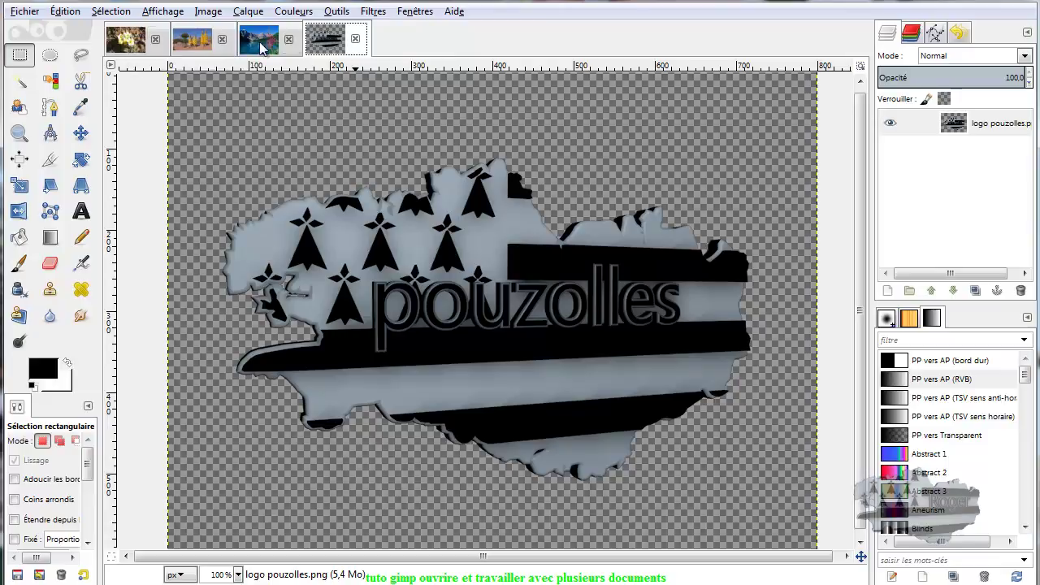
pyautogui.moveTo(325, 41); pyautogui.dragTo(127, 43)
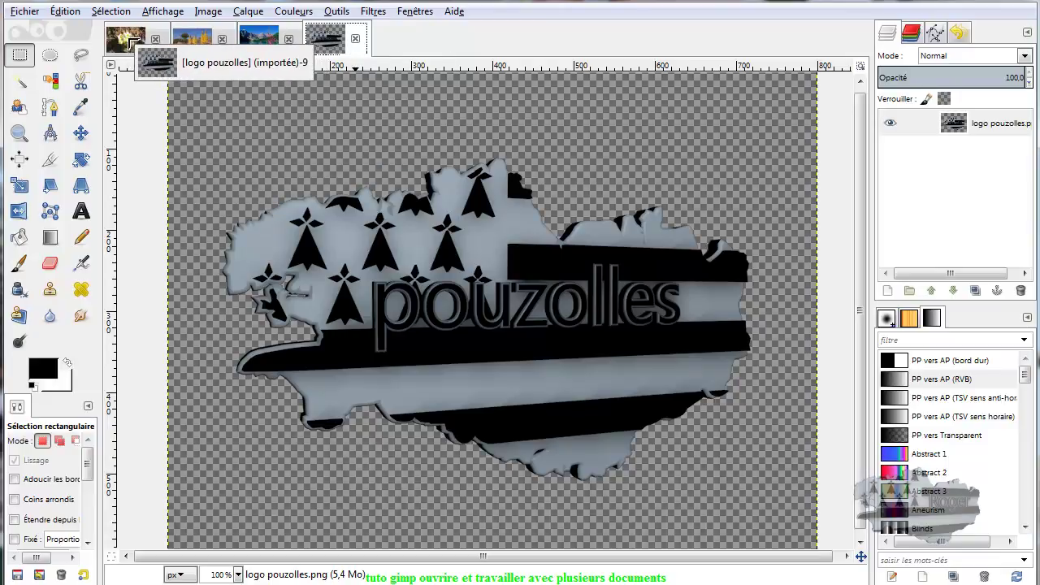
pyautogui.moveTo(325, 41); pyautogui.dragTo(132, 41)
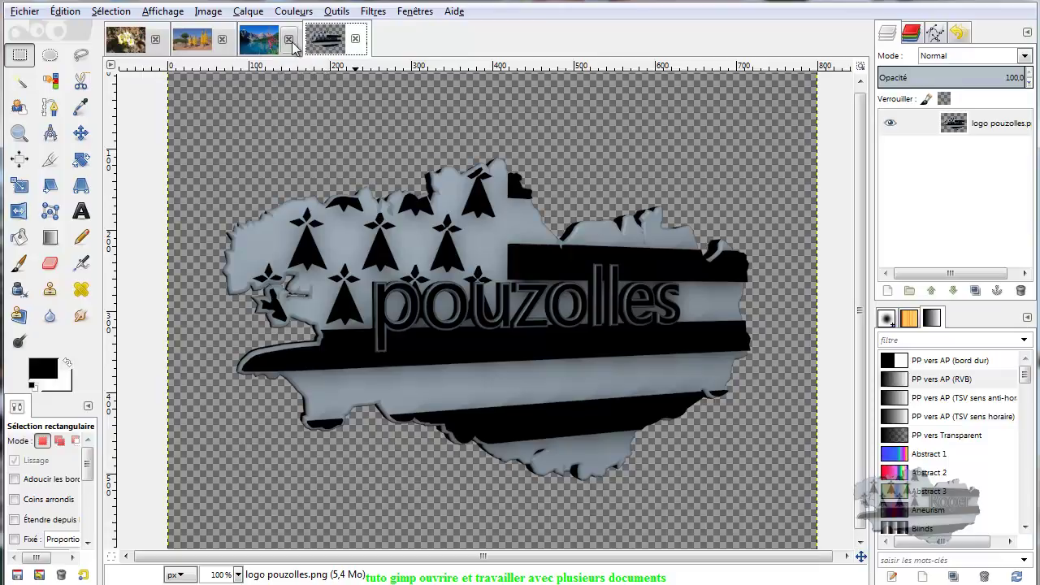
pyautogui.moveTo(325, 41)
pyautogui.mouseDown()
pyautogui.moveTo(128, 44)
pyautogui.moveTo(317, 55)
pyautogui.moveTo(358, 167)
pyautogui.mouseUp()
# Step: Close the pouzolles logo, fleure 01 and fleure 02 image tabs
pyautogui.rightClick(331, 148)
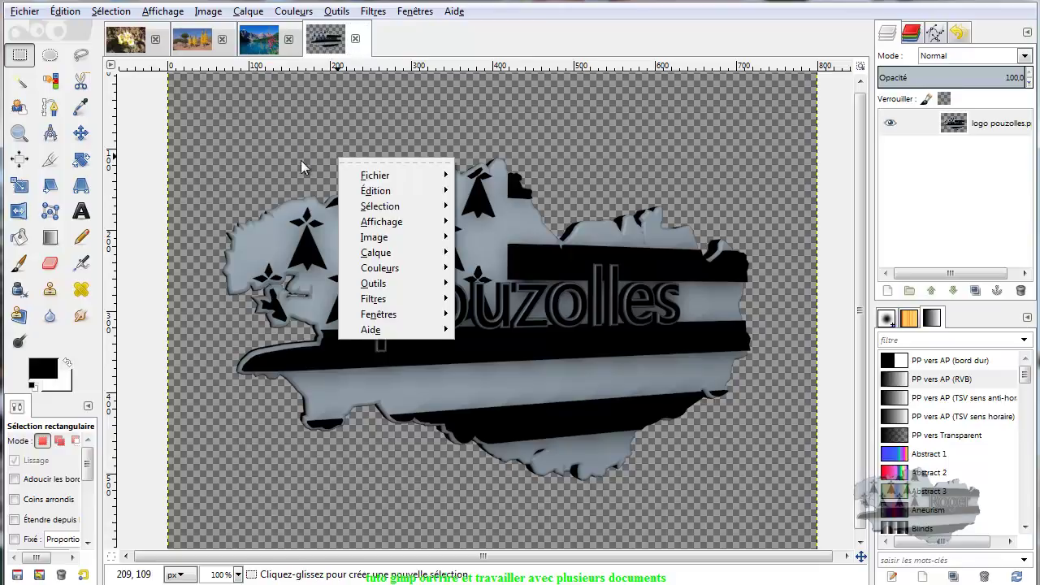
pyautogui.click(327, 47)
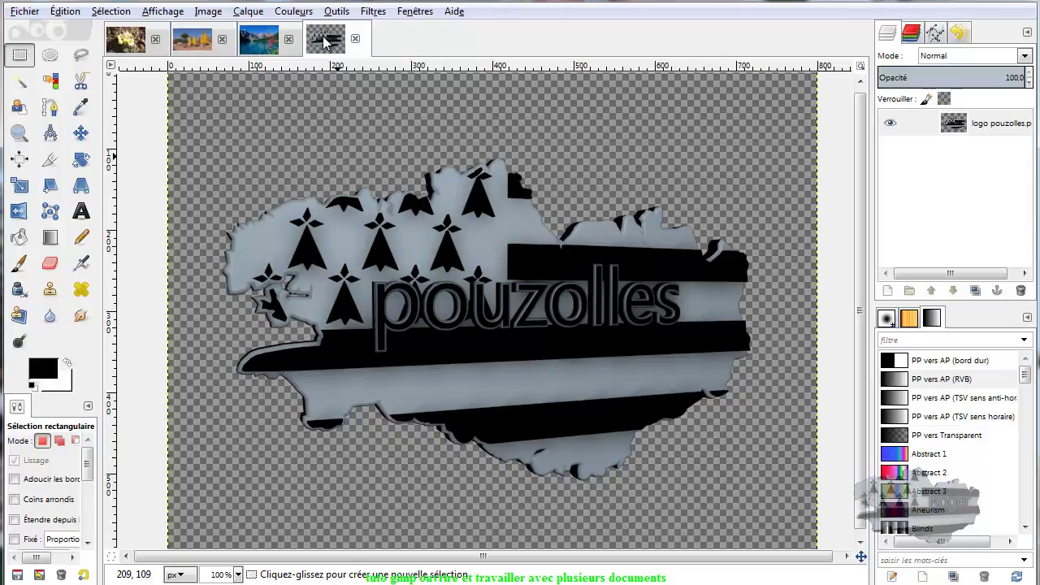
pyautogui.click(355, 38)
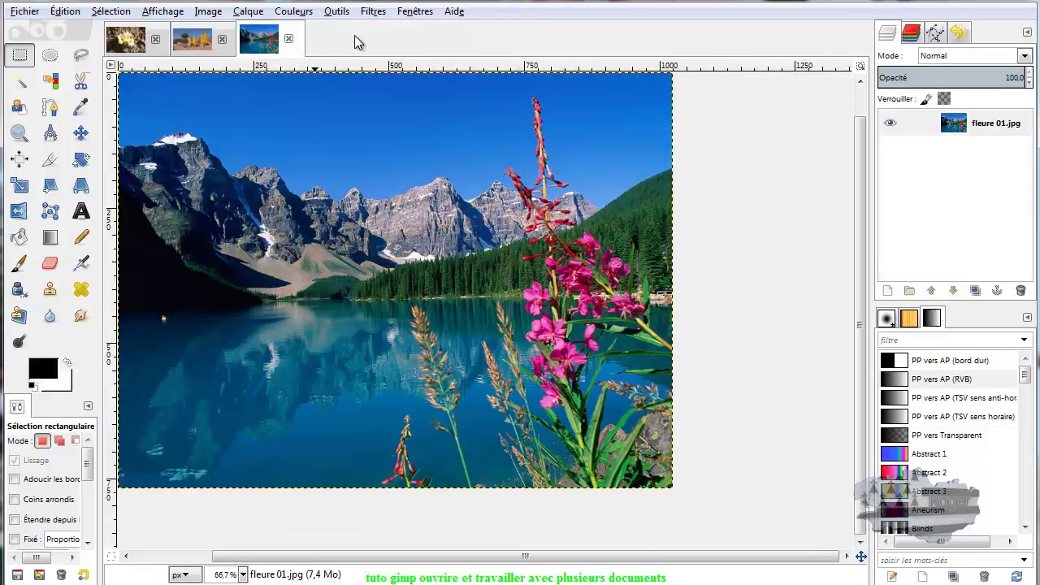
pyautogui.click(289, 39)
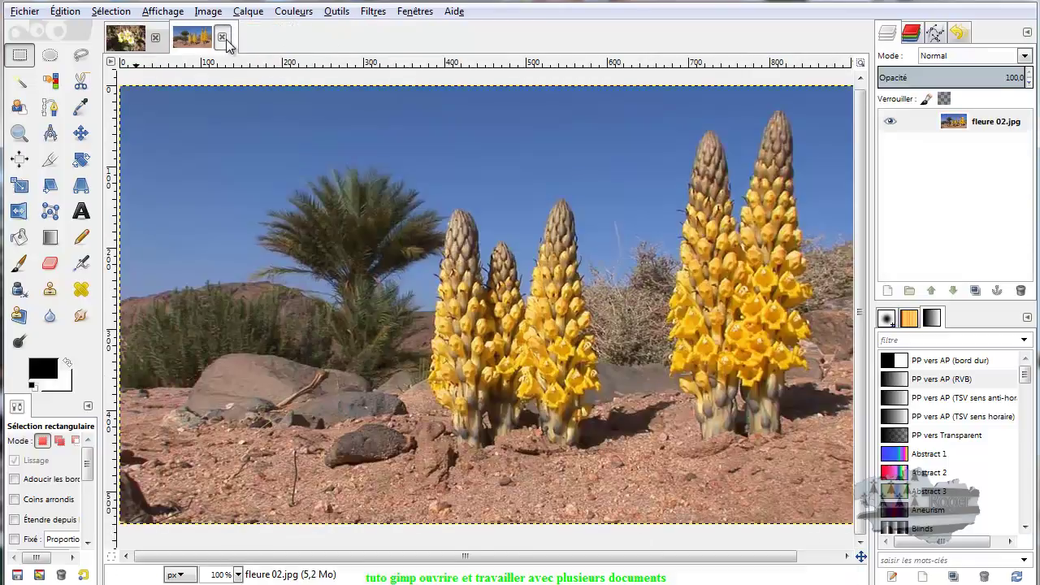
pyautogui.click(222, 38)
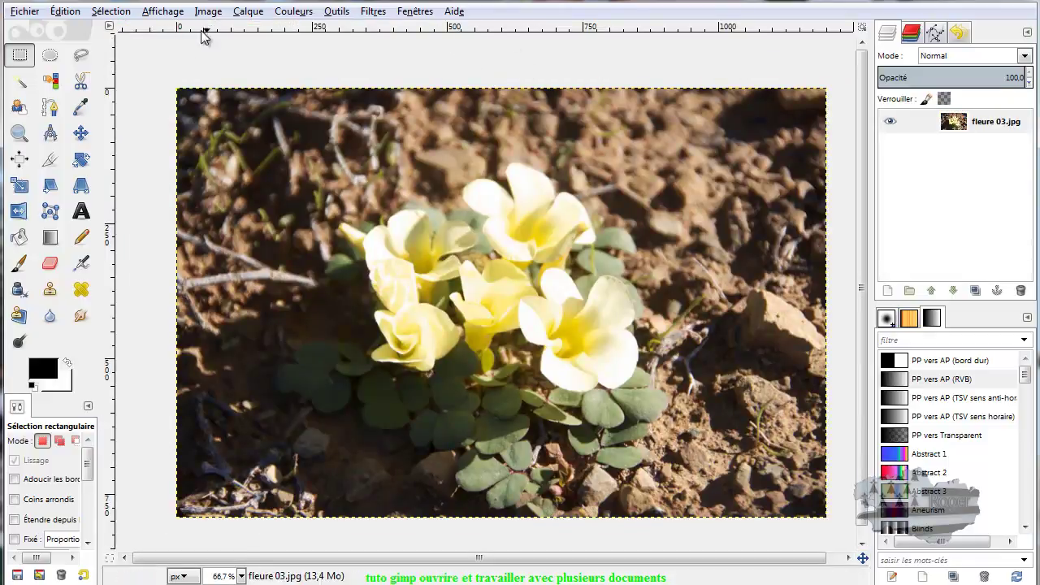
# Step: Close the remaining fleure 03 image, discarding its unsaved changes
pyautogui.click(25, 13)
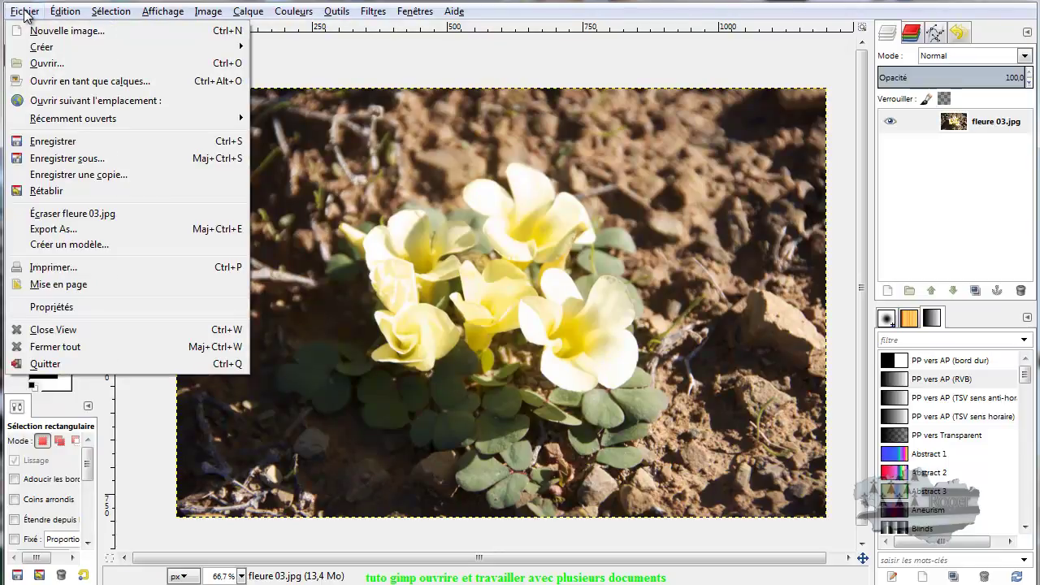
pyautogui.click(61, 330)
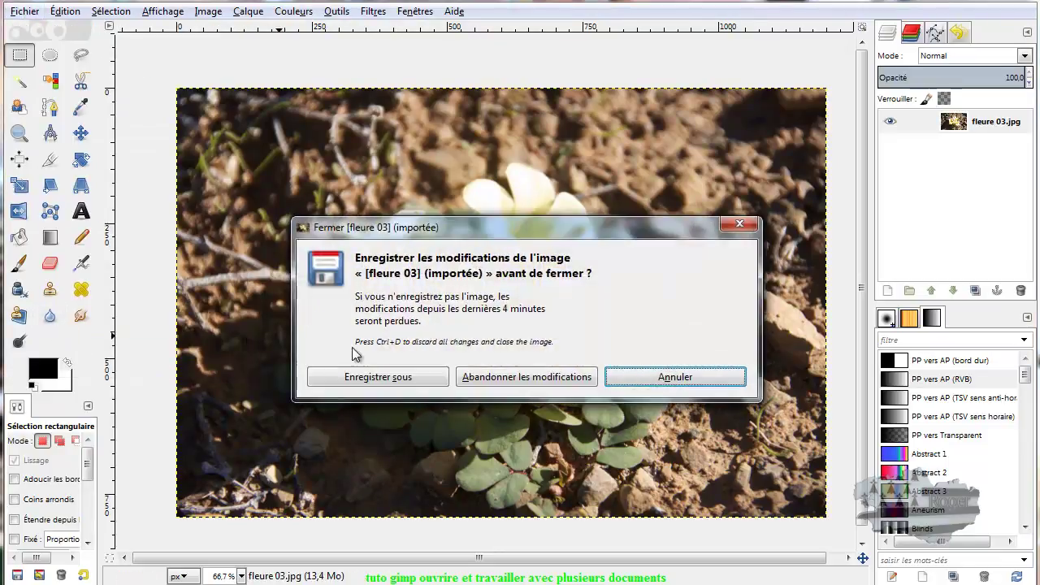
pyautogui.click(543, 377)
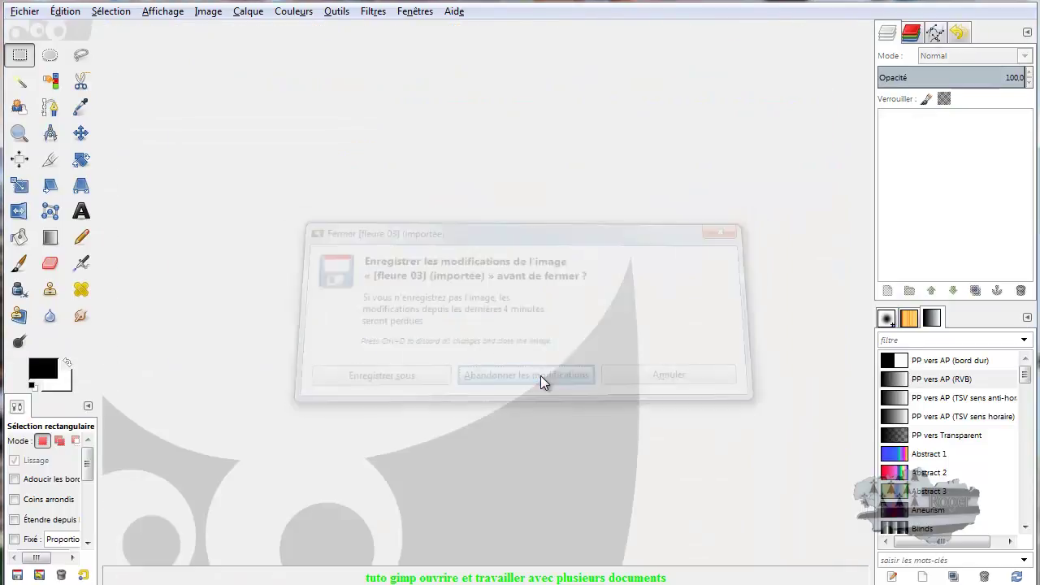
# Step: Reopen fleure 01, 02, 03 and logo pouzolles.png together, converting the logo to RGB
pyautogui.click(15, 16)
pyautogui.click(49, 63)
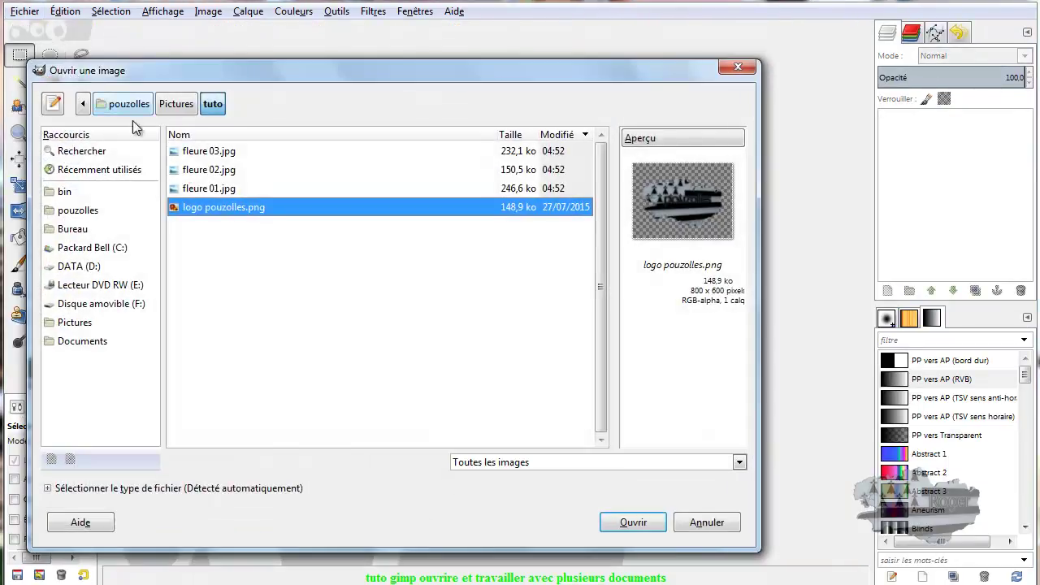
pyautogui.keyDown('shift'); pyautogui.click(190, 156); pyautogui.keyUp('shift')
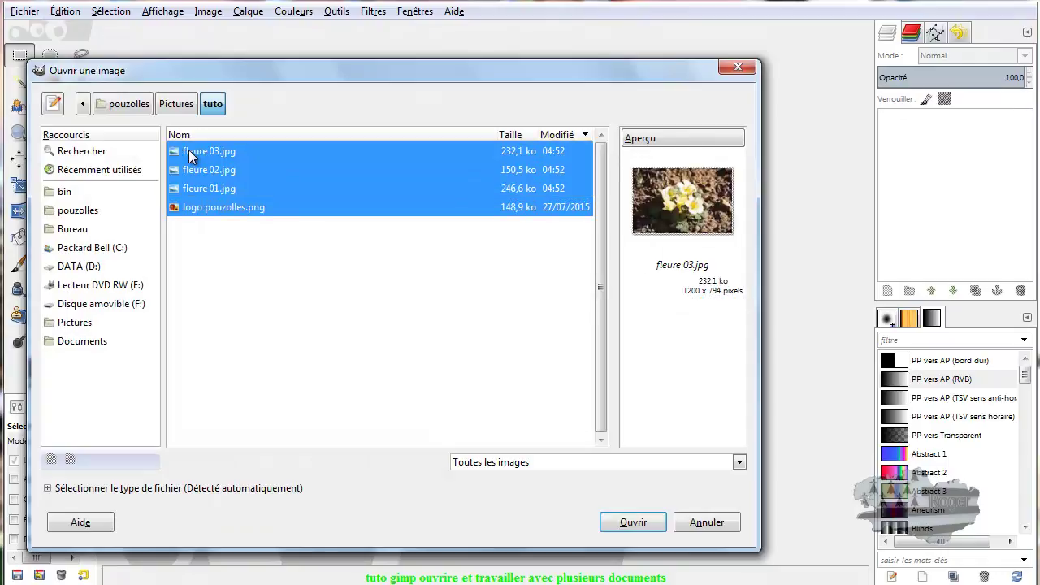
pyautogui.click(640, 518)
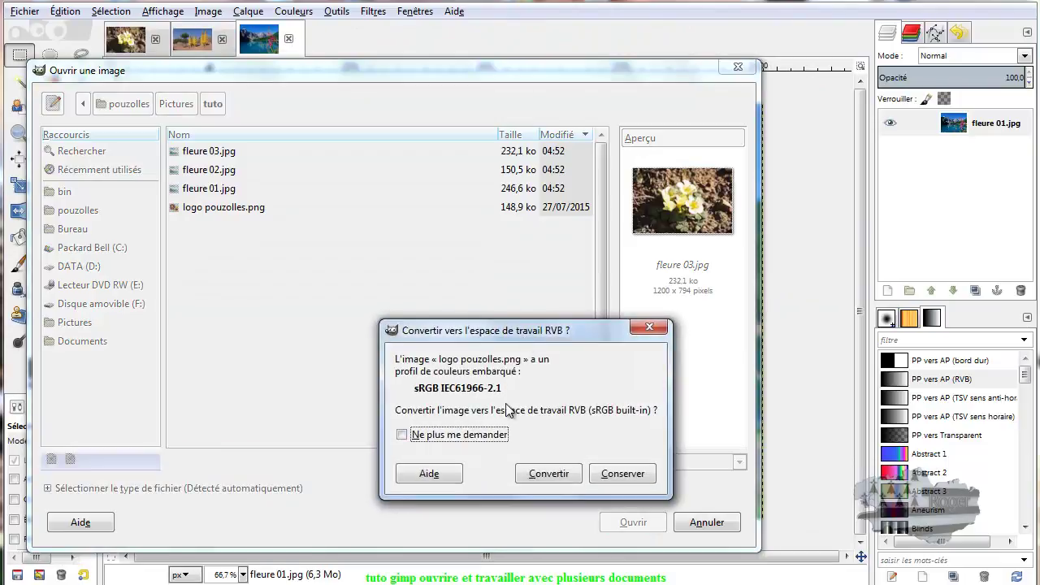
pyautogui.click(557, 472)
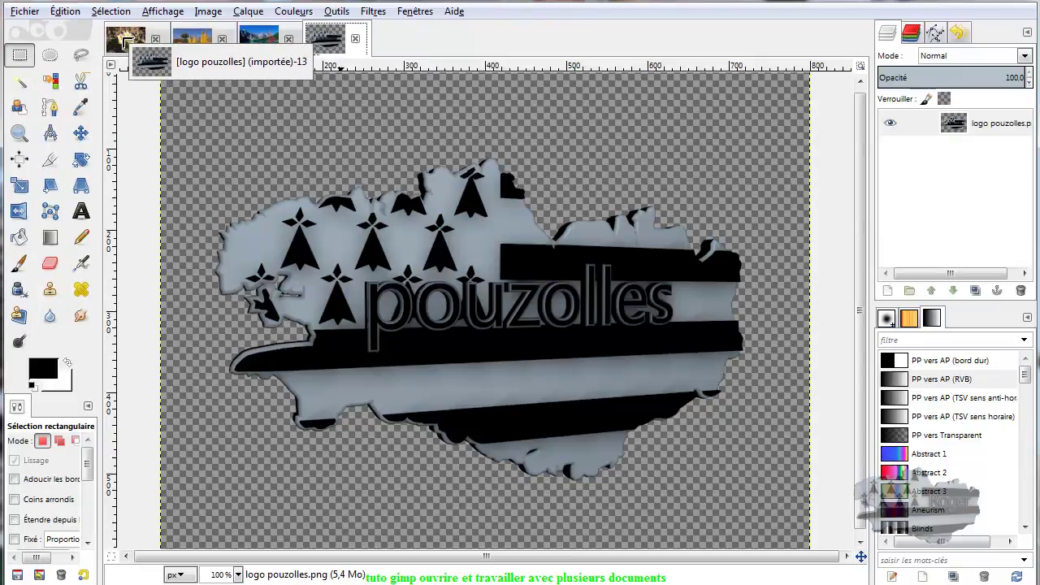
# Step: Try dragging the logo image tab onto a photo, selecting the Move tool along the way
pyautogui.moveTo(126, 41); pyautogui.dragTo(251, 180)
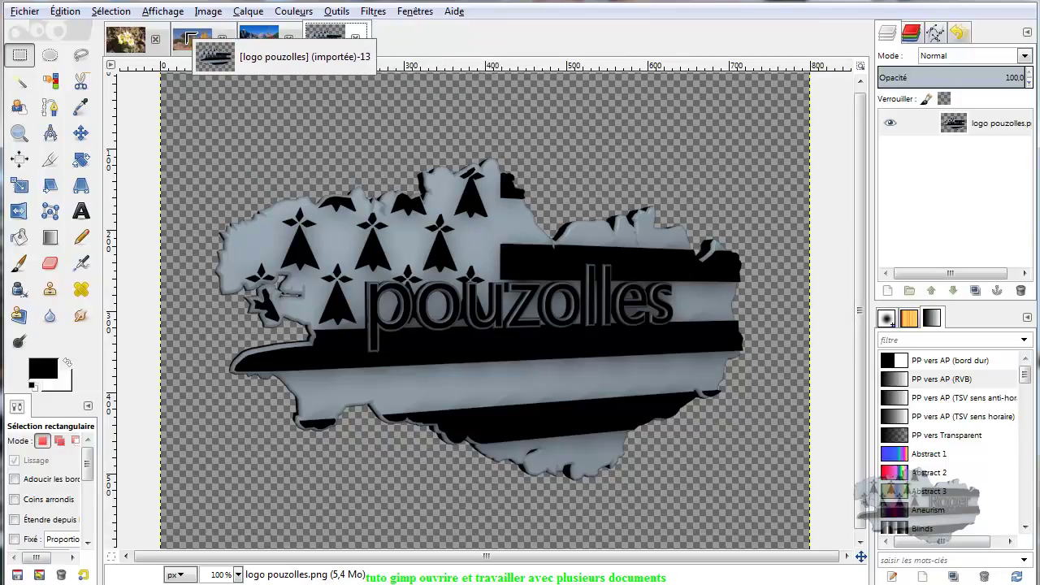
pyautogui.moveTo(189, 36)
pyautogui.mouseDown()
pyautogui.moveTo(226, 167)
pyautogui.moveTo(253, 189)
pyautogui.moveTo(228, 224)
pyautogui.moveTo(273, 218)
pyautogui.moveTo(244, 156)
pyautogui.moveTo(299, 245)
pyautogui.mouseUp()
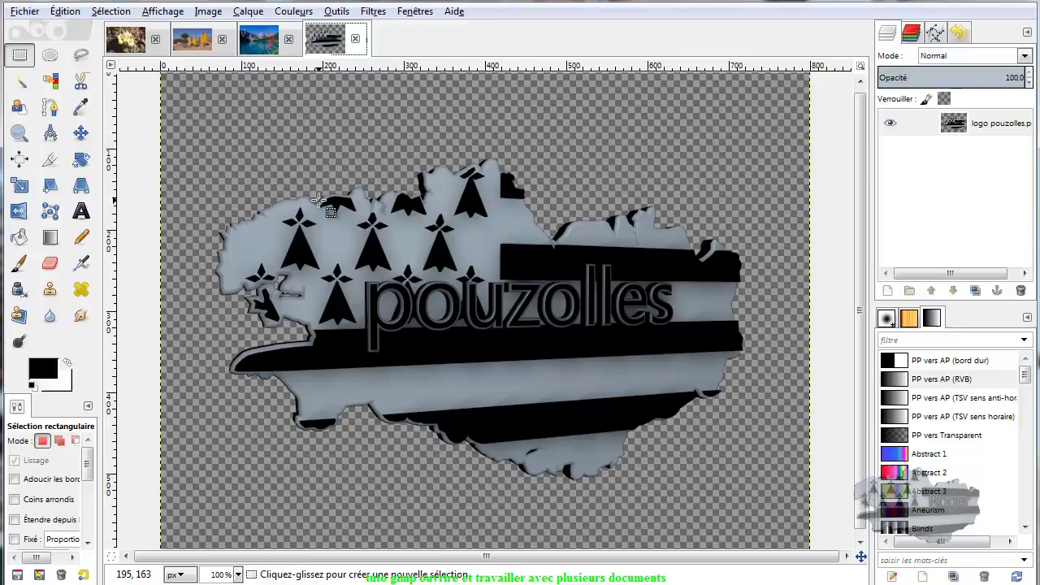
pyautogui.click(81, 134)
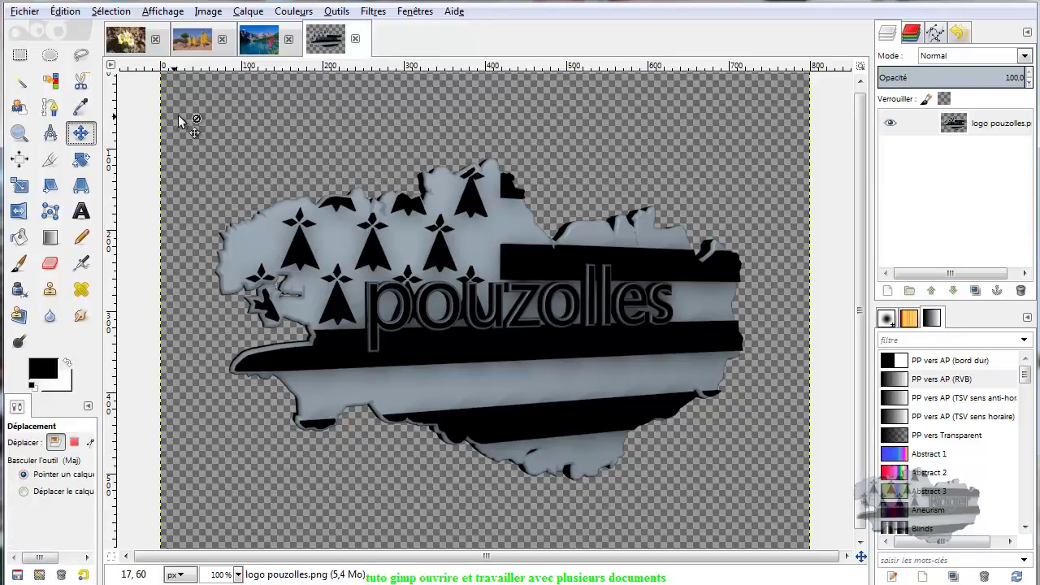
pyautogui.moveTo(325, 39)
pyautogui.mouseDown()
pyautogui.moveTo(120, 44)
pyautogui.moveTo(318, 45)
pyautogui.mouseUp()
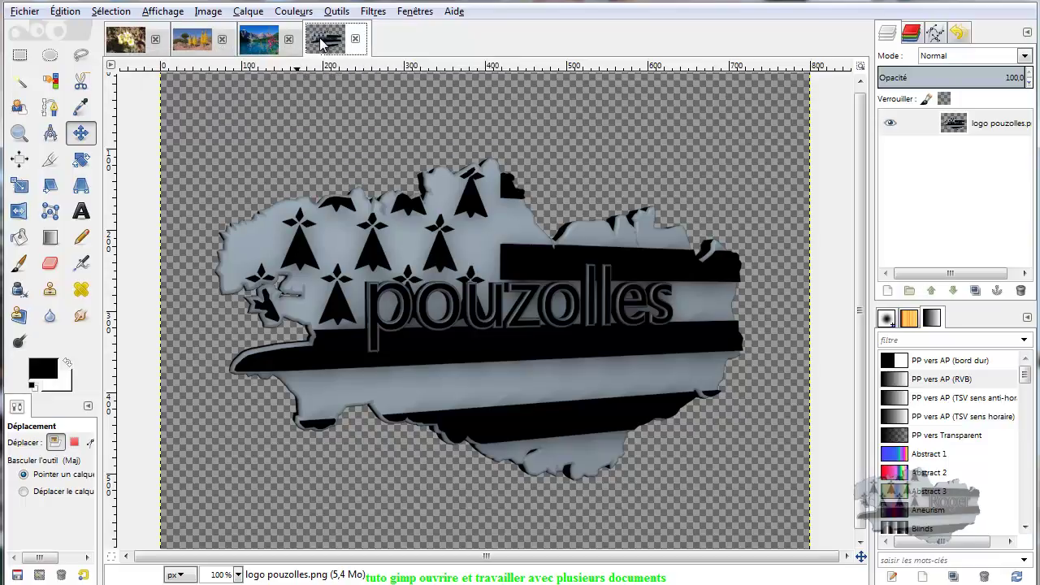
# Step: Copy the logo and paste it as a new layer on fleure 03.jpg, shifted toward the centre
pyautogui.rightClick(291, 124)
pyautogui.moveTo(330, 159)
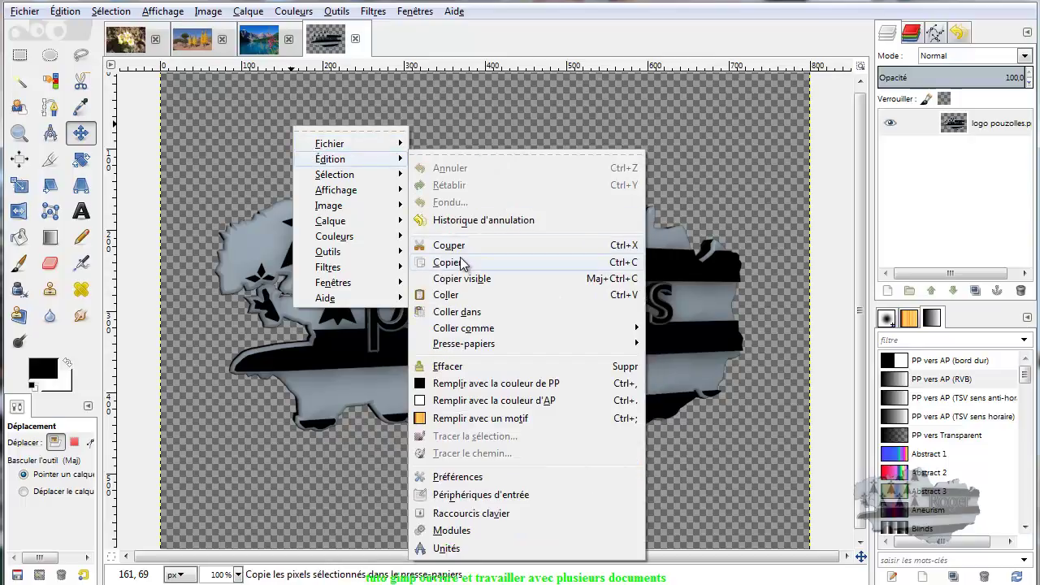
pyautogui.click(461, 264)
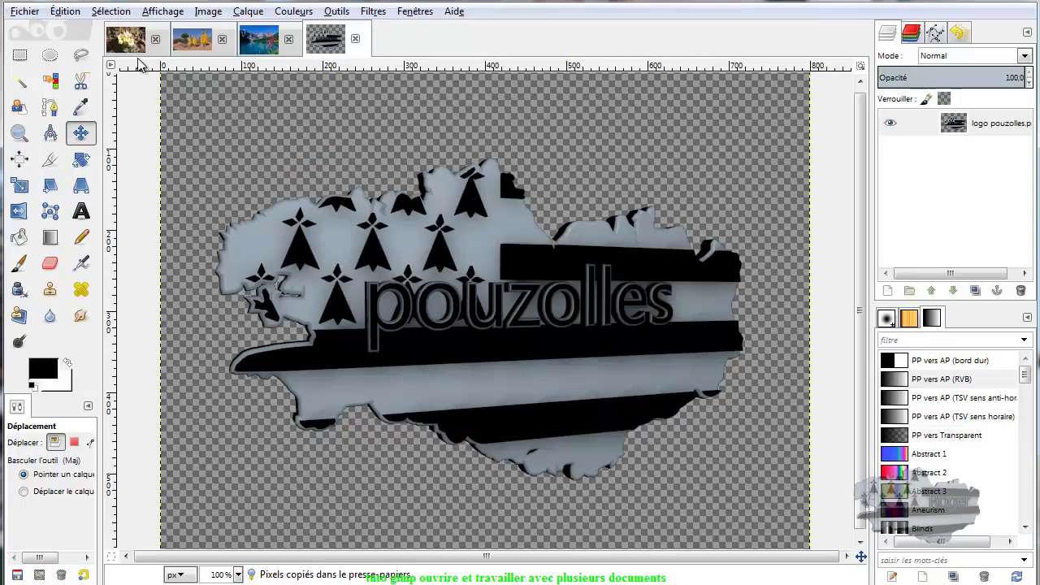
pyautogui.click(131, 41)
pyautogui.rightClick(311, 144)
pyautogui.moveTo(351, 178)
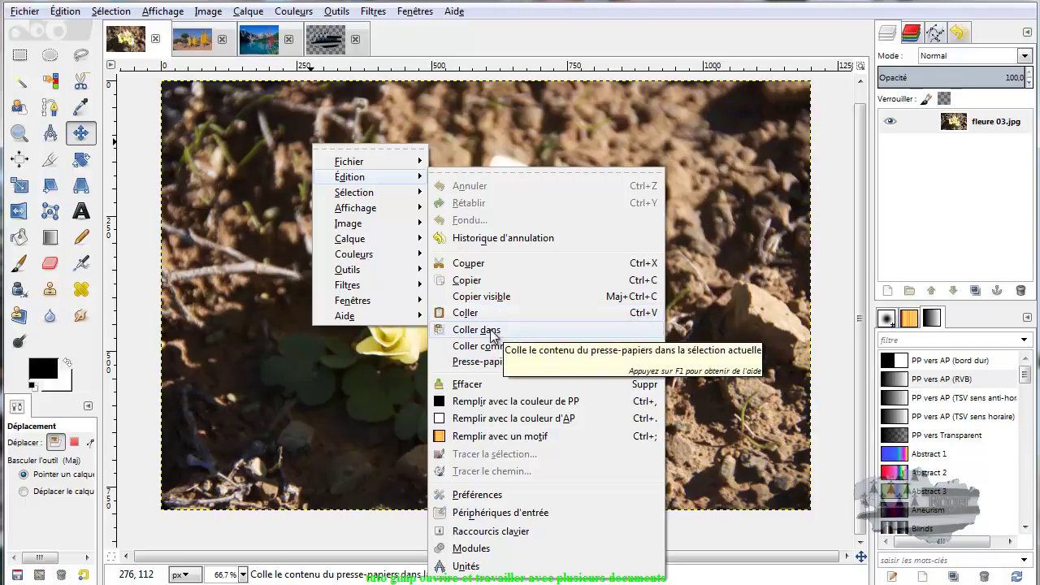
pyautogui.moveTo(483, 346)
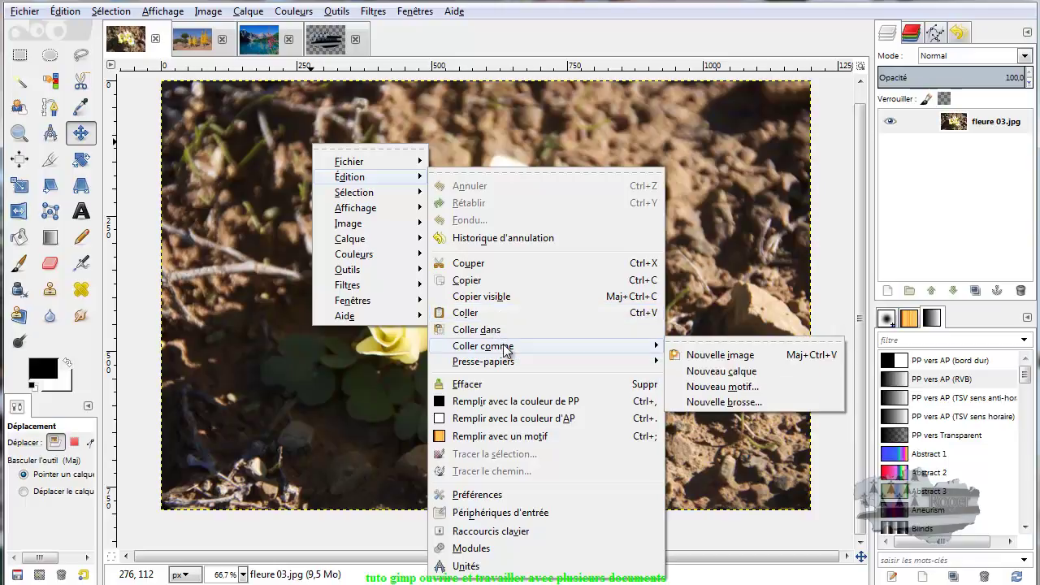
pyautogui.click(747, 372)
pyautogui.moveTo(409, 254); pyautogui.dragTo(509, 295)
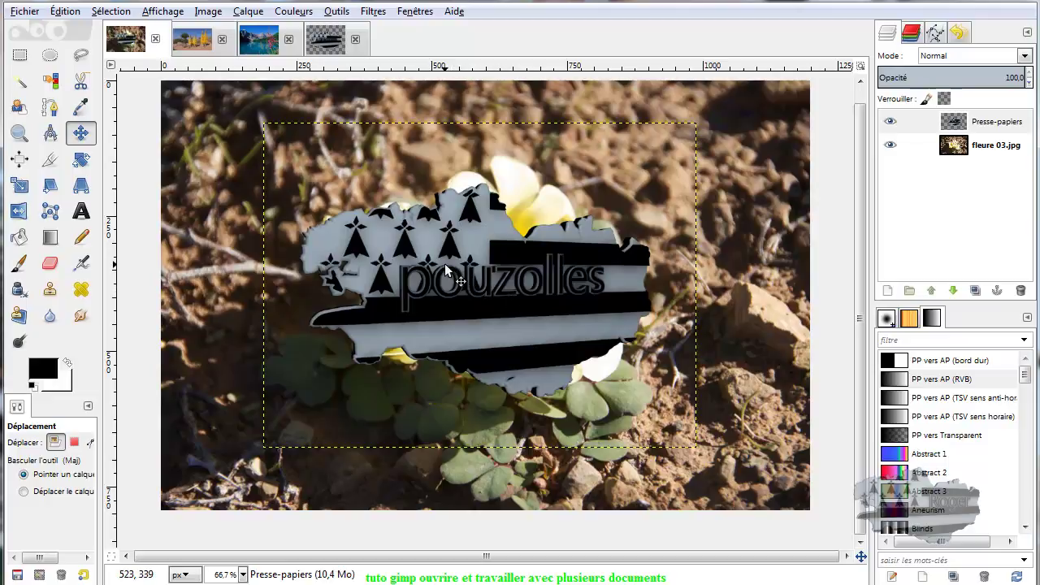
# Step: Drag the Presse-papiers logo layer until it sits roughly centred over the flower cluster
pyautogui.click(308, 42)
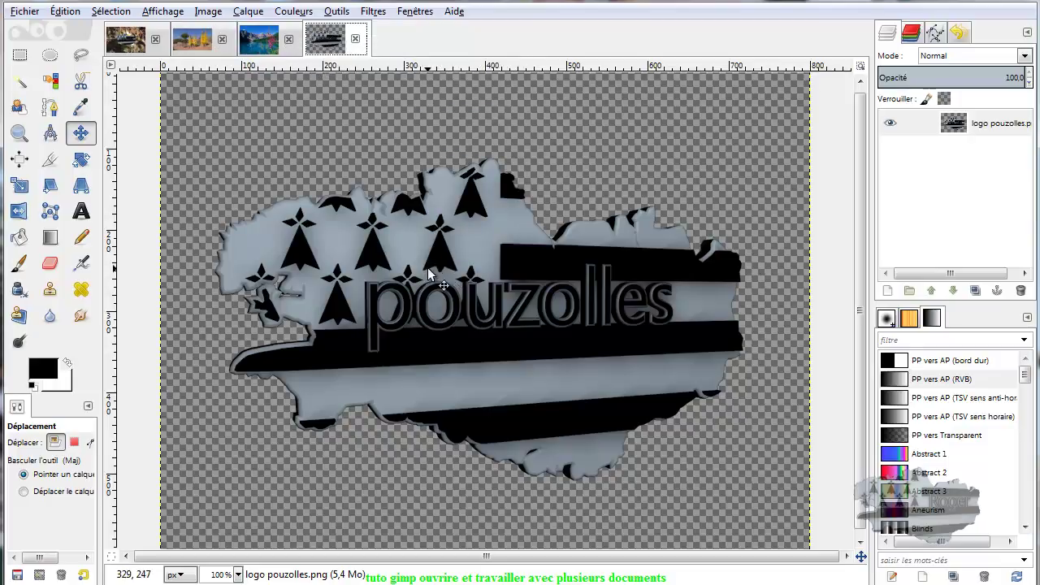
pyautogui.click(130, 40)
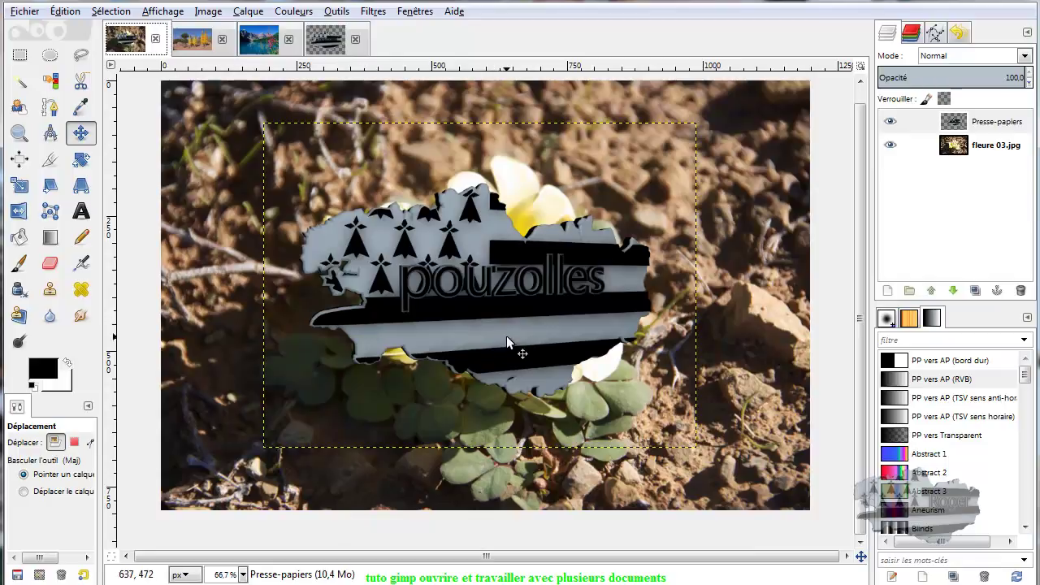
pyautogui.moveTo(502, 331)
pyautogui.mouseDown()
pyautogui.moveTo(592, 262)
pyautogui.moveTo(591, 240)
pyautogui.mouseUp()
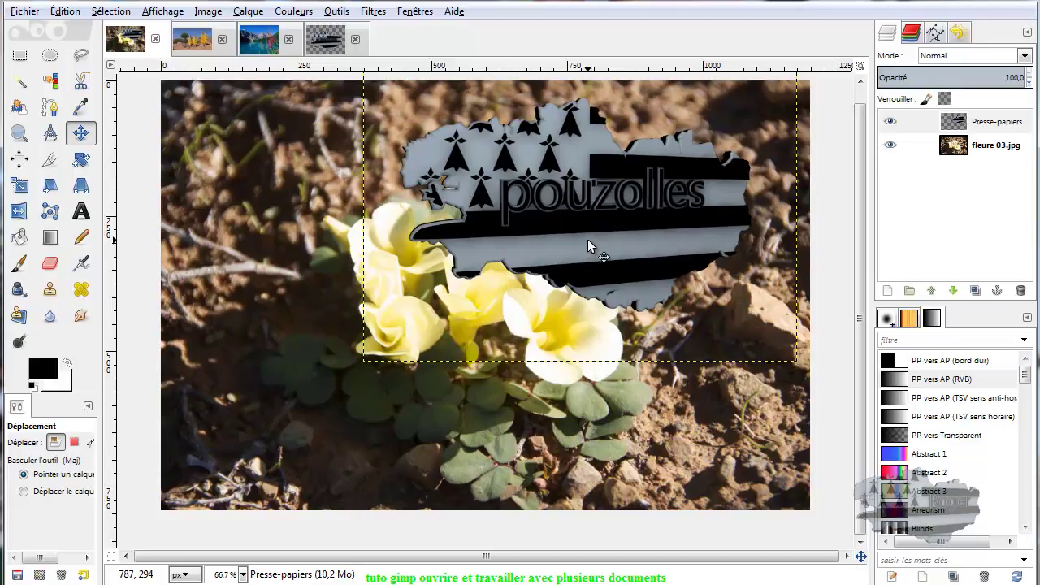
pyautogui.moveTo(585, 235)
pyautogui.mouseDown()
pyautogui.moveTo(489, 299)
pyautogui.moveTo(407, 311)
pyautogui.mouseUp()
pyautogui.click(966, 147)
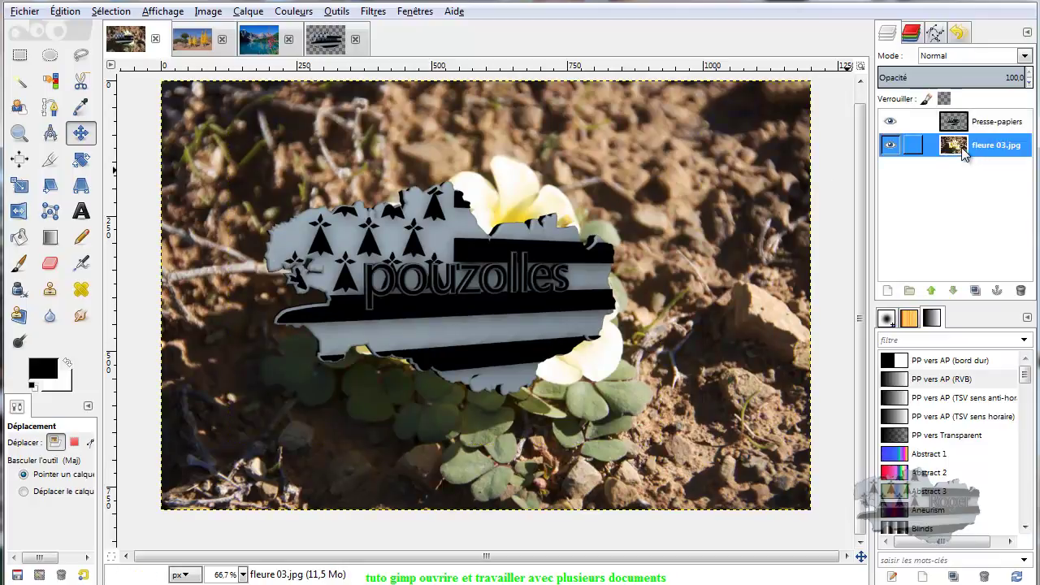
pyautogui.moveTo(479, 330); pyautogui.dragTo(539, 304)
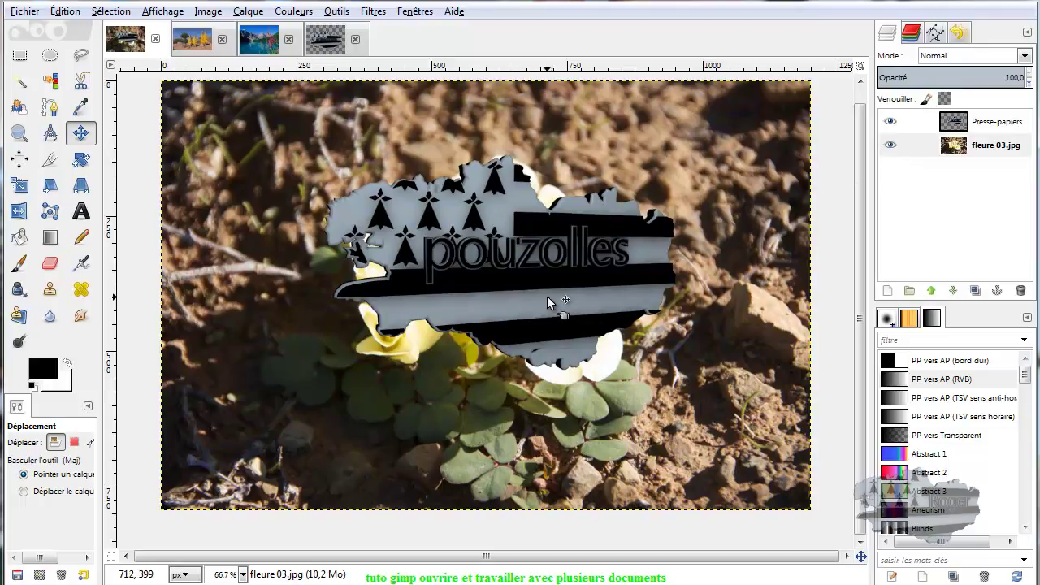
pyautogui.moveTo(522, 296); pyautogui.dragTo(512, 307)
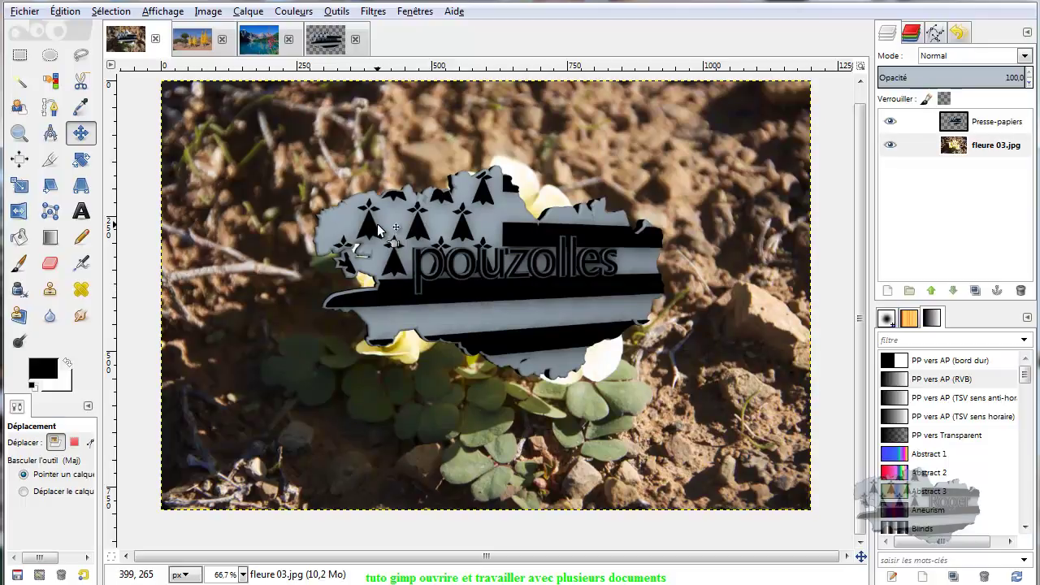
# Step: Try scaling the active layer with the Scale tool, then cancel the attempt
pyautogui.click(24, 185)
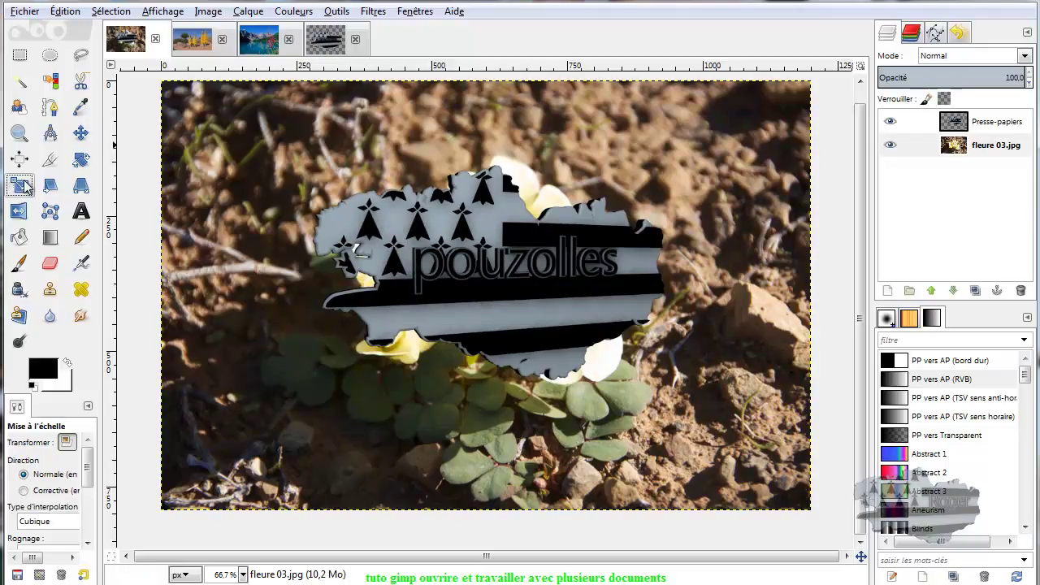
pyautogui.click(576, 248)
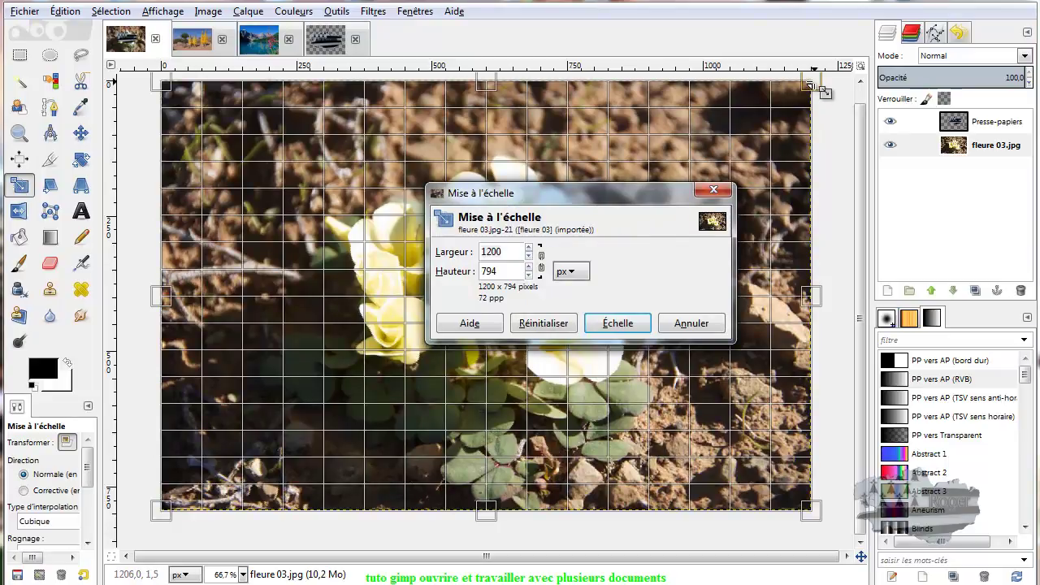
pyautogui.click(541, 260)
pyautogui.moveTo(811, 86)
pyautogui.mouseDown()
pyautogui.moveTo(538, 262)
pyautogui.moveTo(823, 149)
pyautogui.moveTo(909, 96)
pyautogui.moveTo(880, 101)
pyautogui.mouseUp()
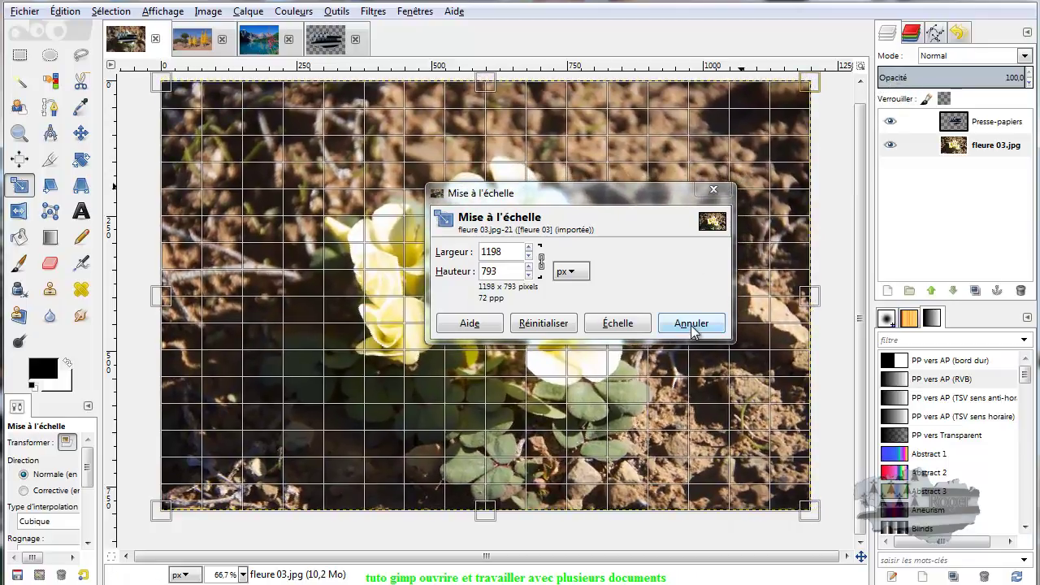
pyautogui.click(691, 324)
# Step: Scale the Presse-papiers logo layer down from 800×600 to 268×201 pixels
pyautogui.click(967, 123)
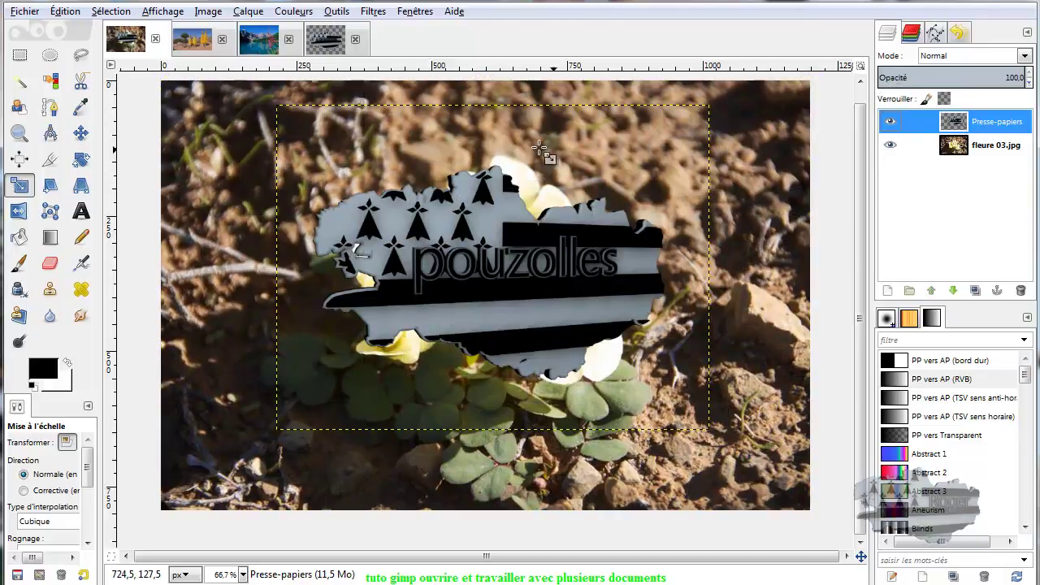
pyautogui.click(463, 258)
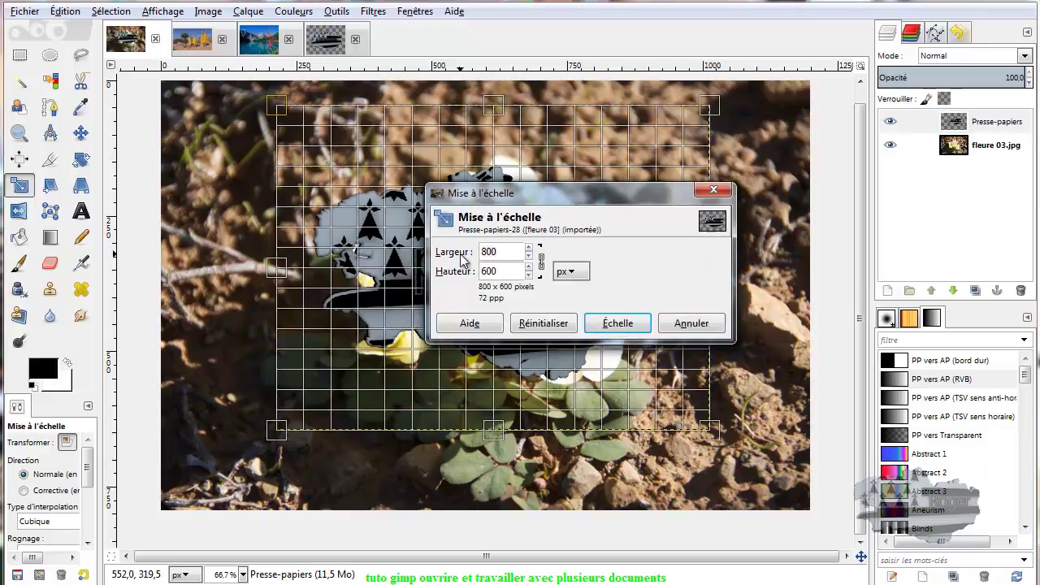
pyautogui.moveTo(709, 106); pyautogui.dragTo(470, 327)
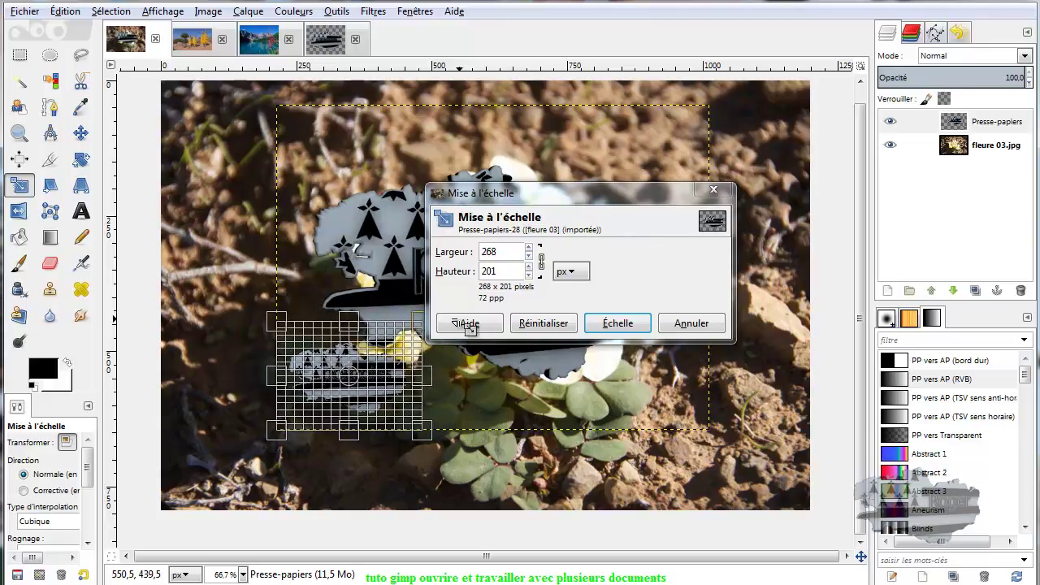
pyautogui.click(610, 325)
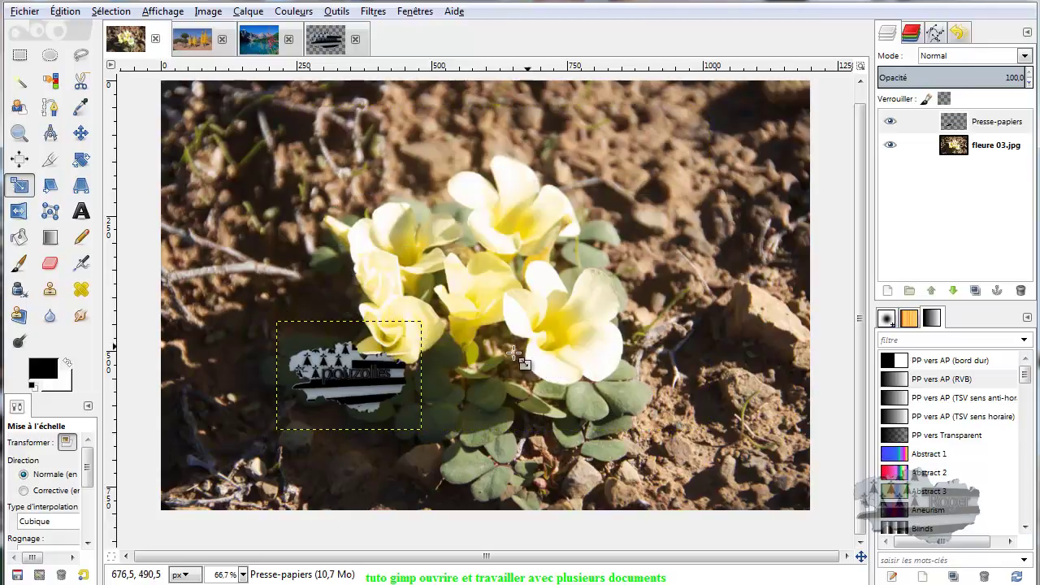
# Step: Move the shrunken logo layer to the lower-left corner of fleure 03.jpg
pyautogui.click(81, 133)
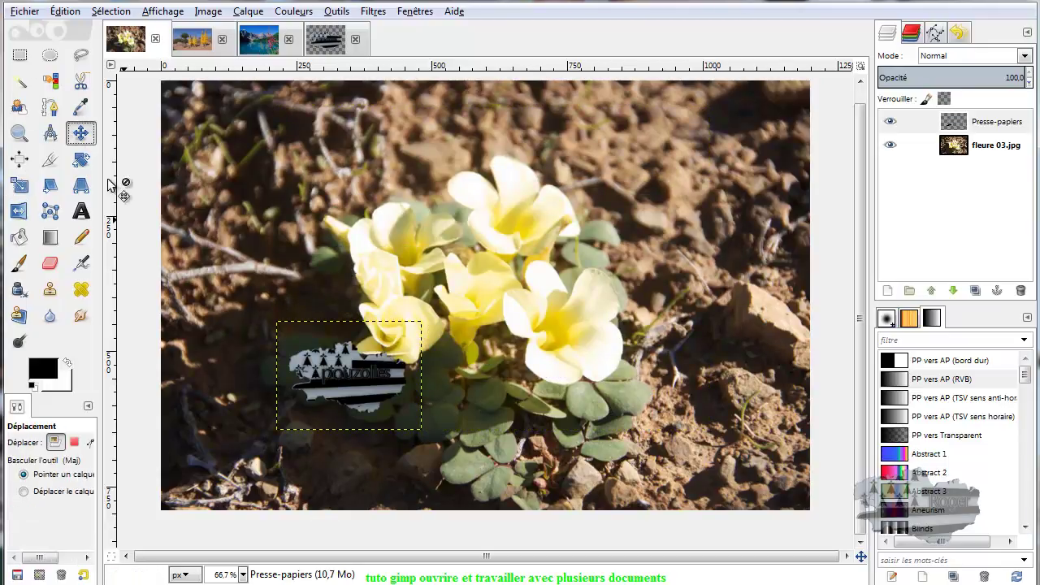
pyautogui.moveTo(327, 375); pyautogui.dragTo(224, 447)
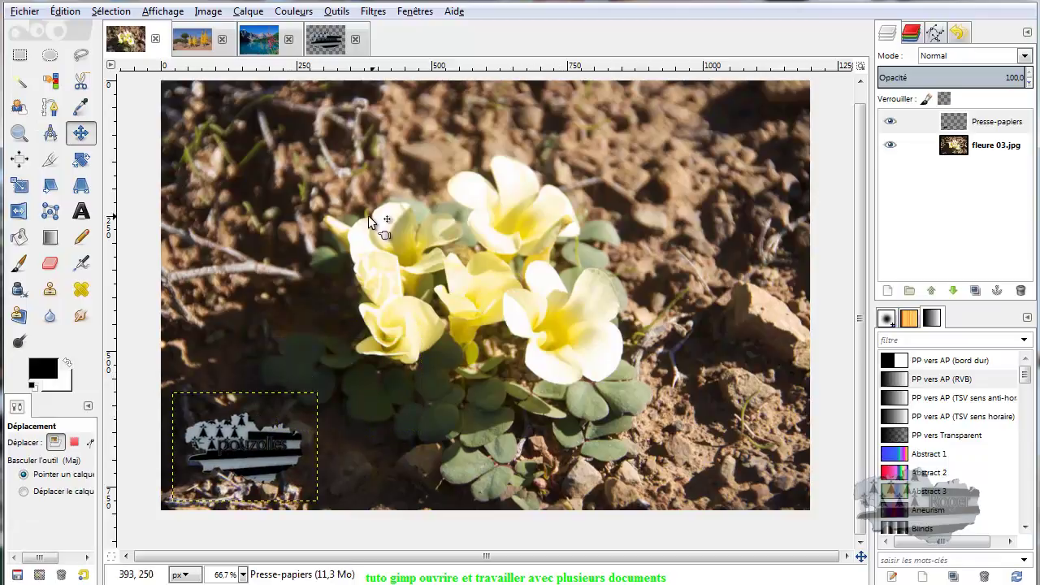
pyautogui.click(23, 13)
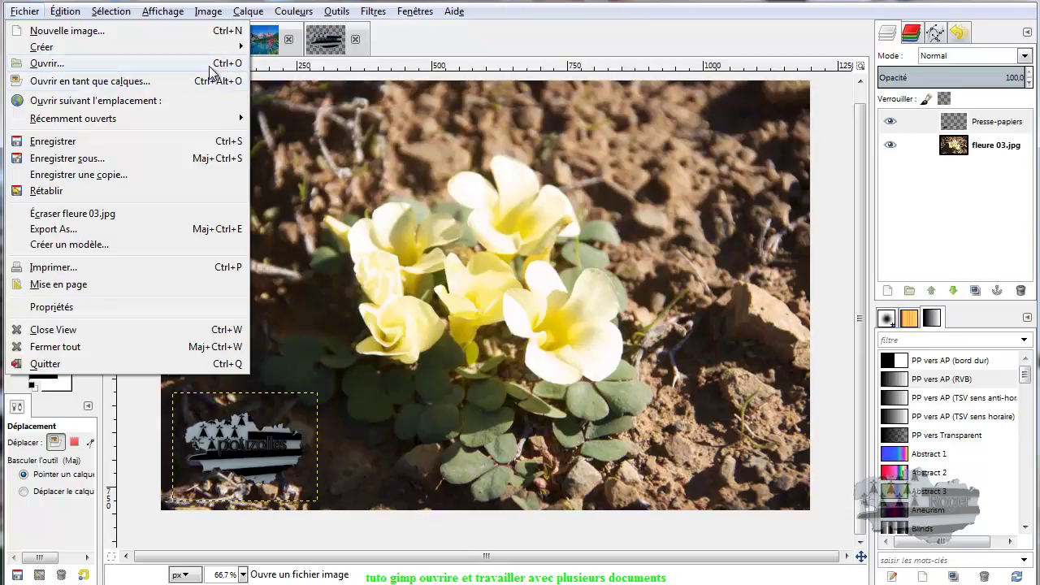
# Step: Set up a new 500 × 500 pixel landscape image and expand its advanced options
pyautogui.click(58, 33)
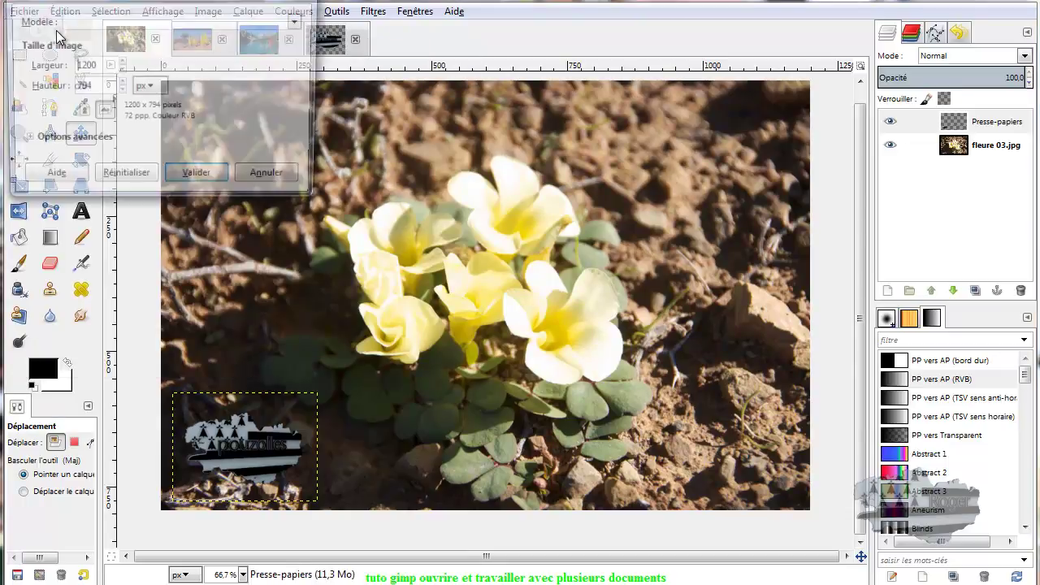
pyautogui.moveTo(526, 139); pyautogui.dragTo(512, 110)
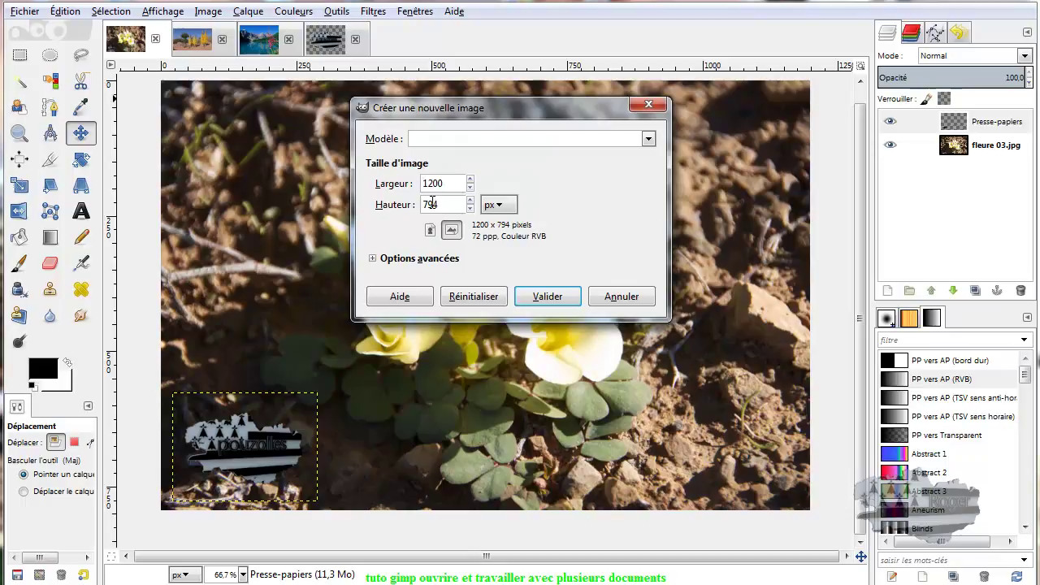
pyautogui.moveTo(461, 181); pyautogui.dragTo(410, 184)
pyautogui.press('Tab')
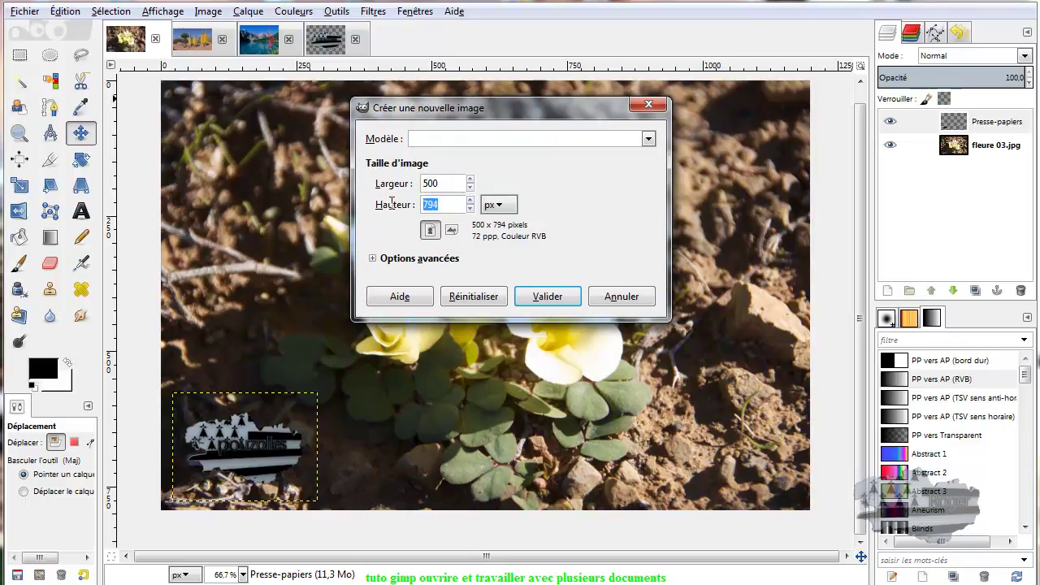
pyautogui.write('00')
pyautogui.click(503, 207)
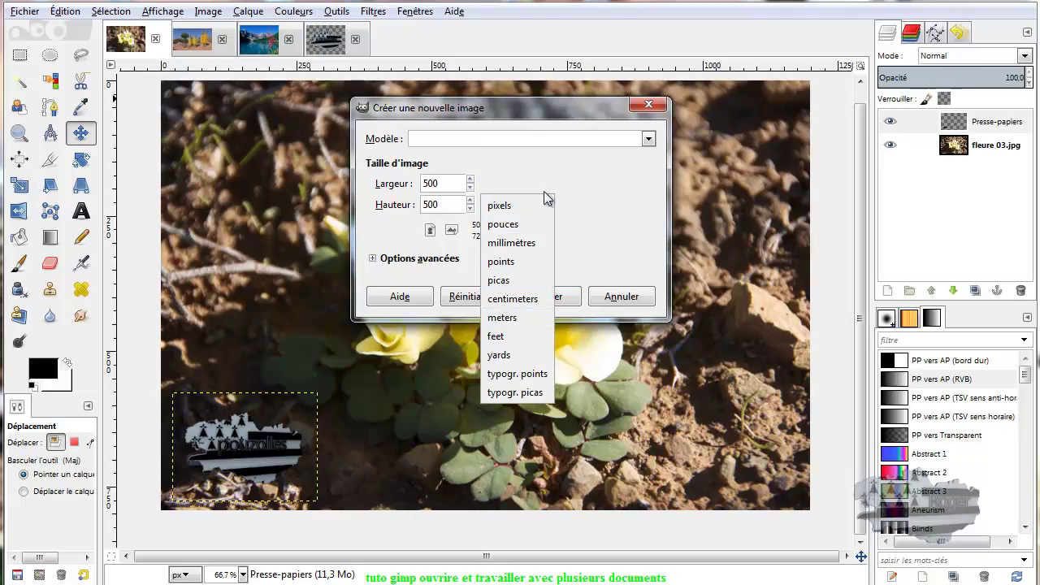
pyautogui.click(521, 213)
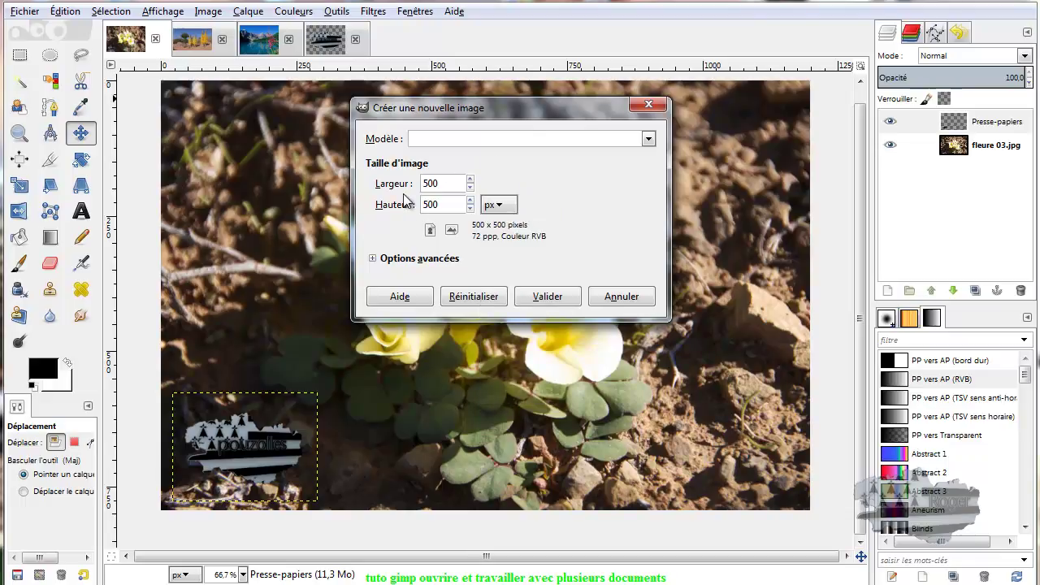
pyautogui.click(452, 233)
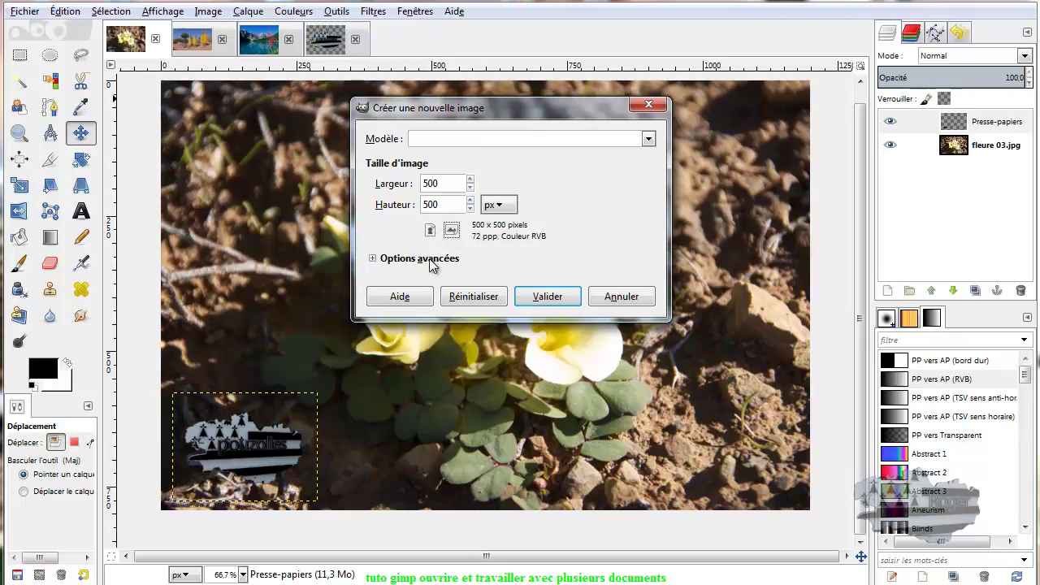
pyautogui.click(373, 259)
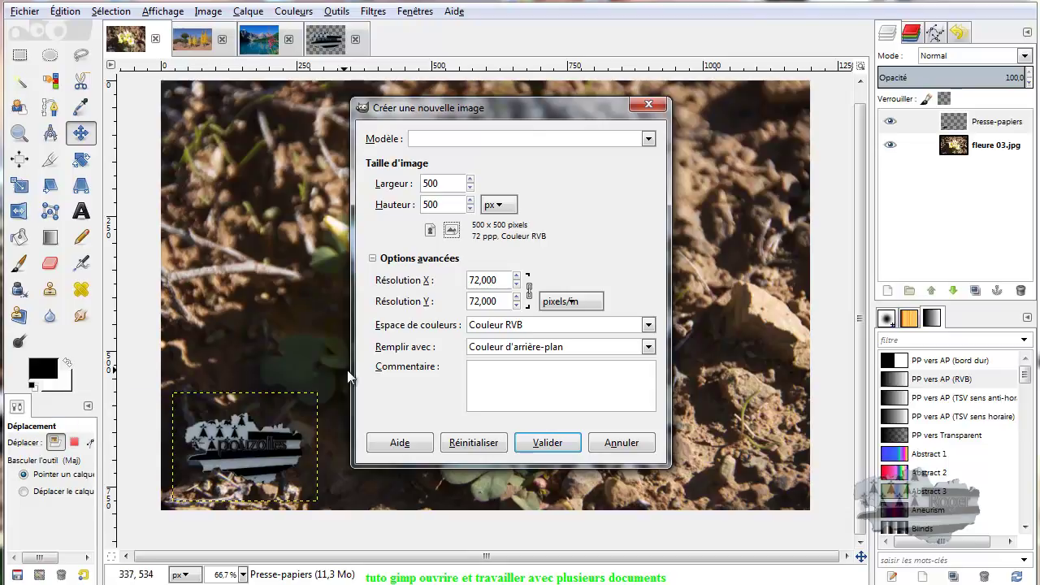
# Step: Set the new 500 × 500 image's fill to Transparence and create it
pyautogui.click(597, 349)
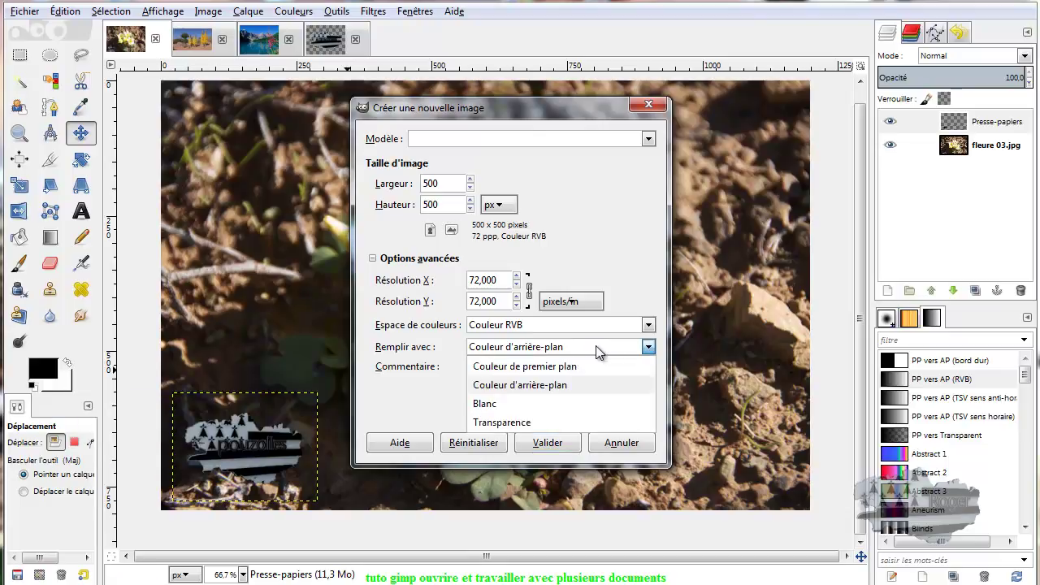
pyautogui.click(590, 384)
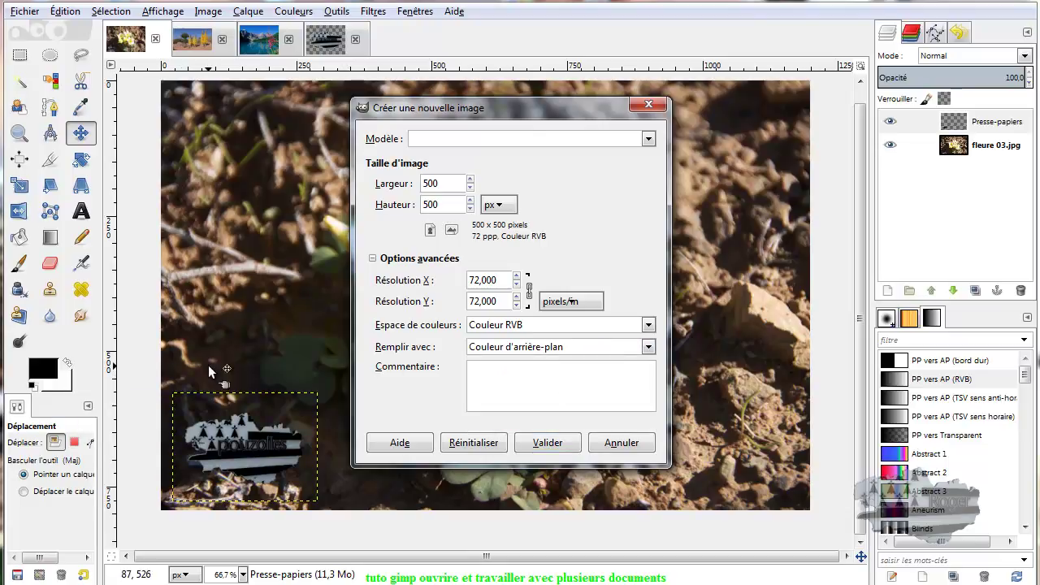
pyautogui.click(592, 348)
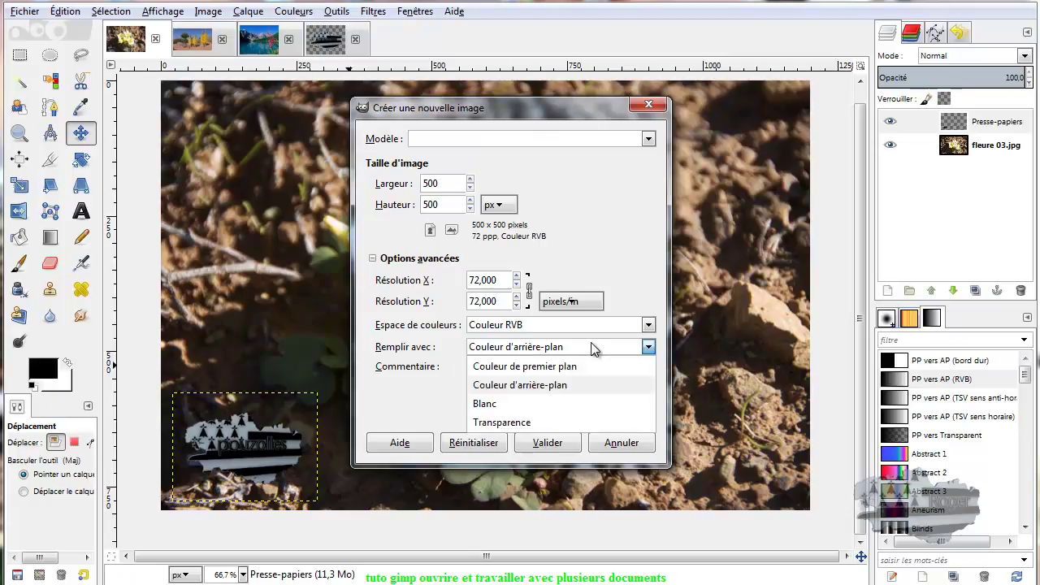
pyautogui.click(560, 424)
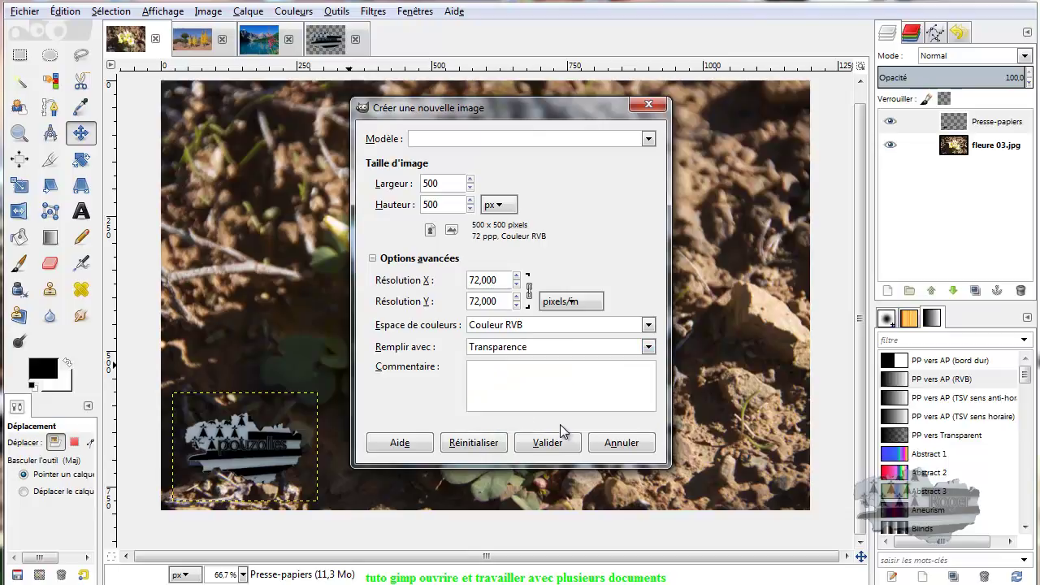
pyautogui.click(509, 372)
pyautogui.click(545, 444)
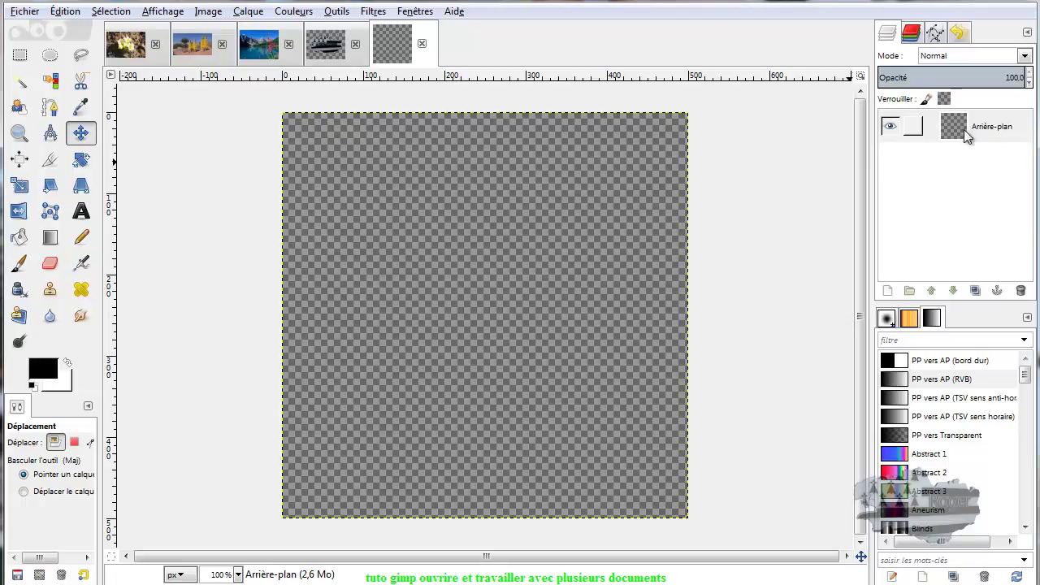
# Step: Switch to the logo pouzolles.png tab, briefly reopening and cancelling the new image settings
pyautogui.click(324, 47)
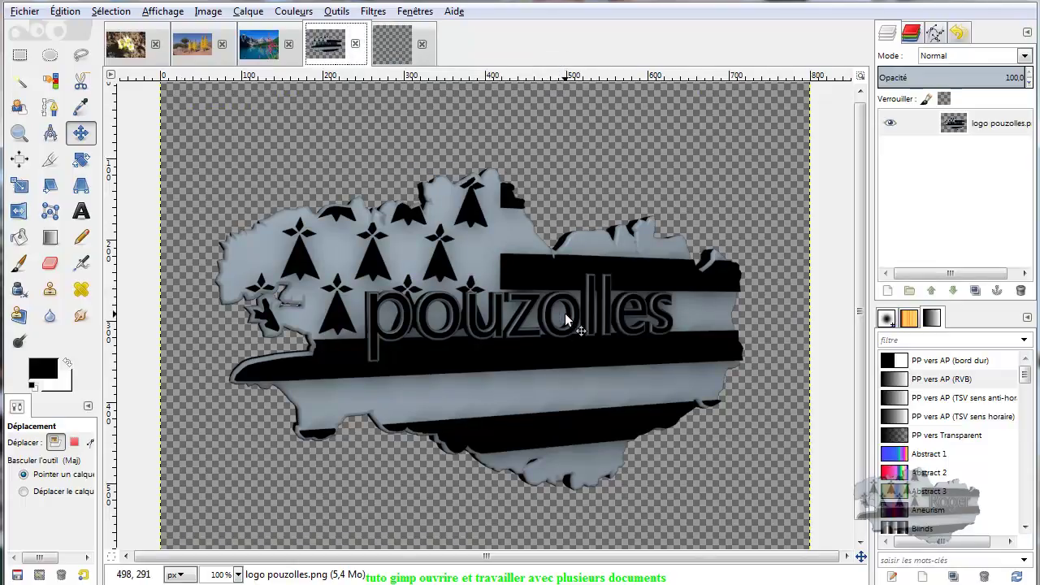
pyautogui.click(26, 14)
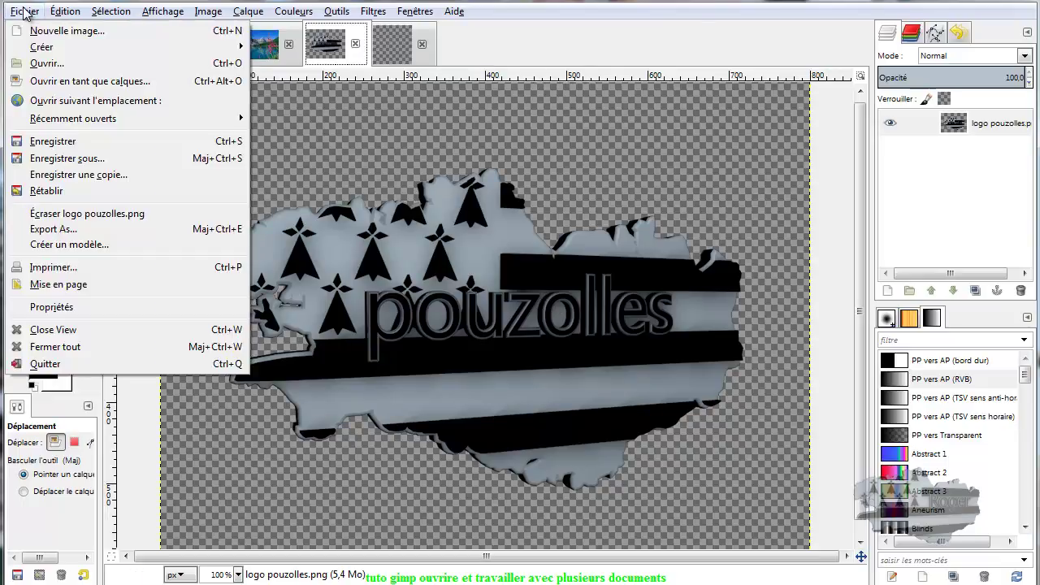
pyautogui.click(52, 31)
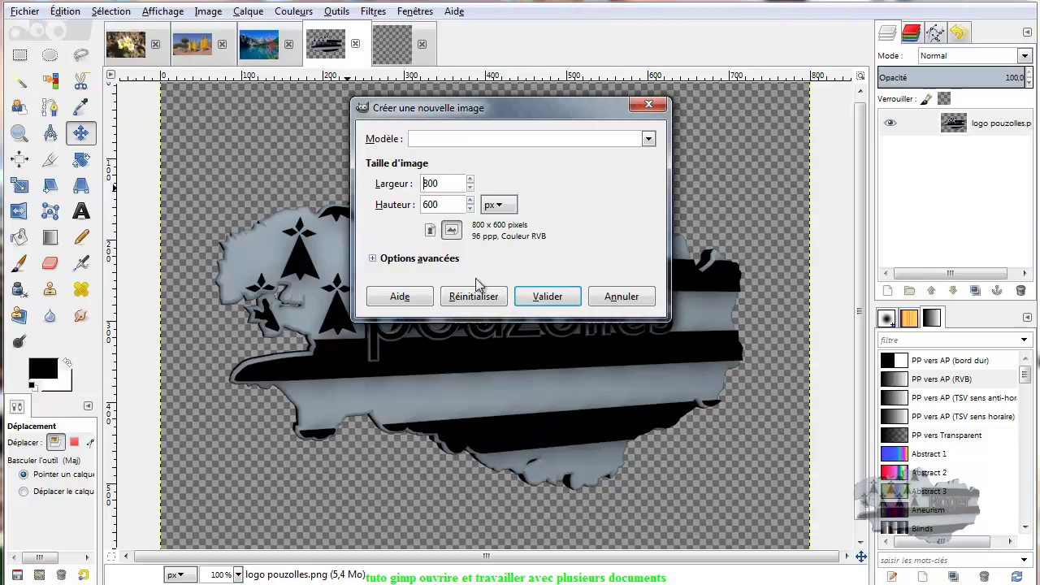
pyautogui.click(627, 300)
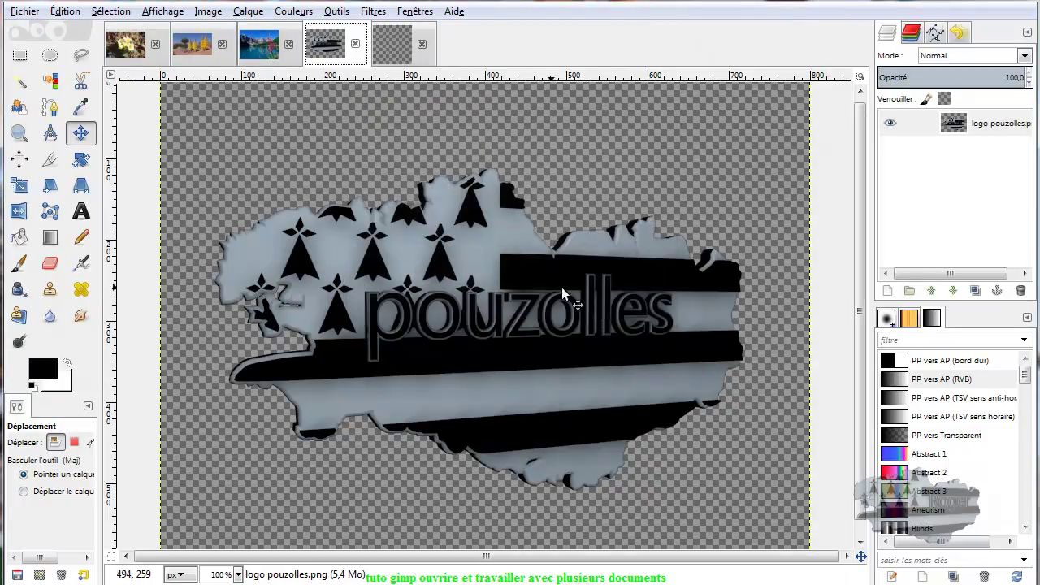
pyautogui.click(29, 14)
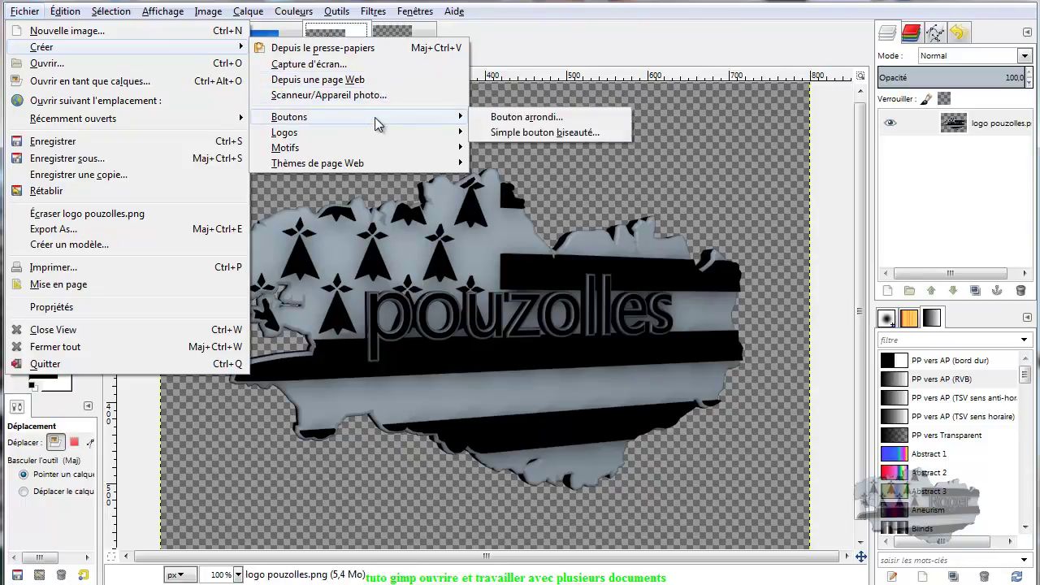
pyautogui.moveTo(41, 47)
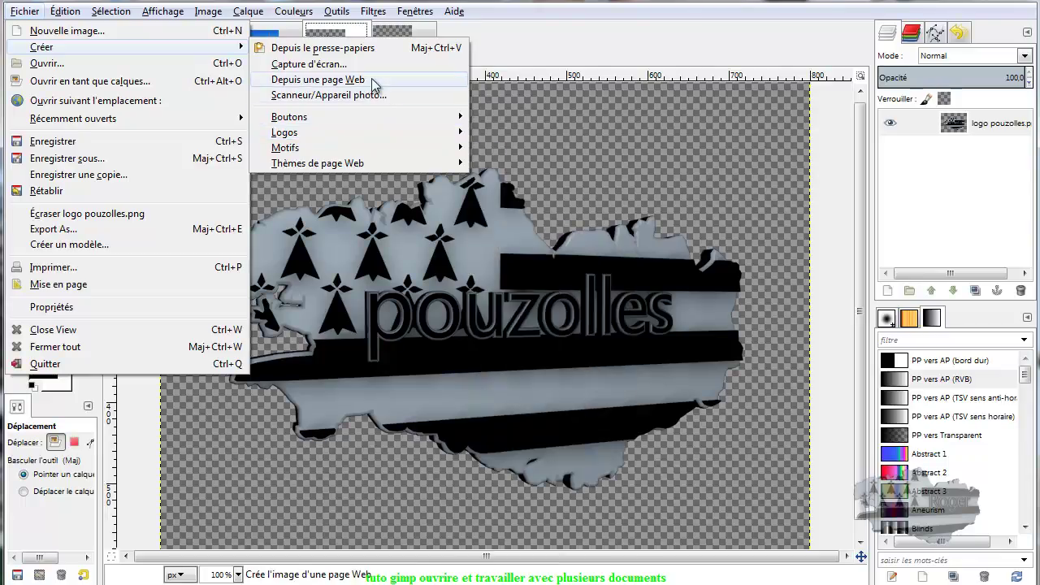
pyautogui.click(542, 3)
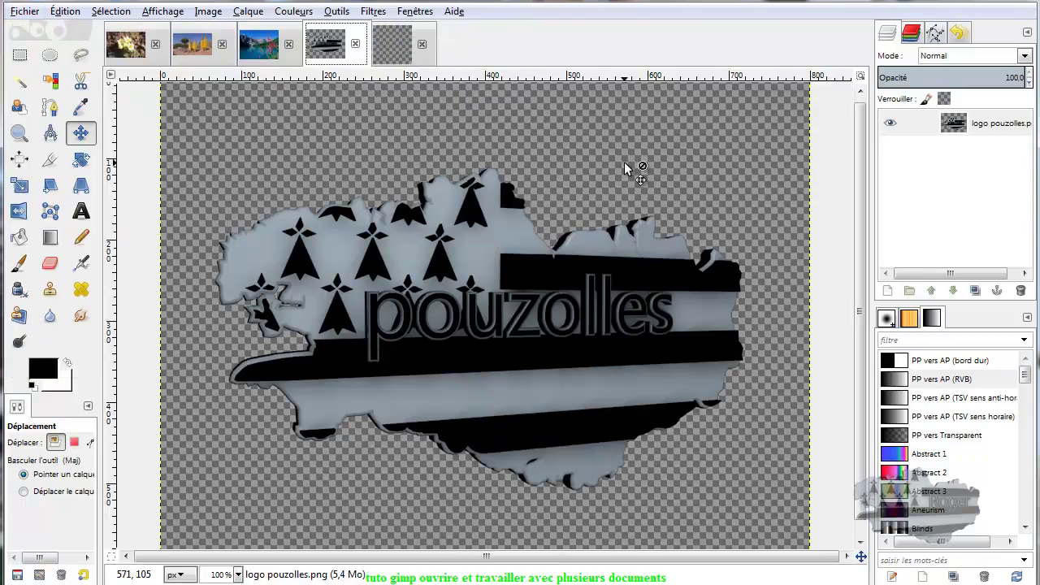
# Step: Close the transparent, logo, lake and desert images, then move the logo layer onto the flowers' centre
pyautogui.click(422, 43)
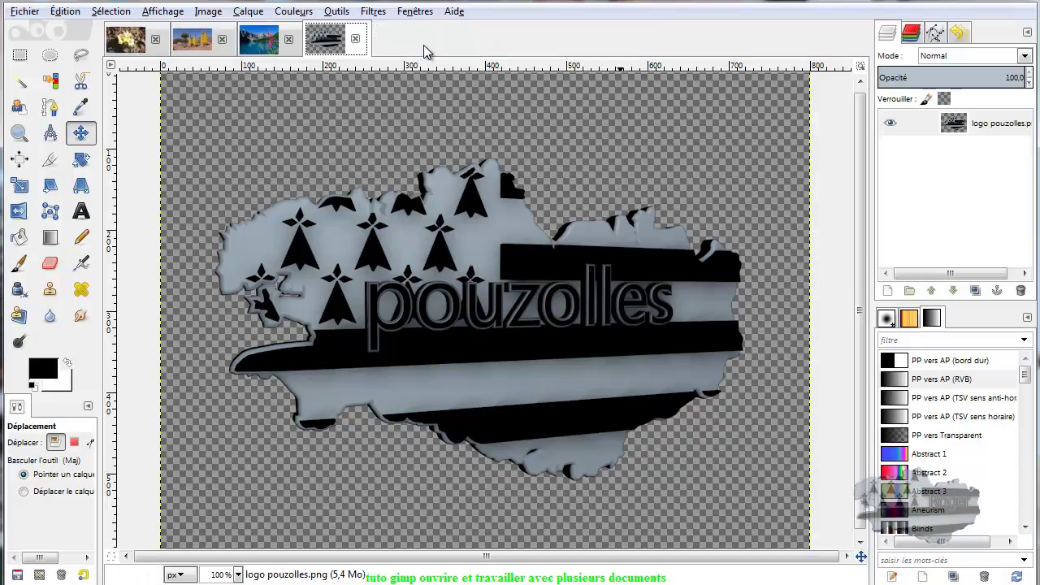
pyautogui.click(355, 39)
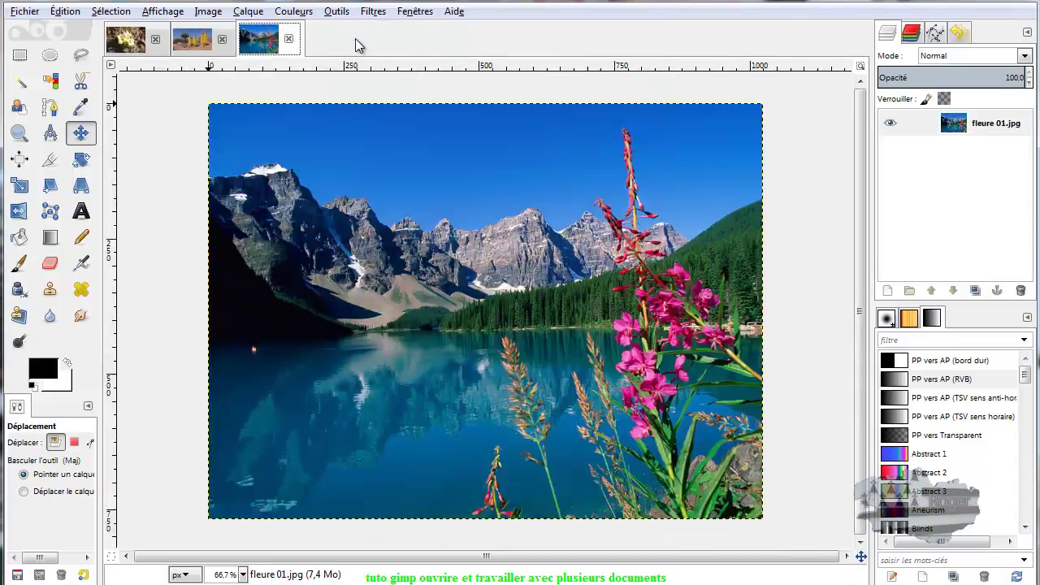
pyautogui.click(291, 43)
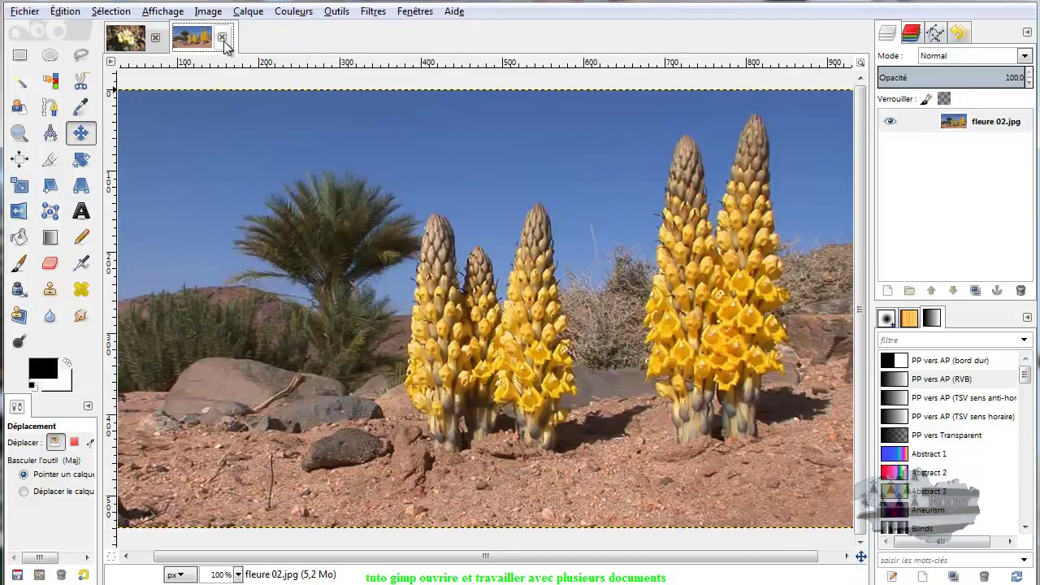
pyautogui.click(223, 40)
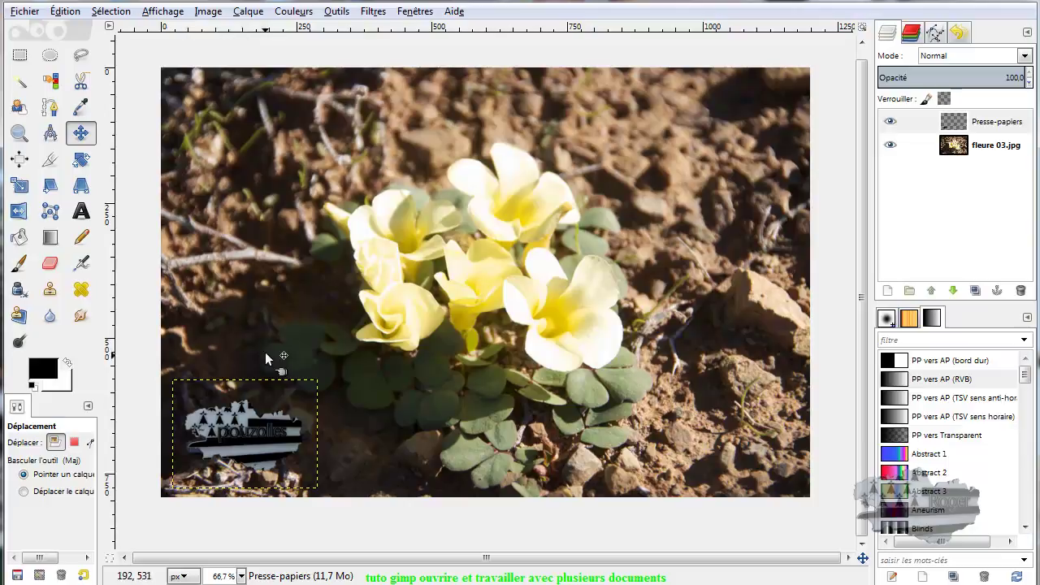
pyautogui.moveTo(238, 430); pyautogui.dragTo(434, 281)
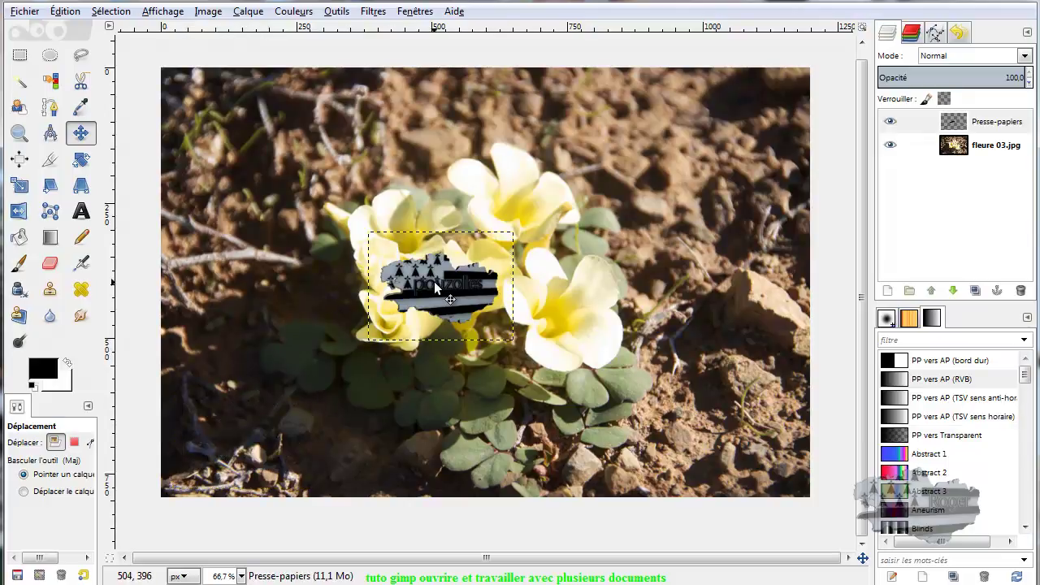